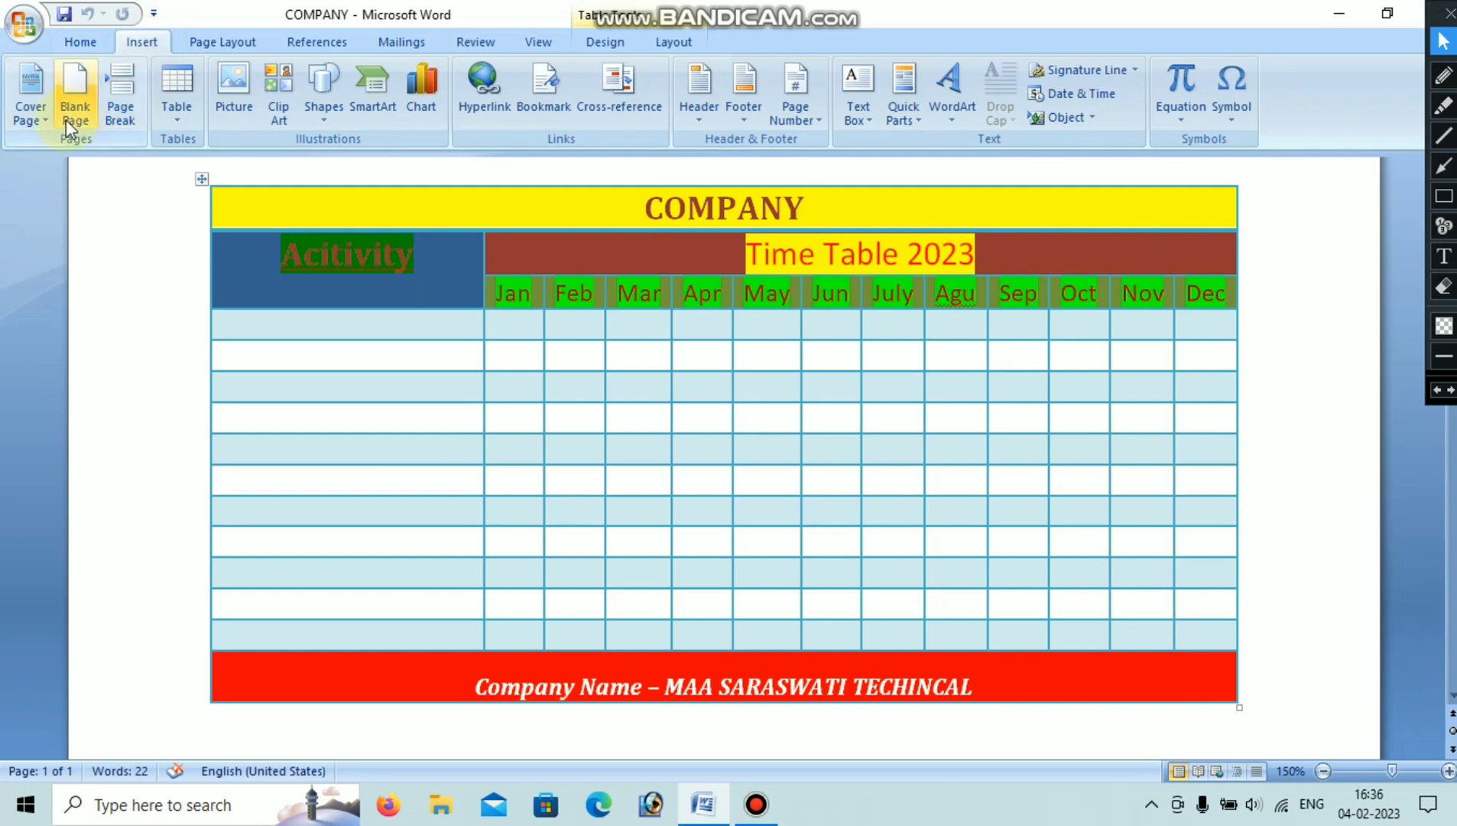
# Insert the built-in Tiles cover page into the timetable document.
pyautogui.click(35, 118)
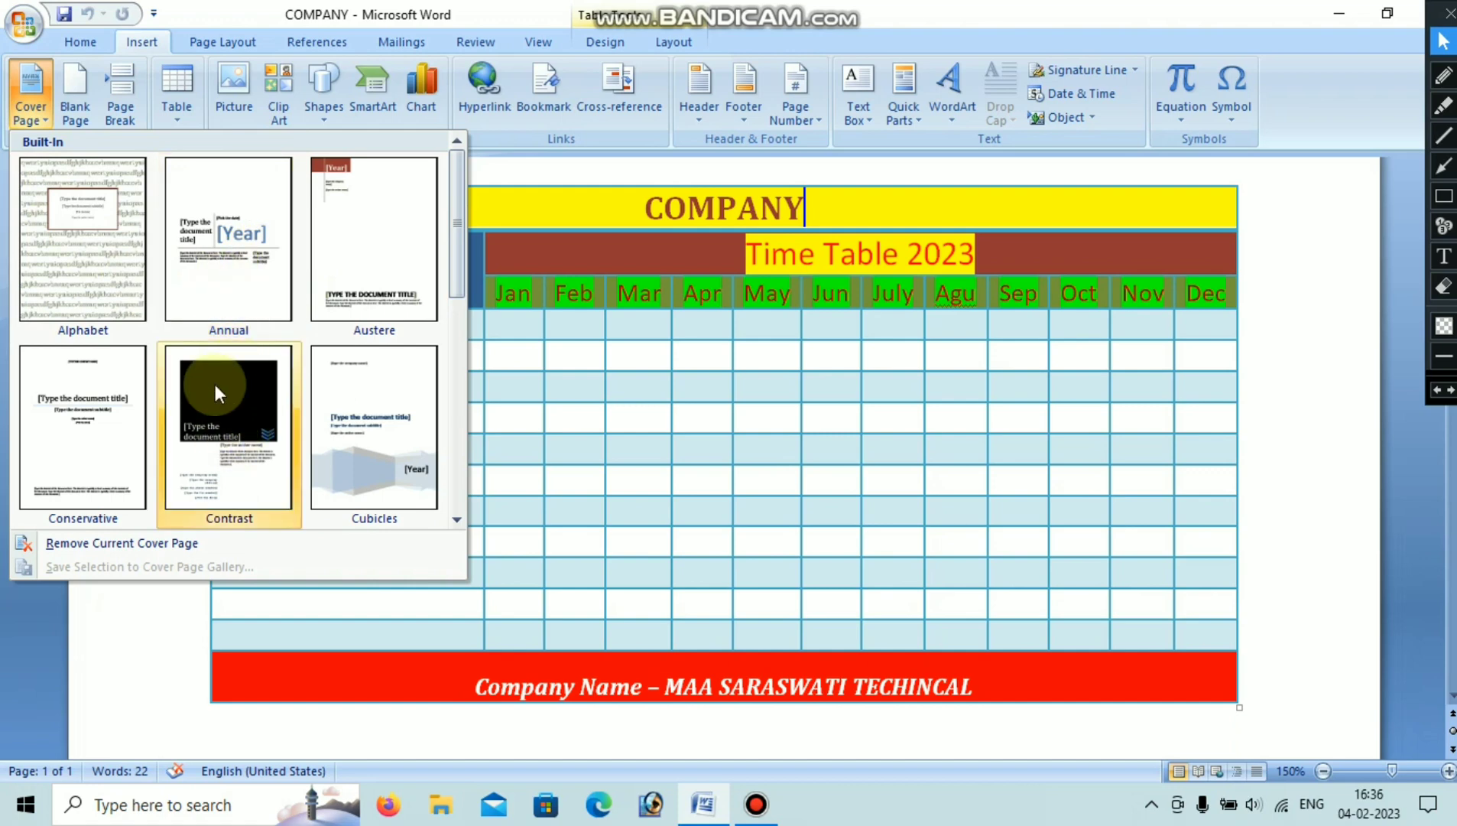
pyautogui.scroll(-3, 215, 384)
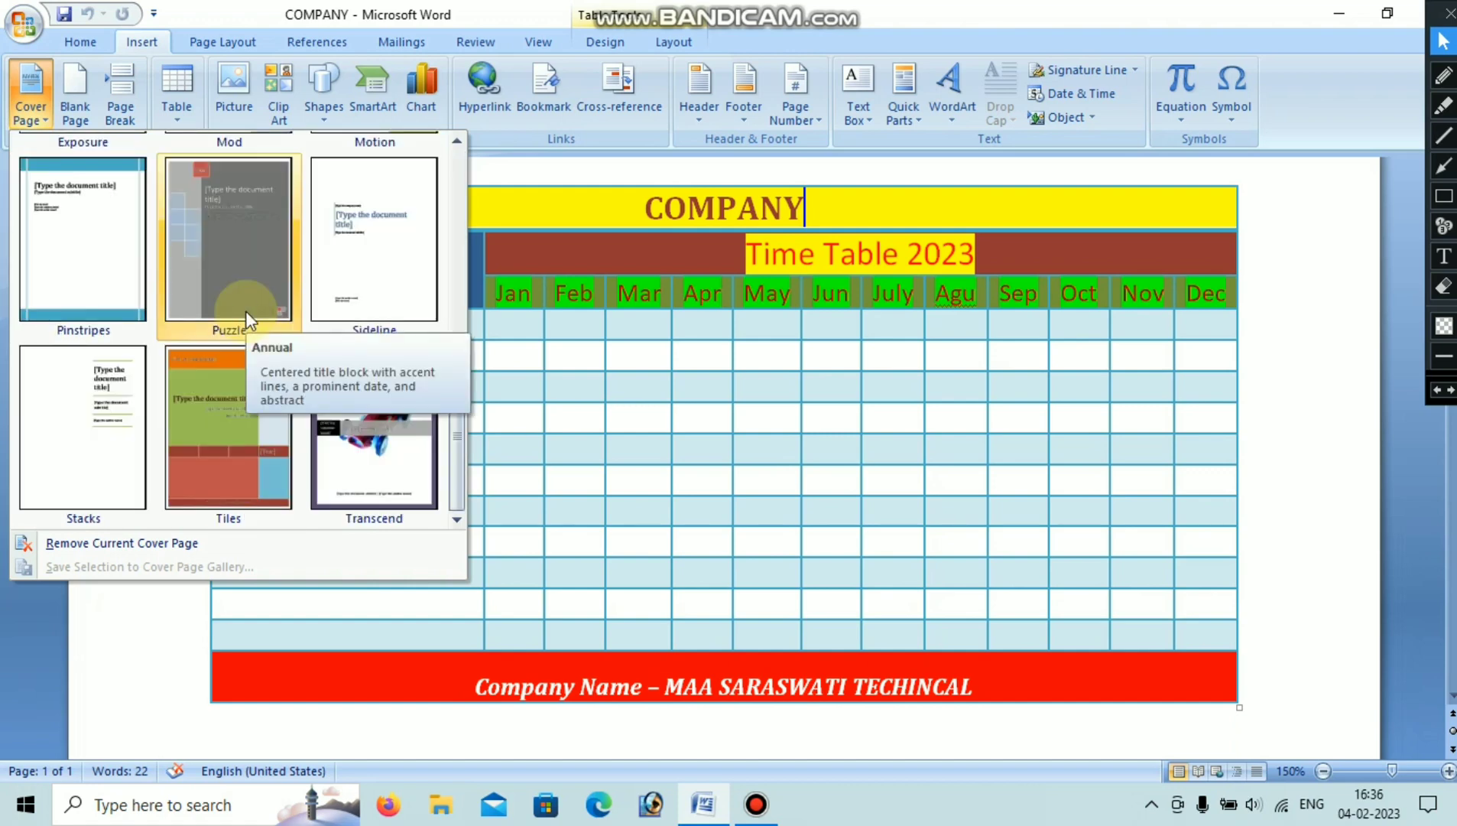
pyautogui.click(251, 422)
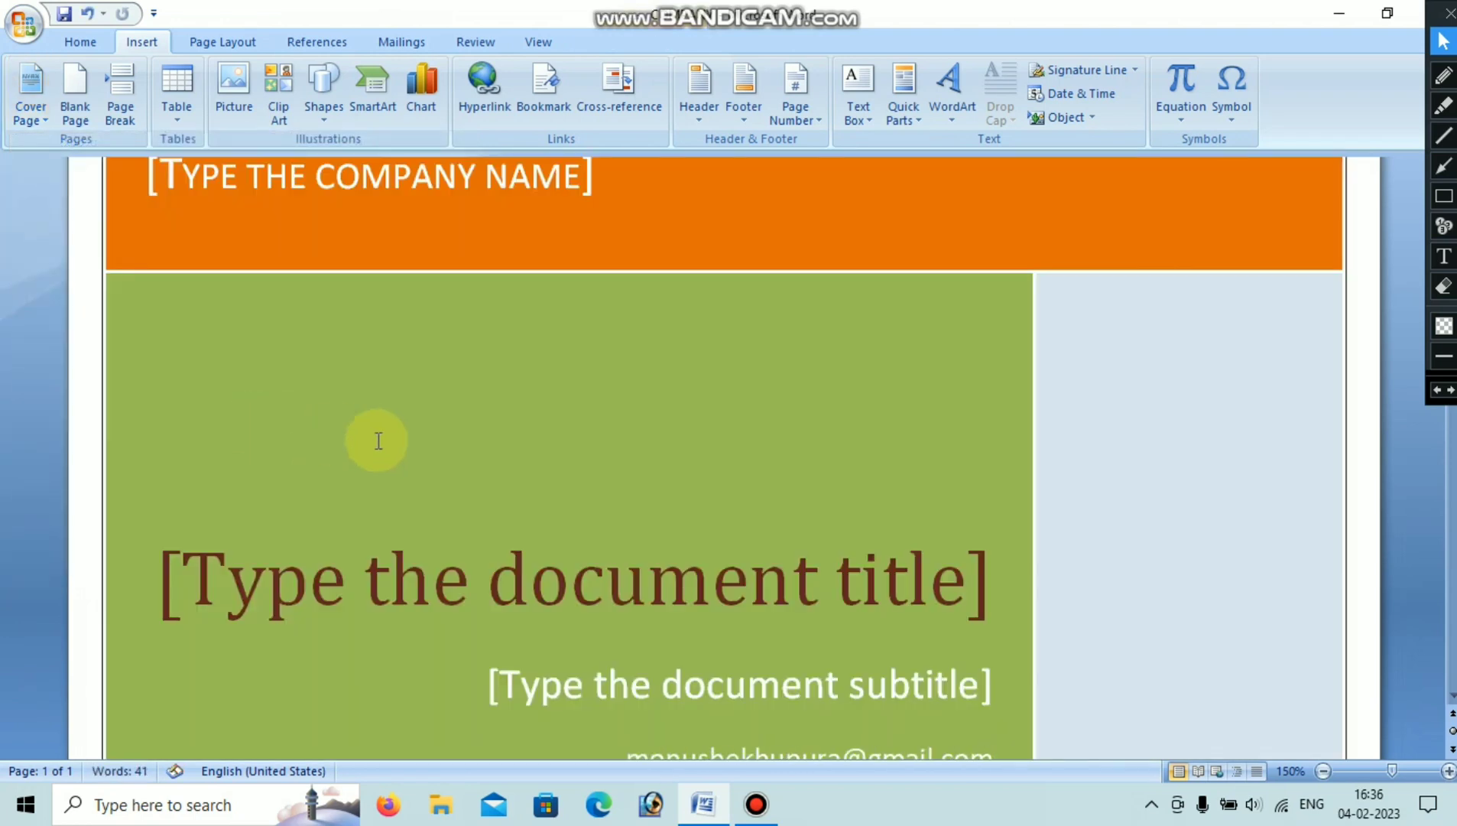
# Look over the cover page's company name, title, subtitle, author, year and address fields and the timetable page after it.
pyautogui.scroll(-7, 416, 441)
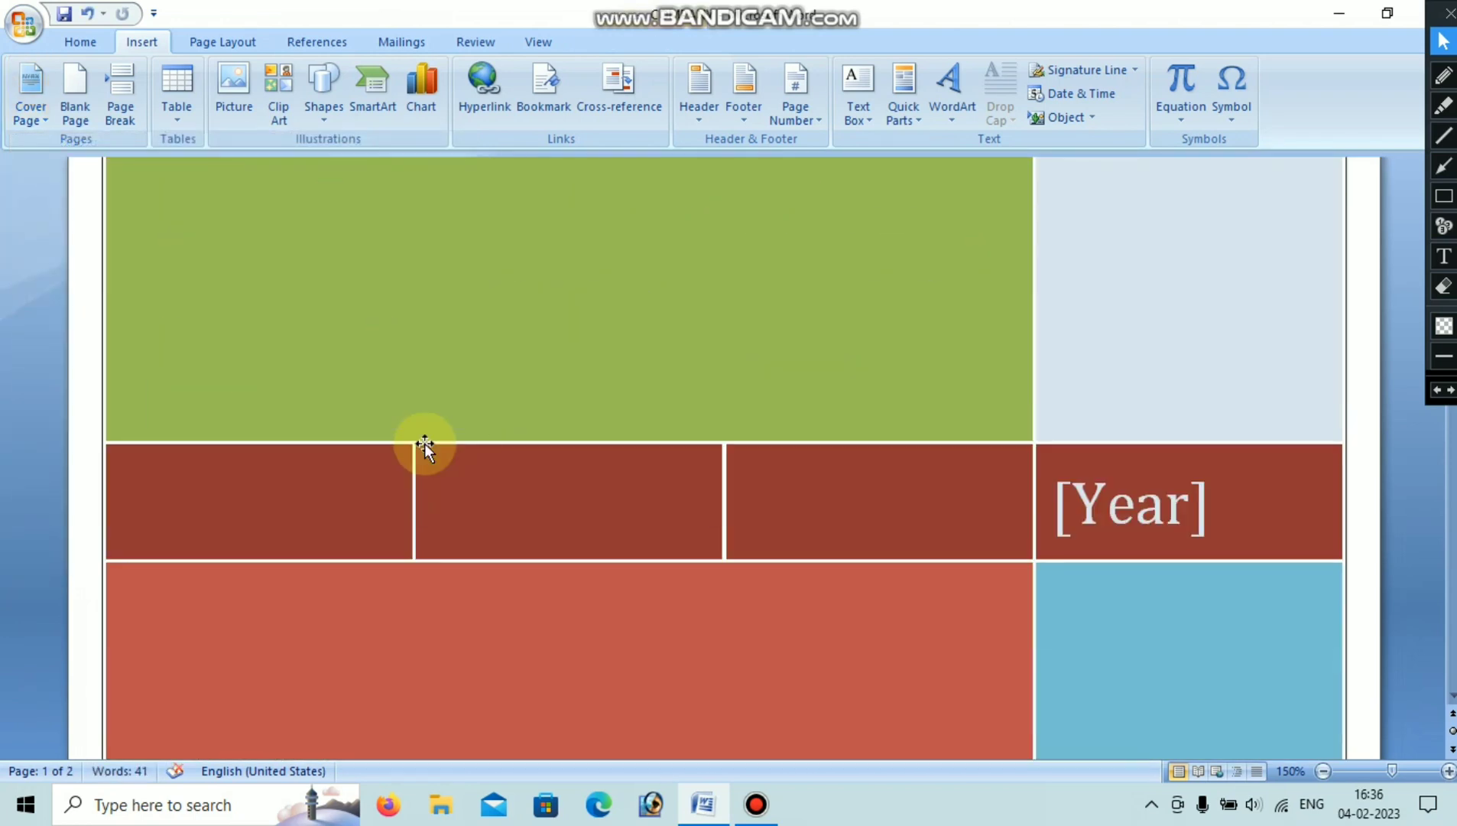
pyautogui.scroll(-10, 424, 442)
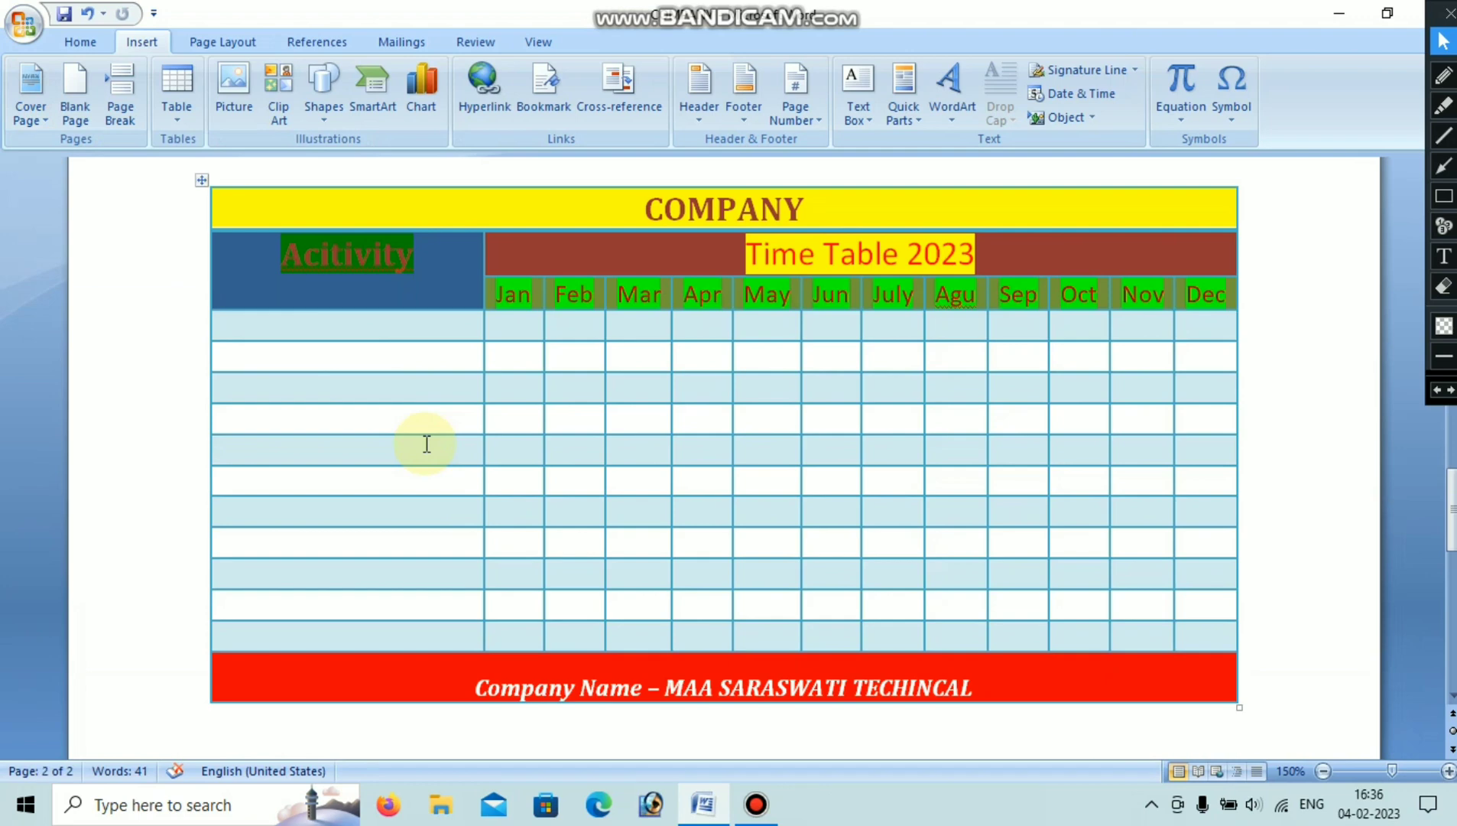
pyautogui.scroll(15, 427, 444)
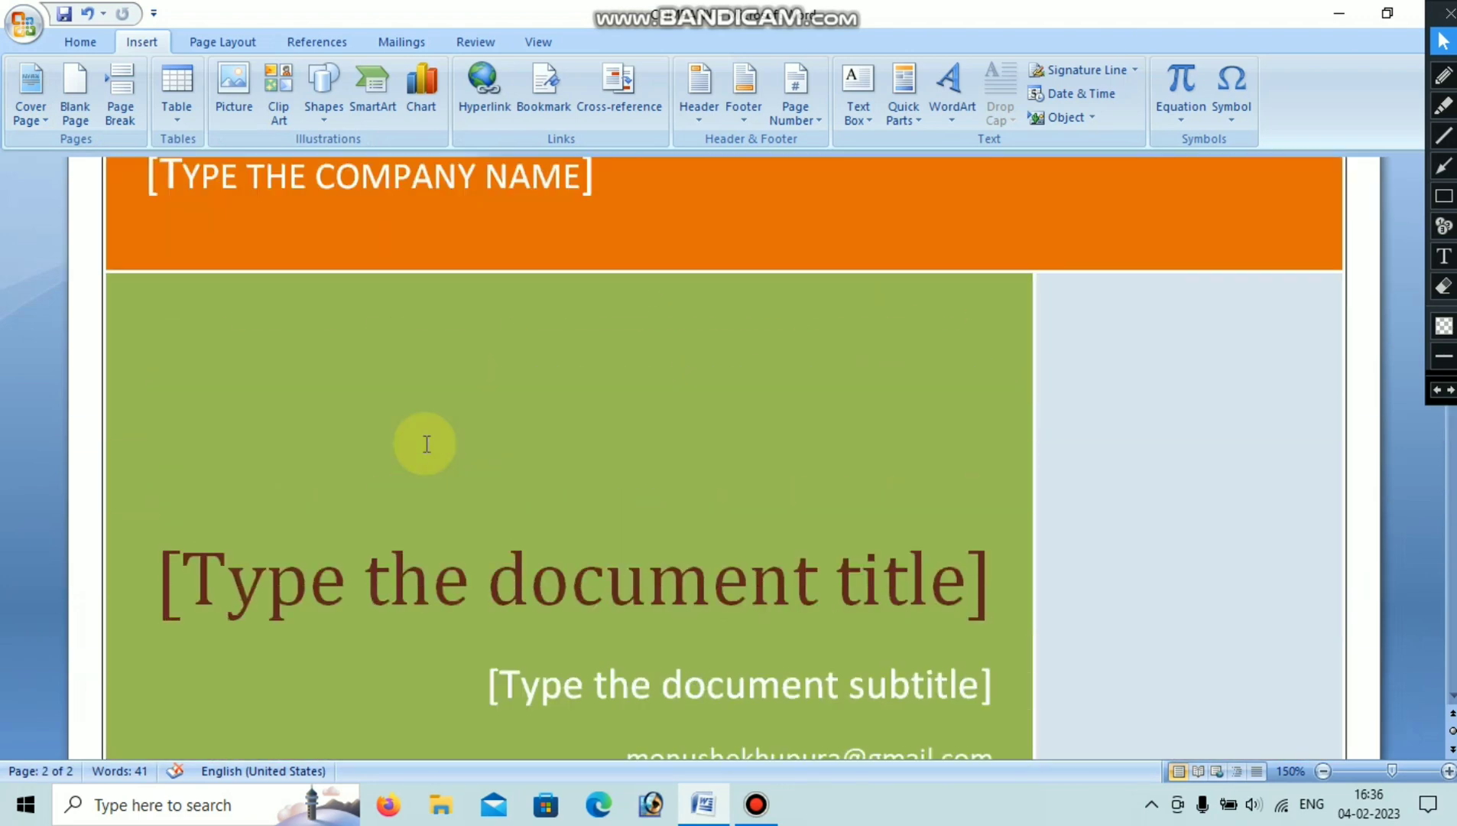
pyautogui.scroll(2, 427, 443)
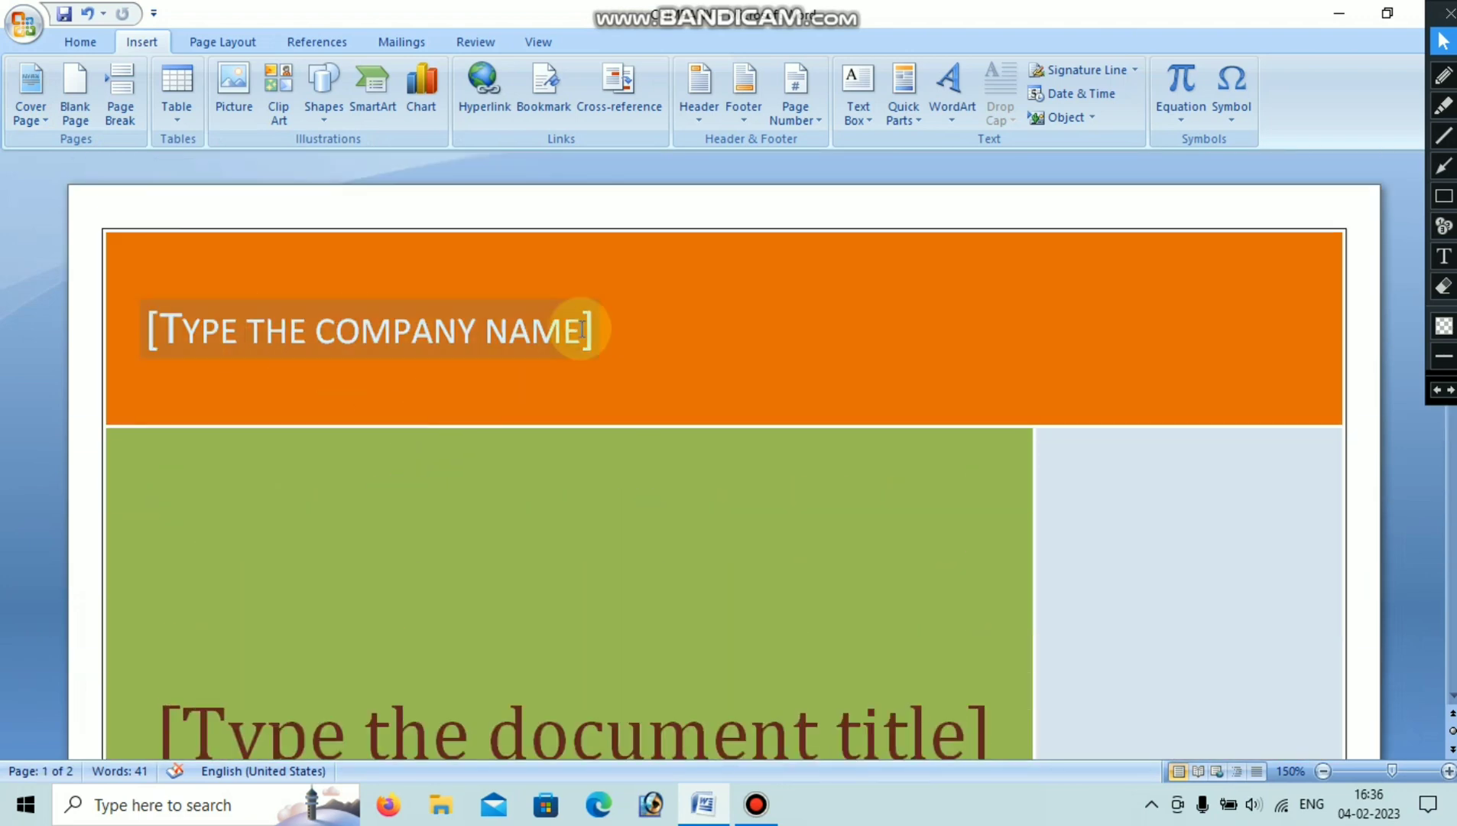
pyautogui.scroll(-3, 469, 380)
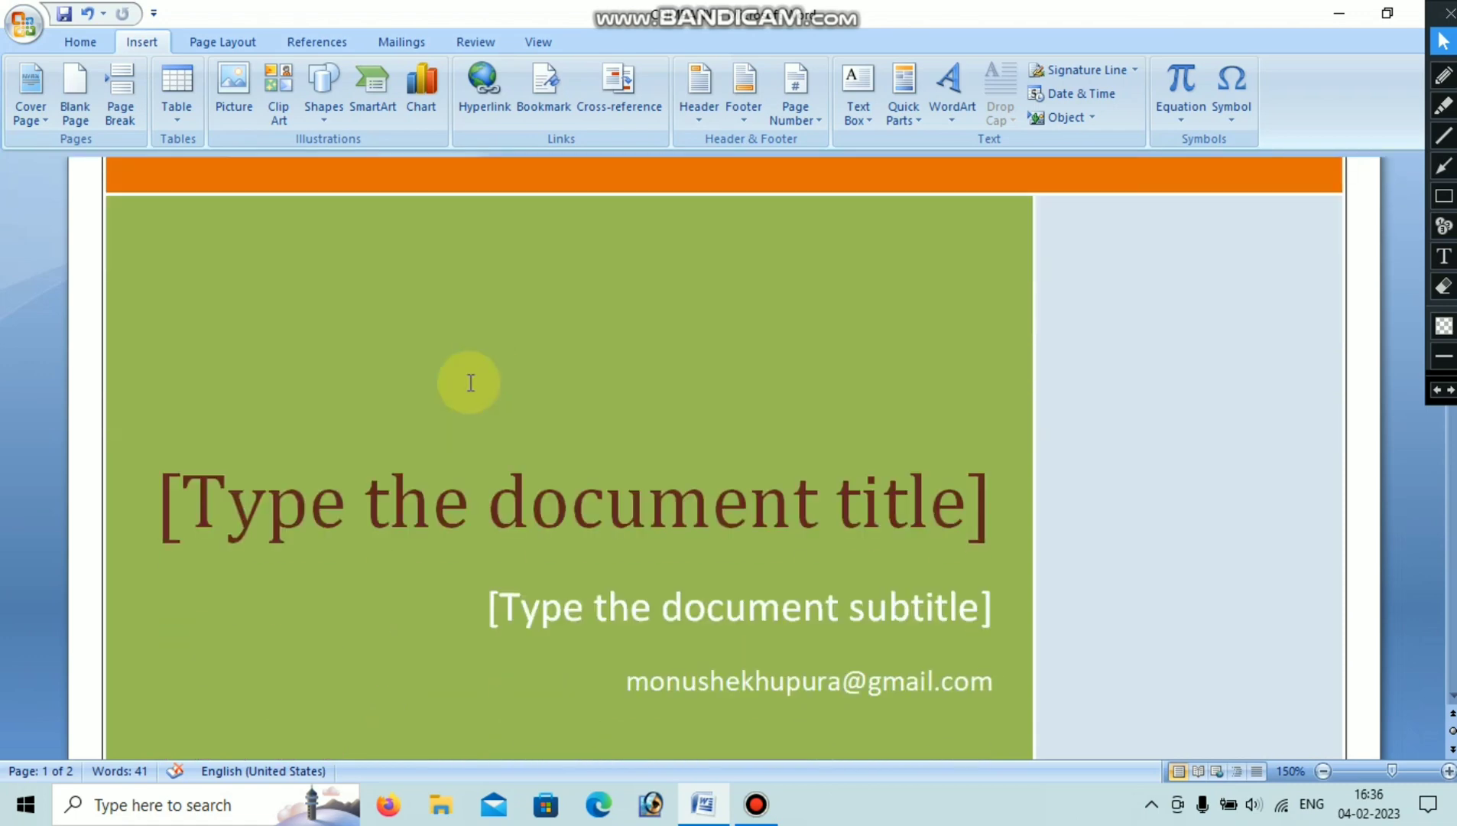
pyautogui.scroll(-1, 925, 527)
pyautogui.scroll(-1, 931, 538)
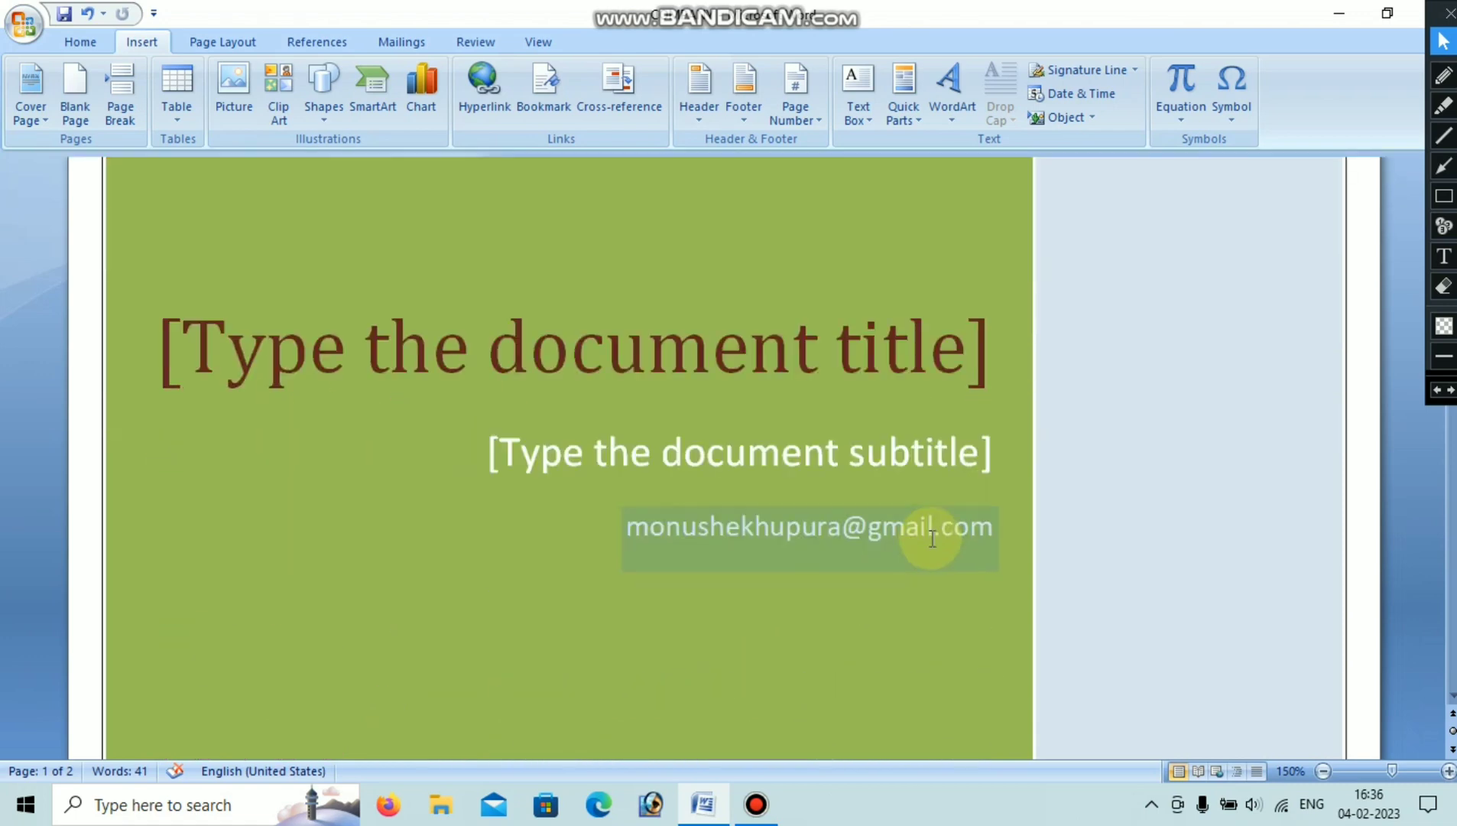
pyautogui.scroll(-2, 904, 458)
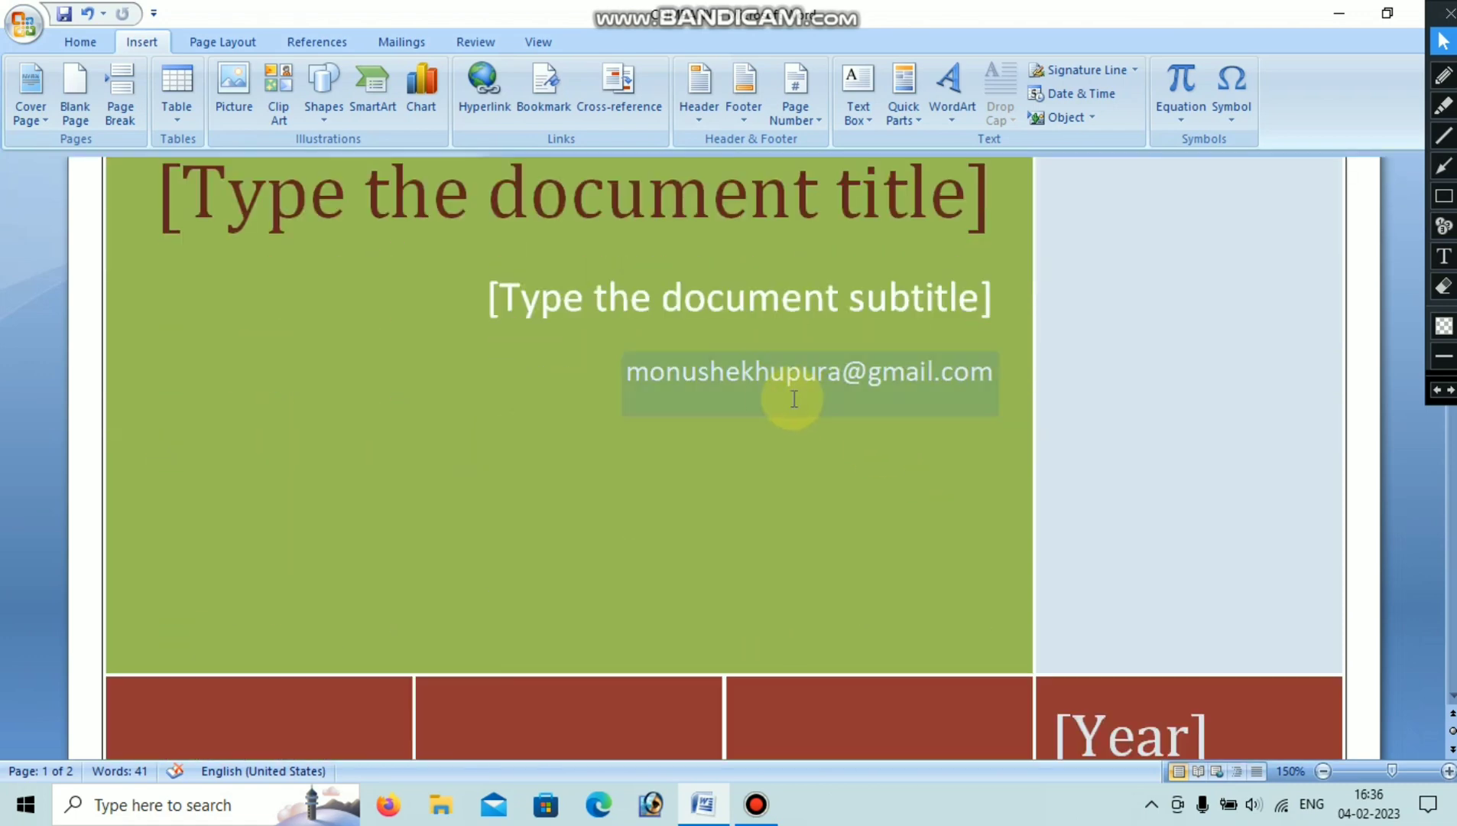
pyautogui.scroll(-2, 804, 410)
pyautogui.scroll(-2, 895, 436)
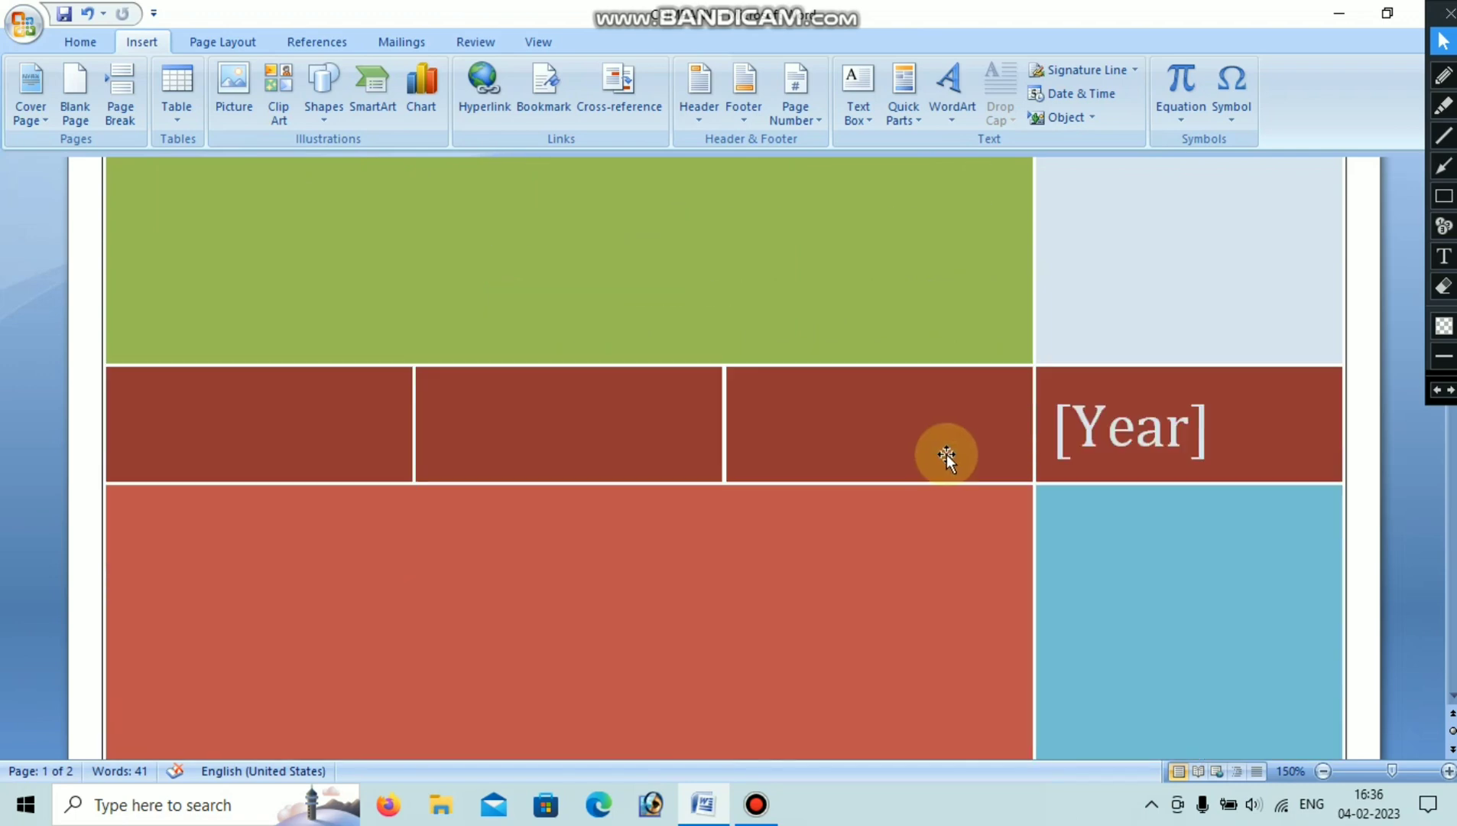
pyautogui.scroll(-1, 1124, 451)
pyautogui.scroll(-6, 539, 446)
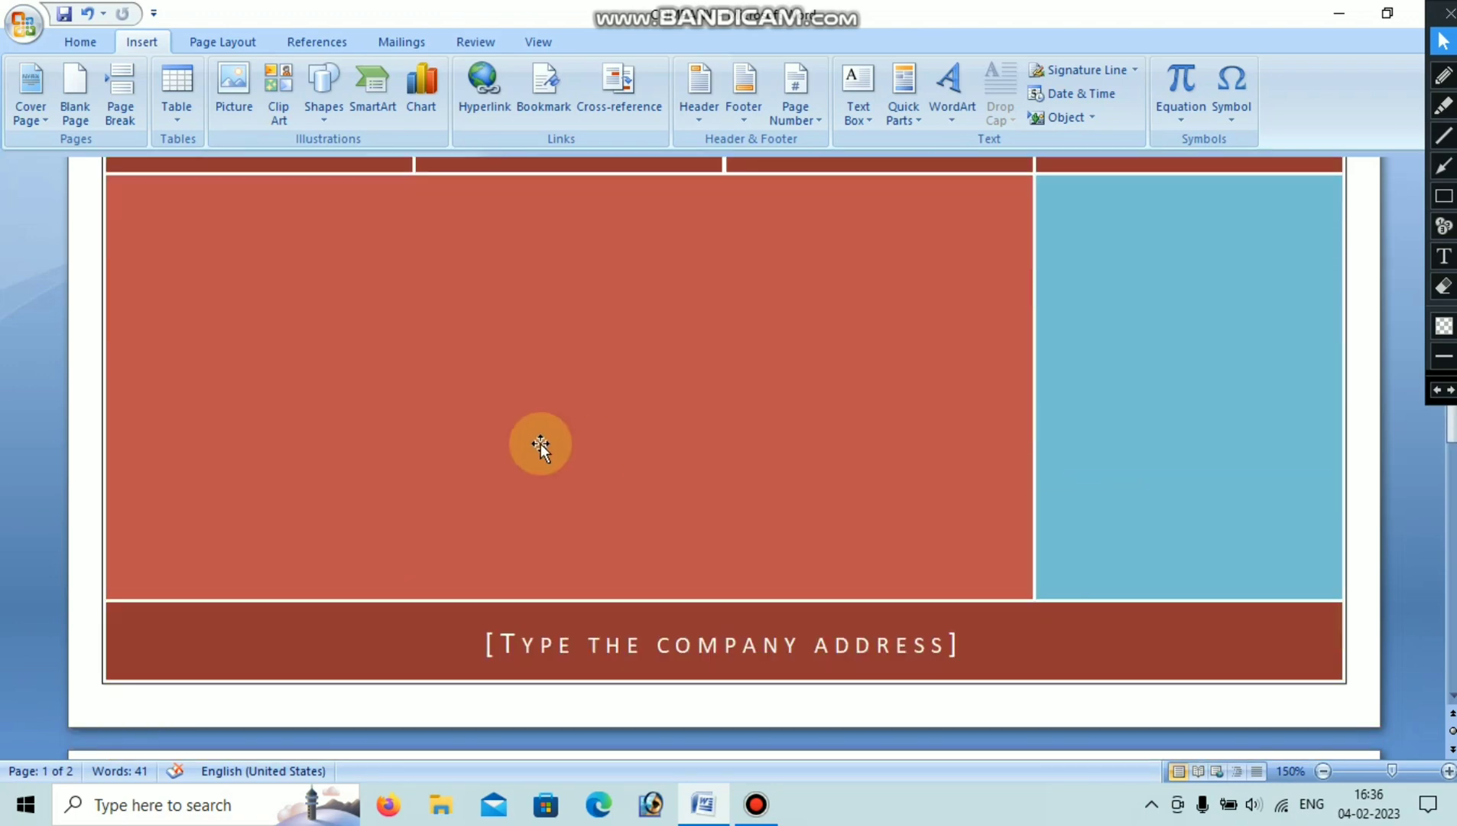
pyautogui.scroll(-1, 641, 417)
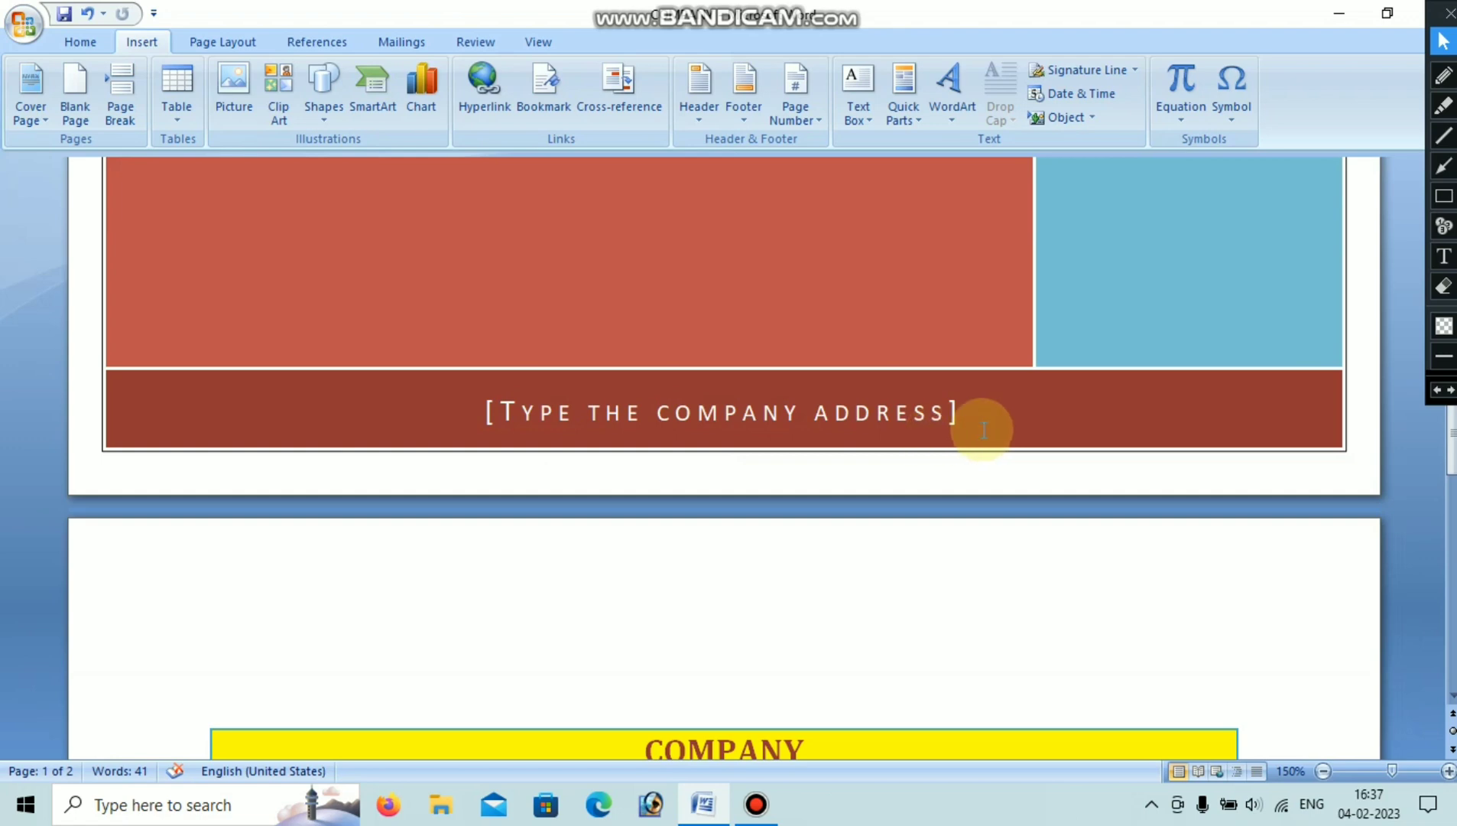
pyautogui.scroll(-10, 983, 429)
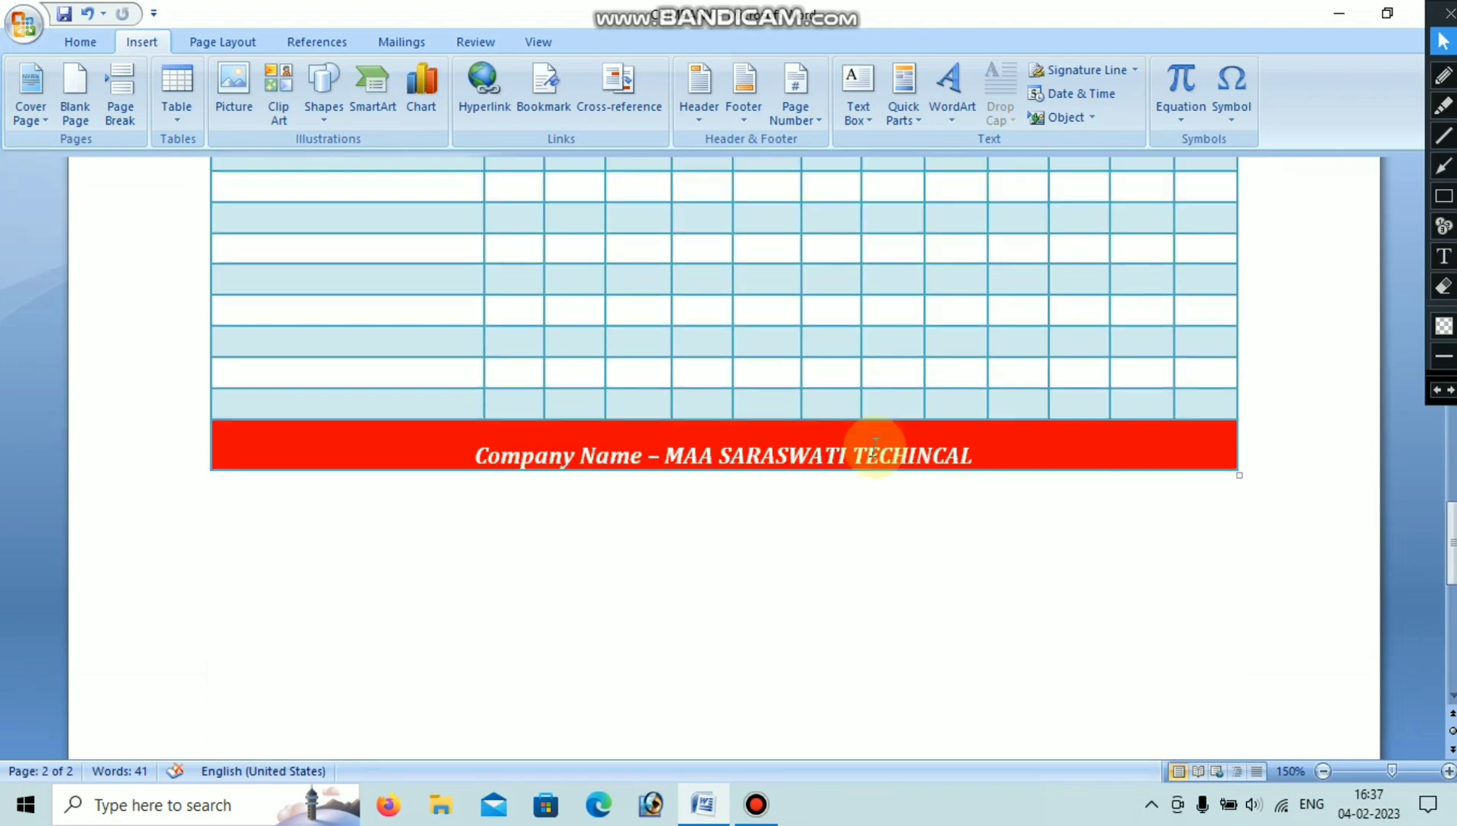
pyautogui.scroll(1, 631, 407)
pyautogui.scroll(13, 631, 407)
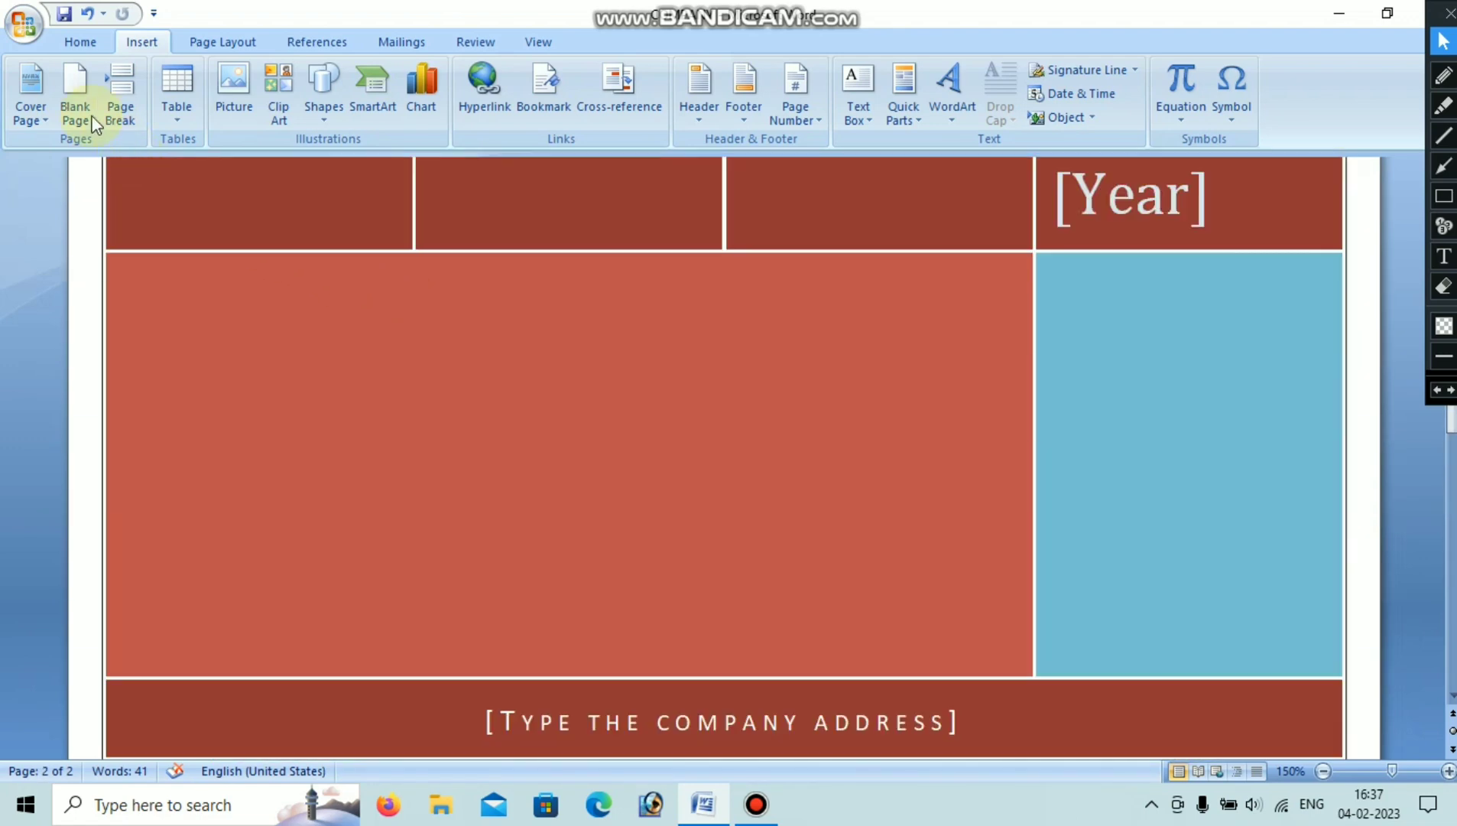
# Insert a blank page into the document as a trial and undo the insertion.
pyautogui.click(80, 92)
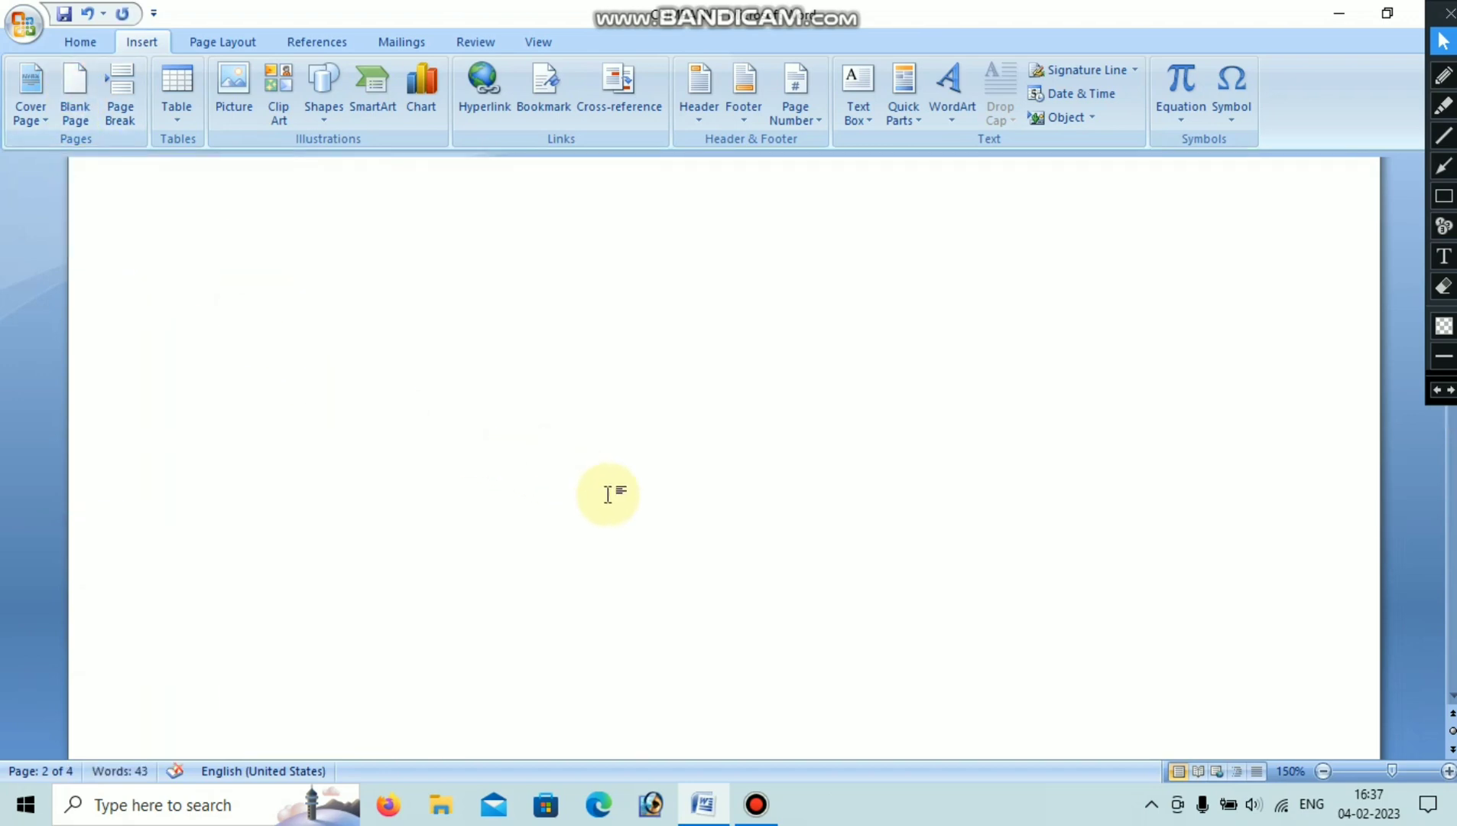
pyautogui.scroll(-1, 604, 489)
pyautogui.scroll(-4, 594, 468)
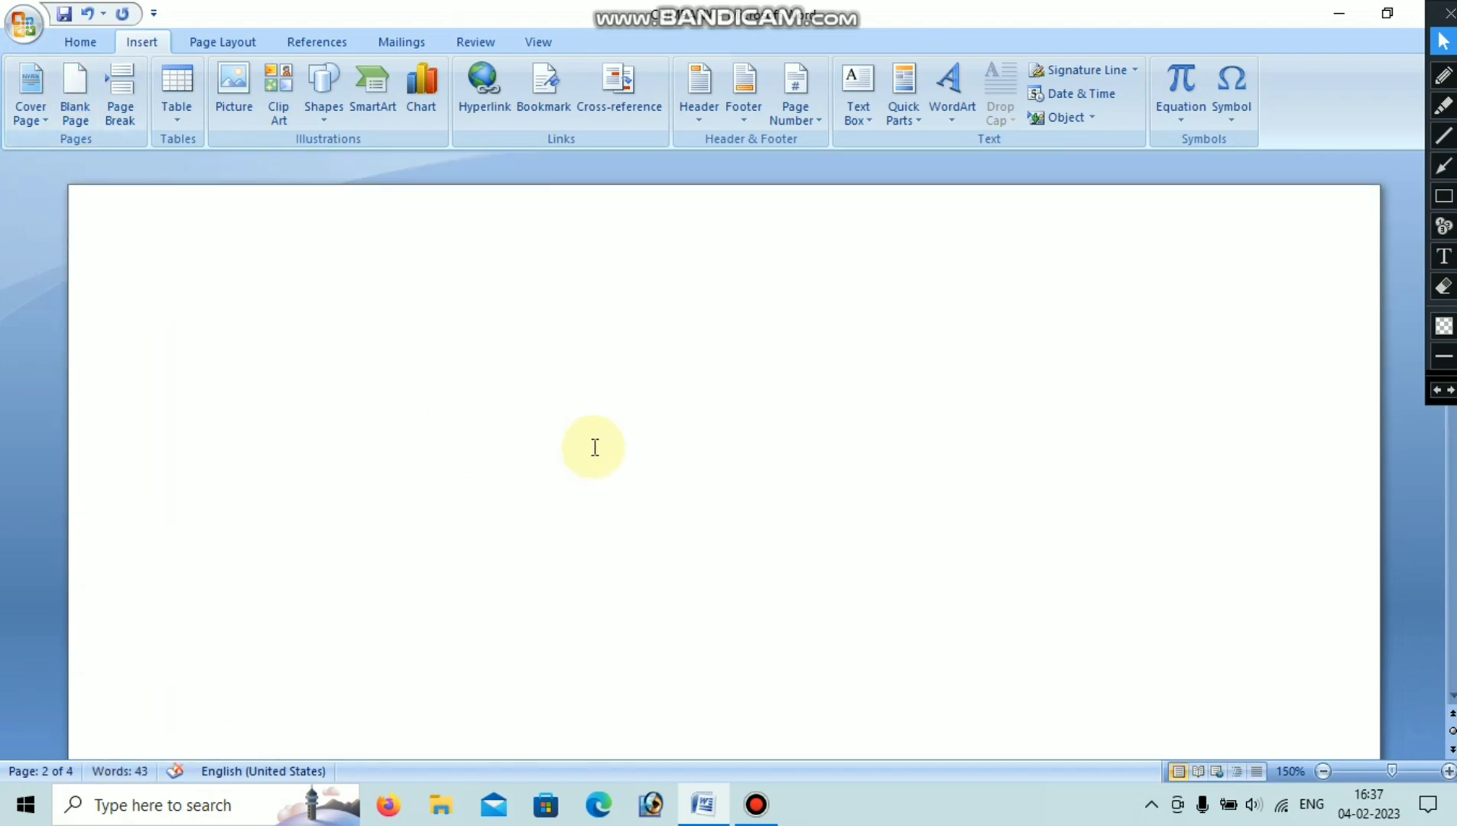
pyautogui.scroll(-6, 594, 450)
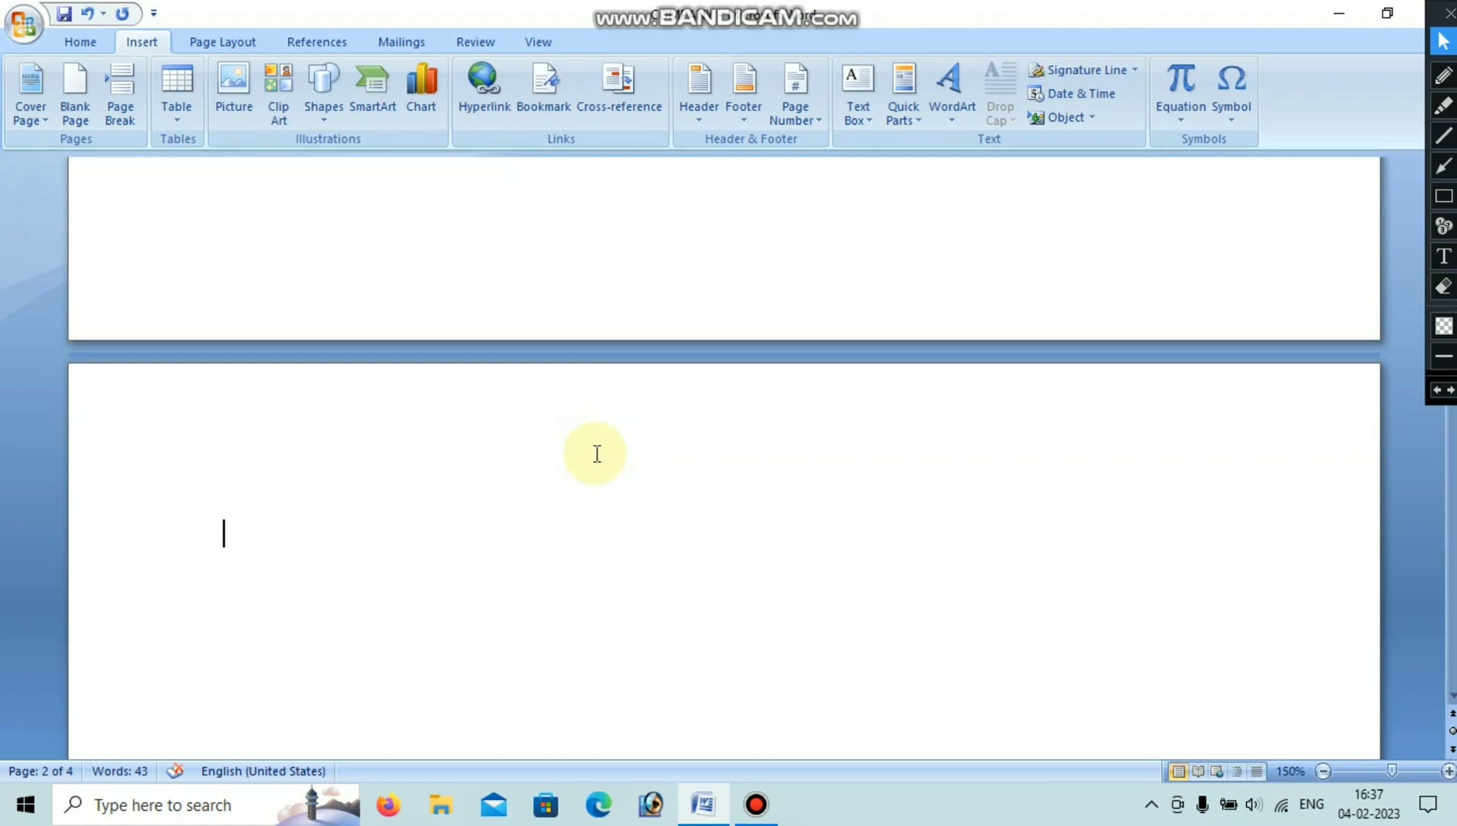
pyautogui.scroll(3, 597, 451)
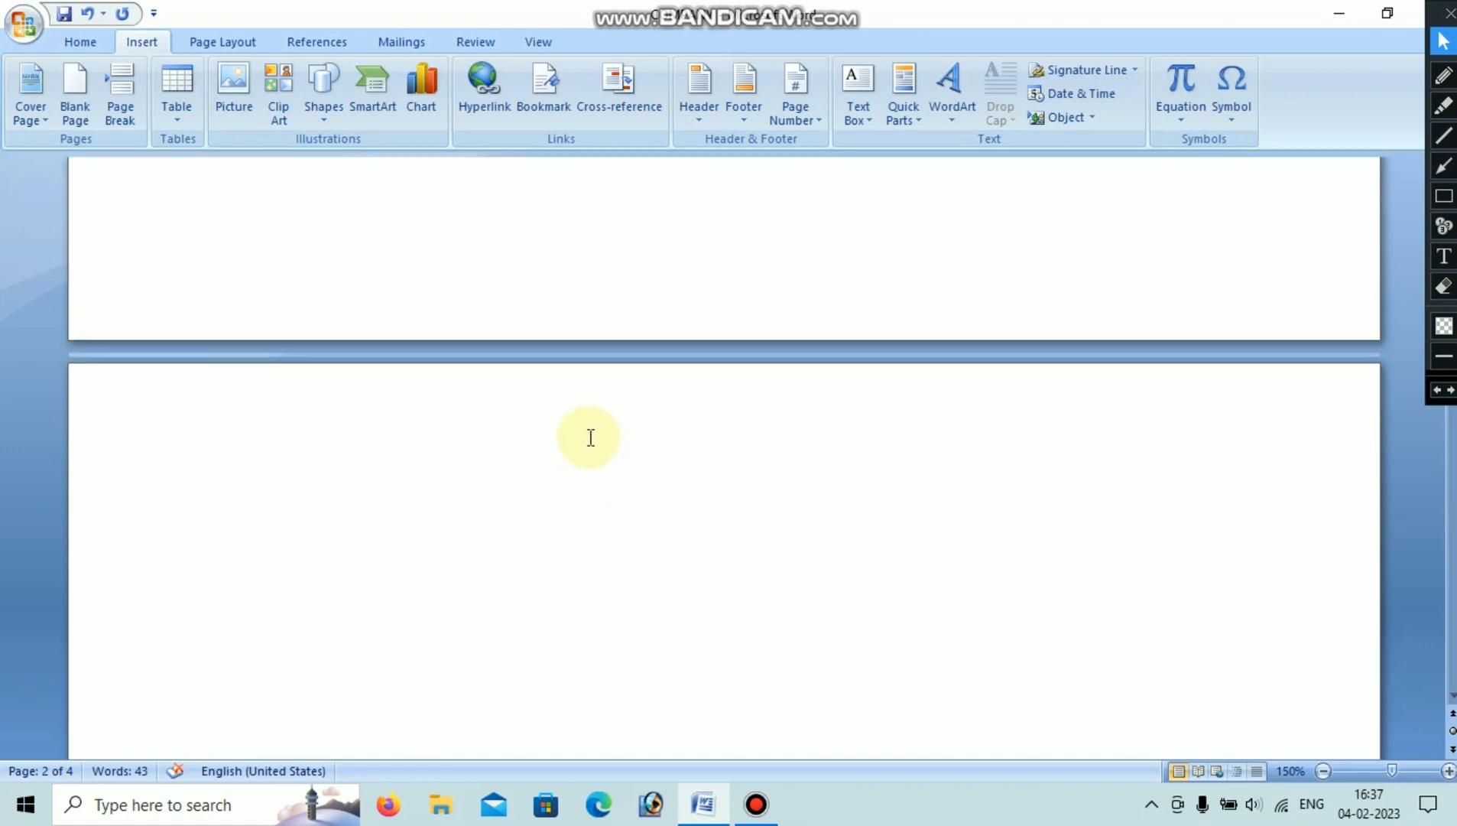
pyautogui.hotkey('ctrl', 'z')
pyautogui.scroll(2, 585, 432)
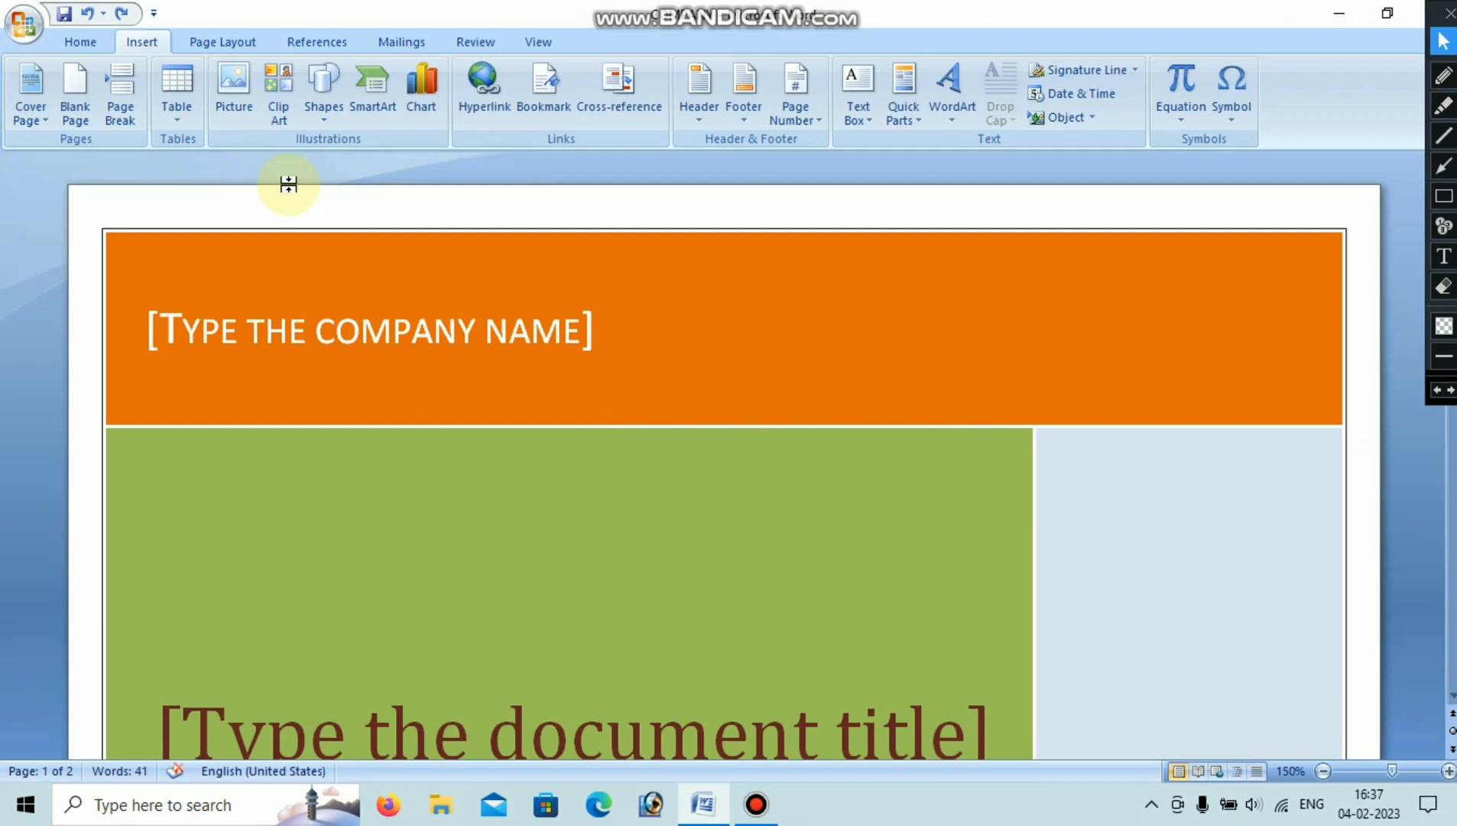
# Insert a page break ahead of the cover page and check the page order through to the timetable.
pyautogui.click(129, 107)
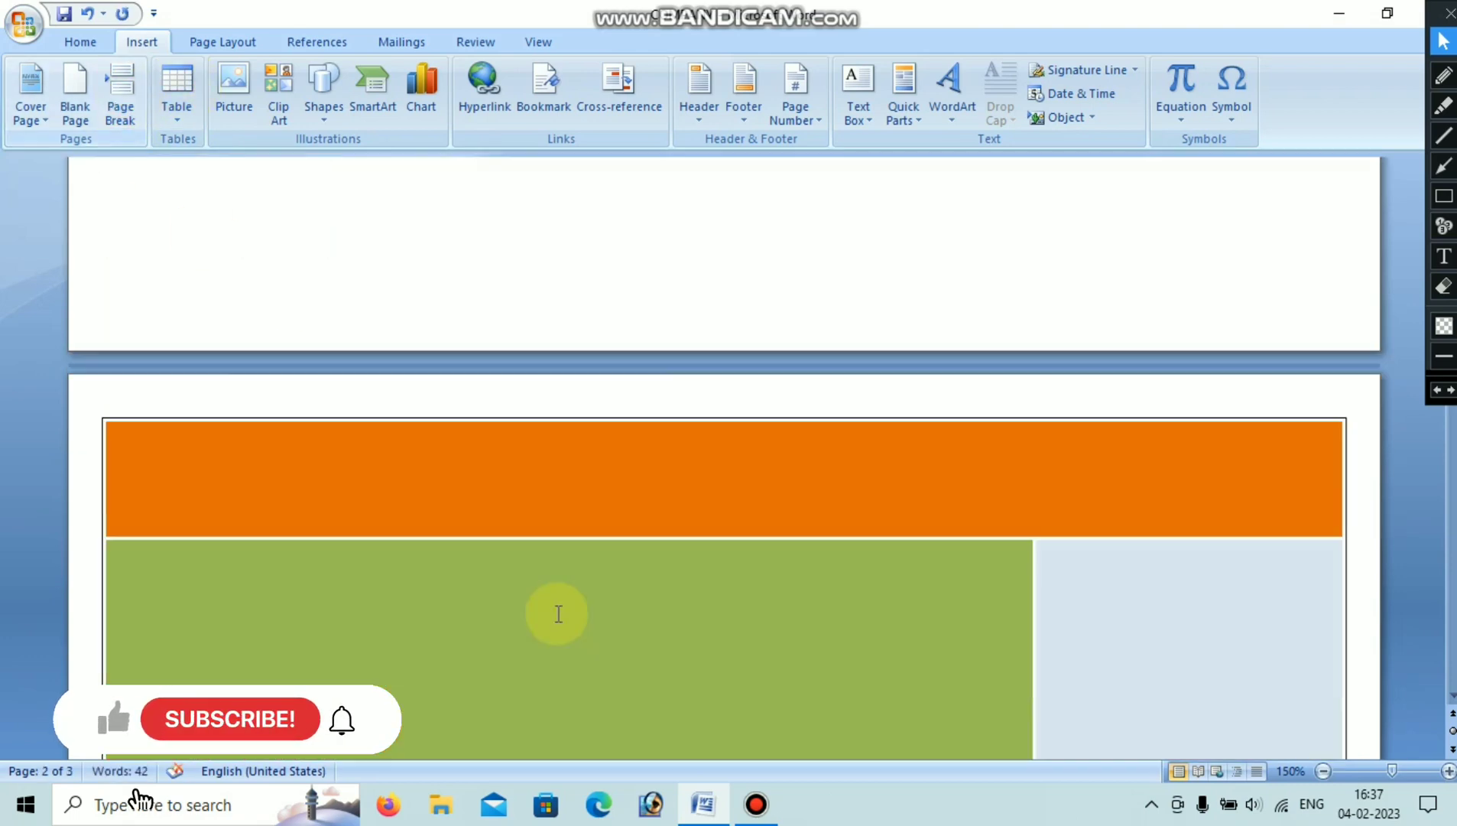
pyautogui.scroll(-3, 556, 612)
pyautogui.scroll(5, 558, 614)
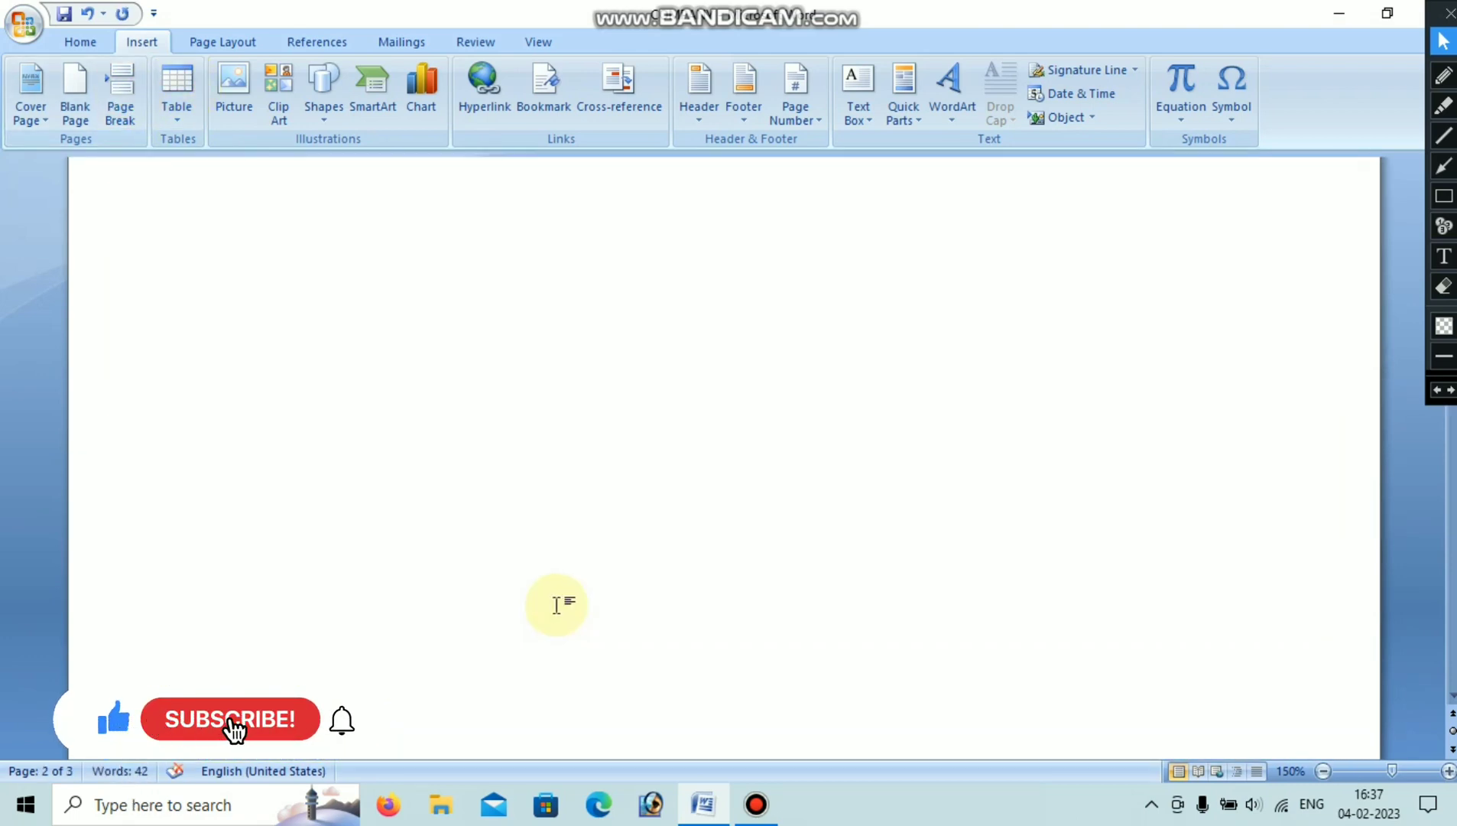
pyautogui.scroll(-6, 557, 608)
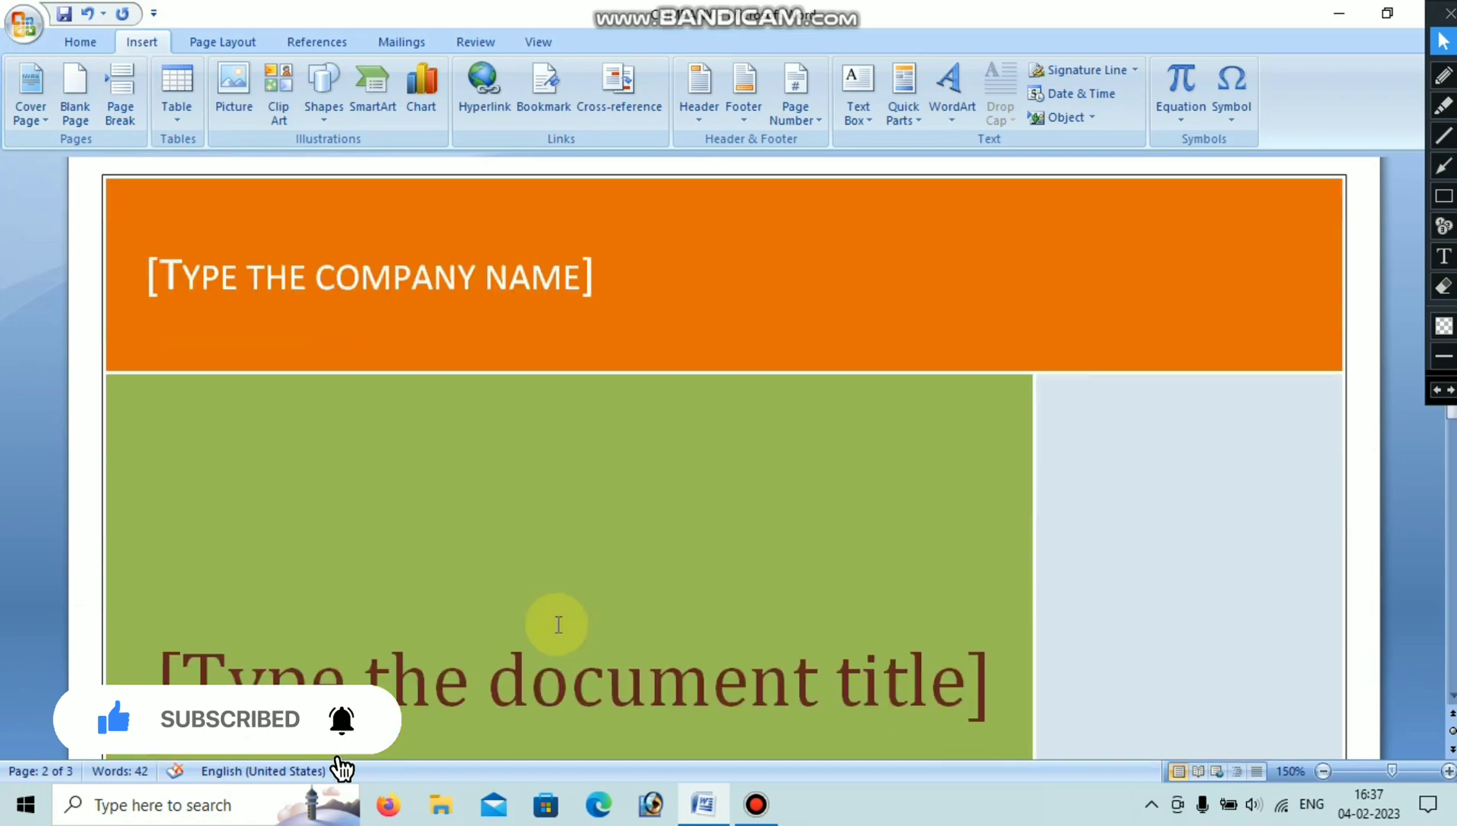
pyautogui.scroll(-10, 556, 628)
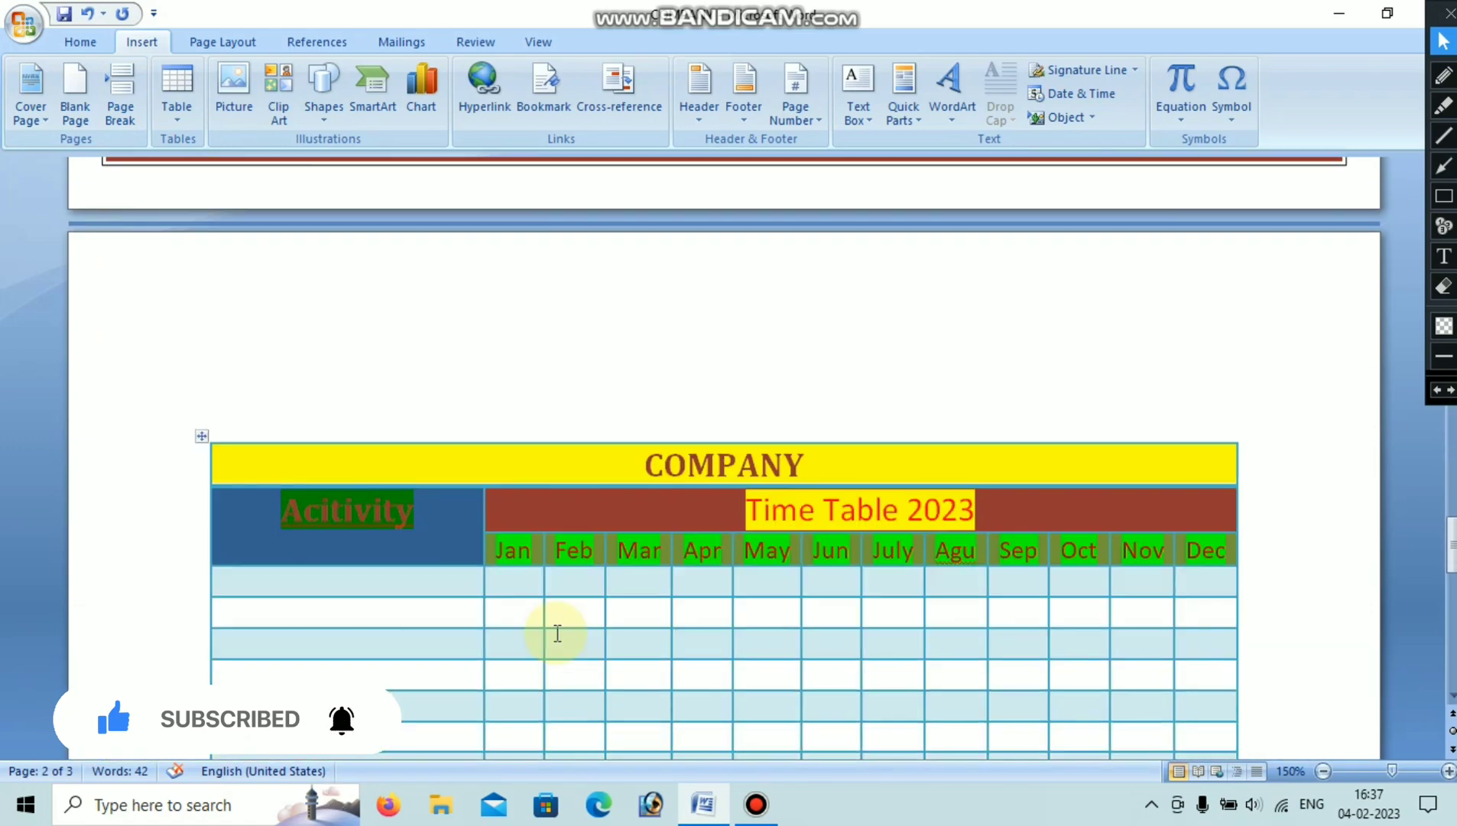
pyautogui.scroll(-12, 556, 631)
pyautogui.scroll(3, 556, 630)
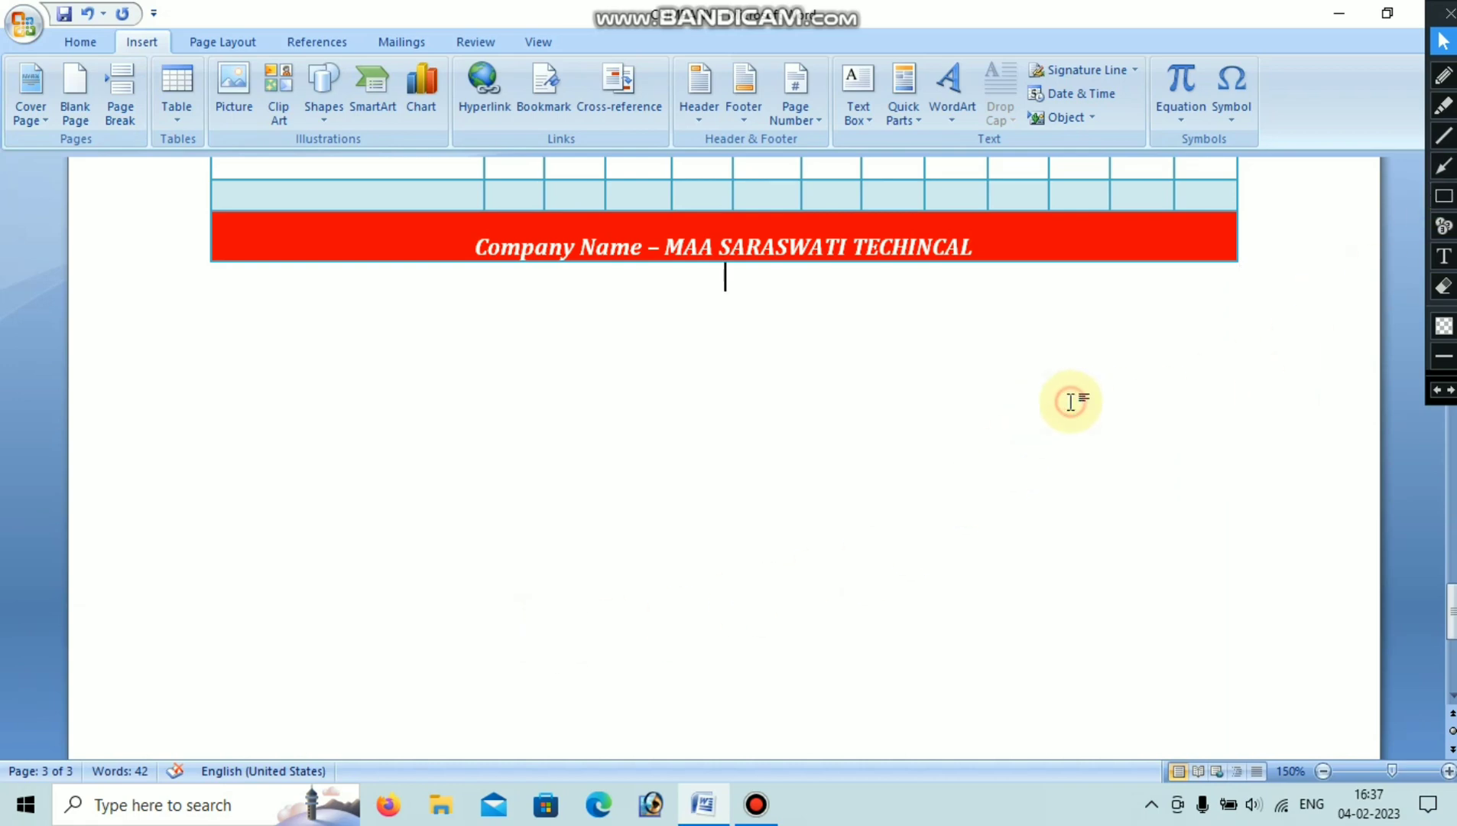
# Insert a page break at the timetable's red company name row, check the pages, and undo the page breaks.
pyautogui.click(704, 229)
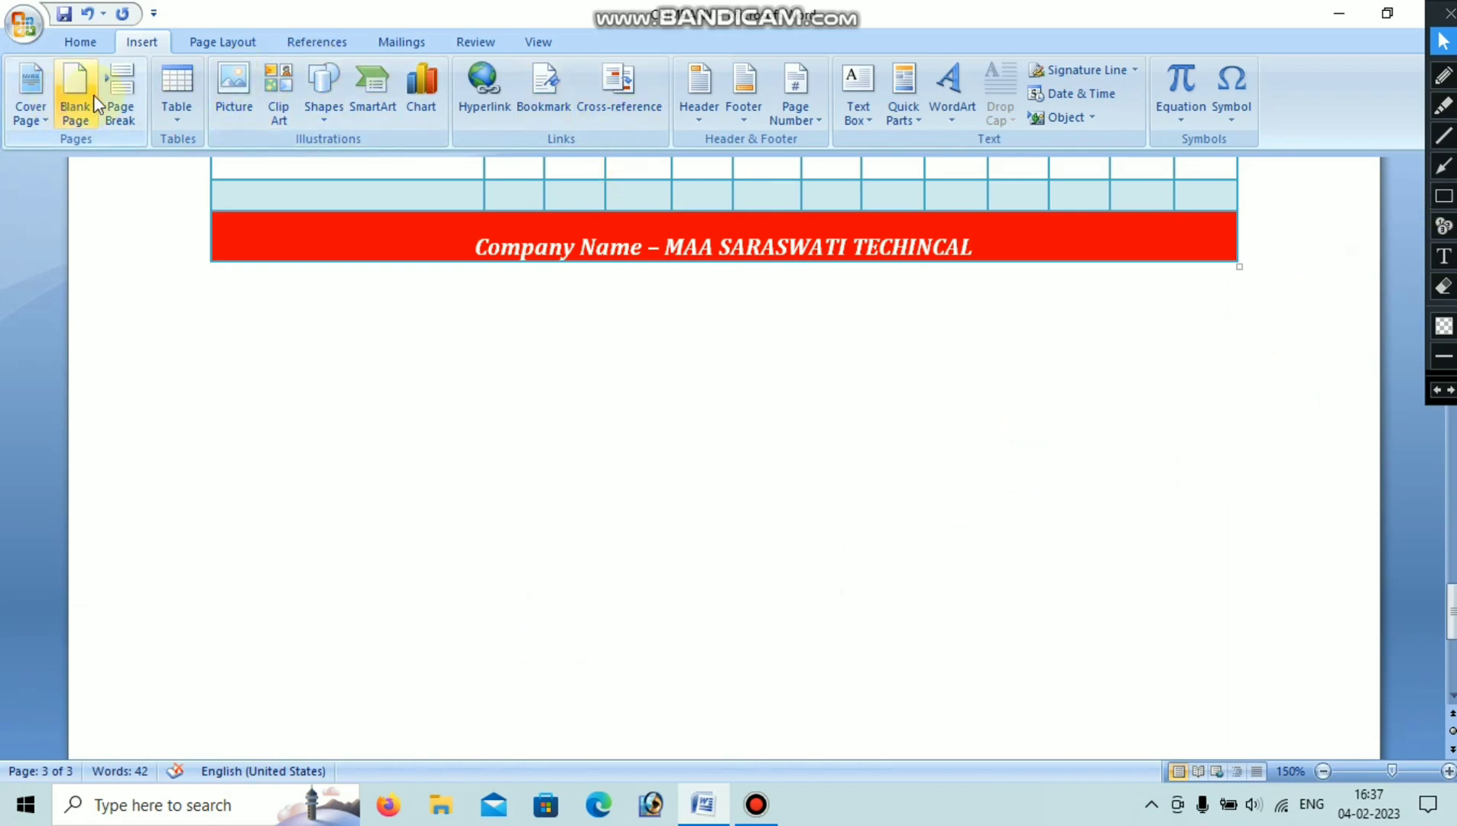
pyautogui.click(119, 90)
pyautogui.scroll(8, 761, 554)
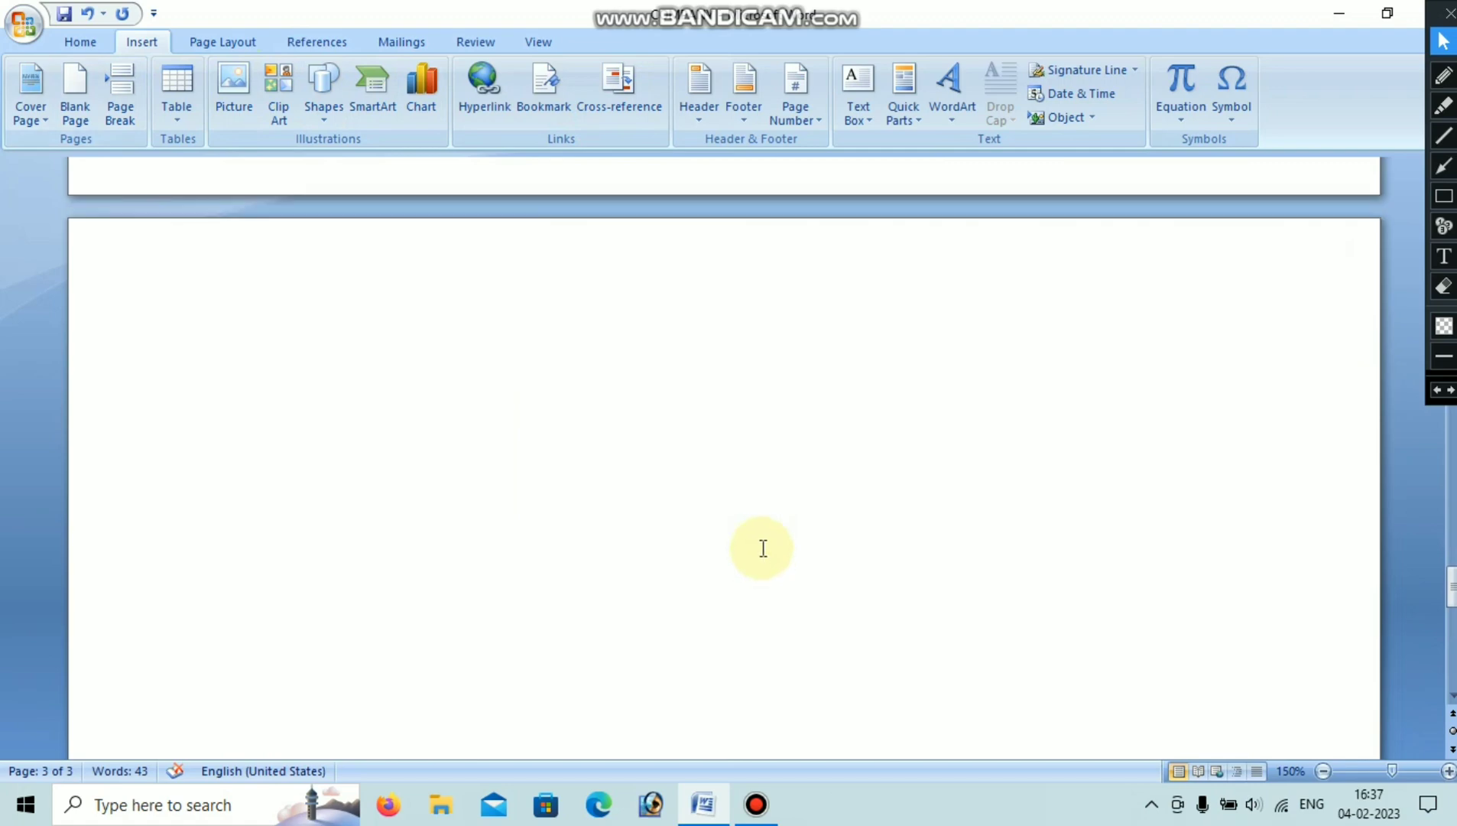
pyautogui.scroll(20, 761, 547)
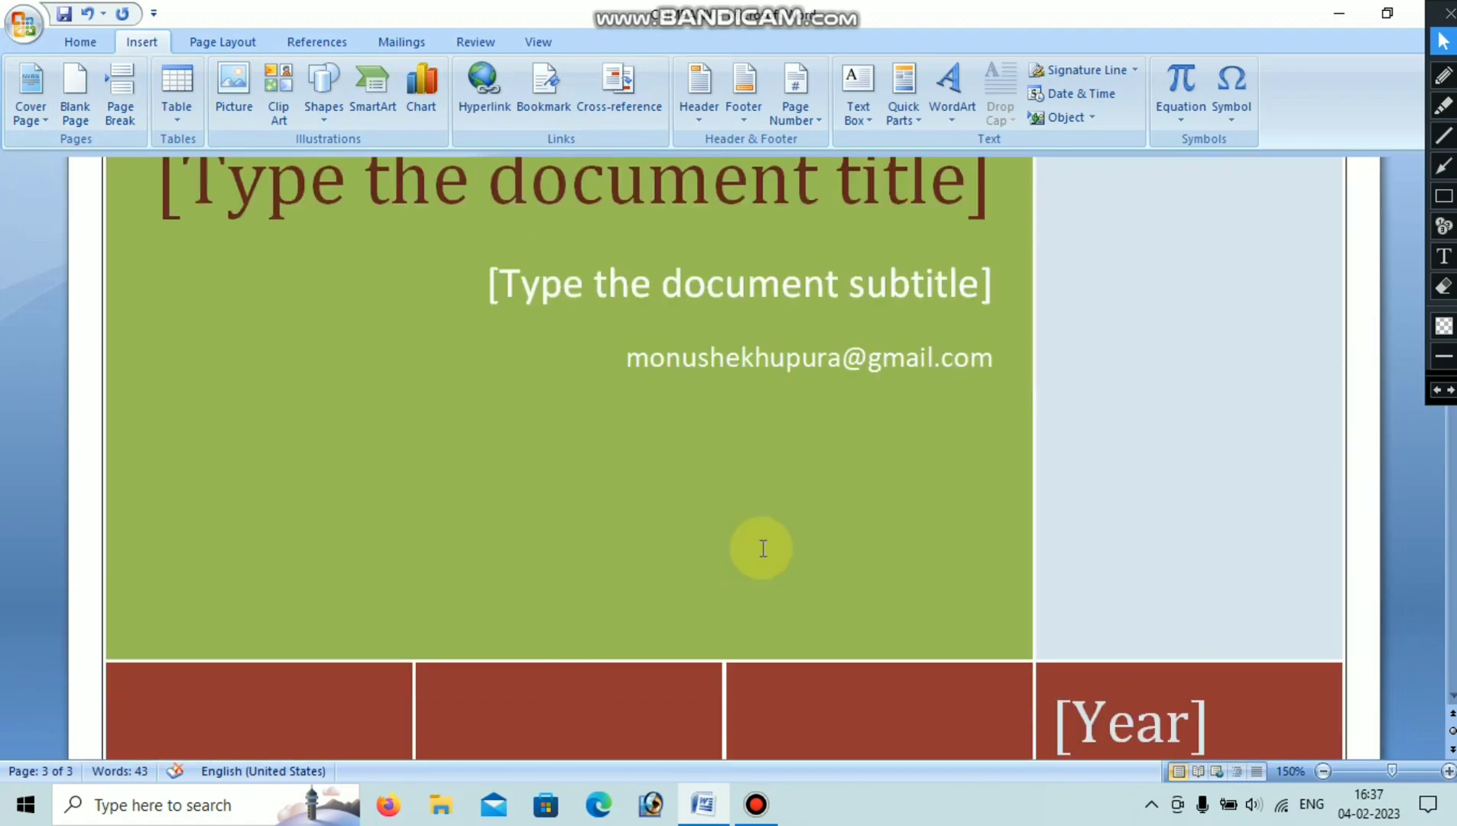
pyautogui.scroll(5, 761, 548)
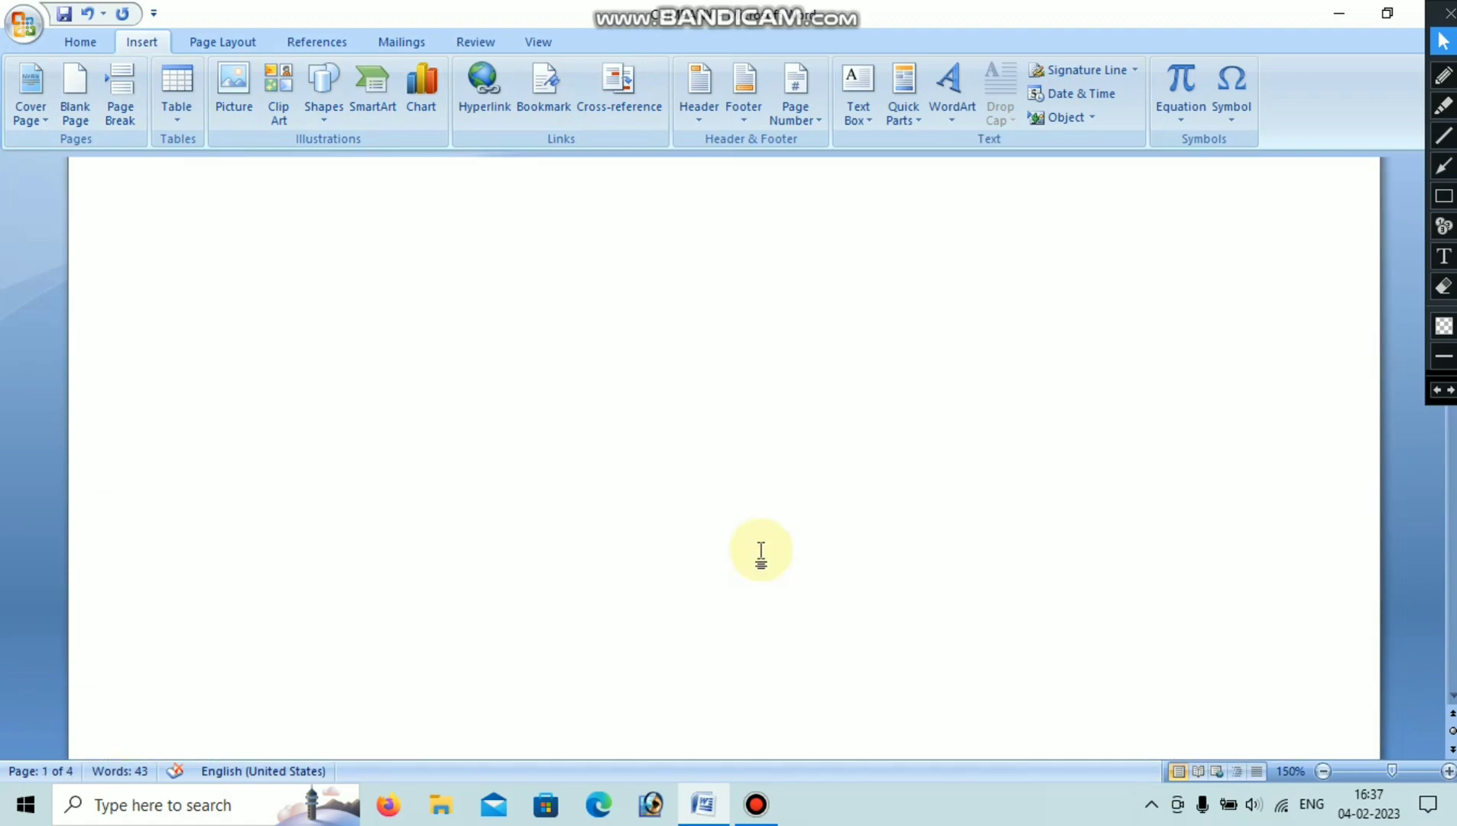
pyautogui.scroll(-15, 761, 550)
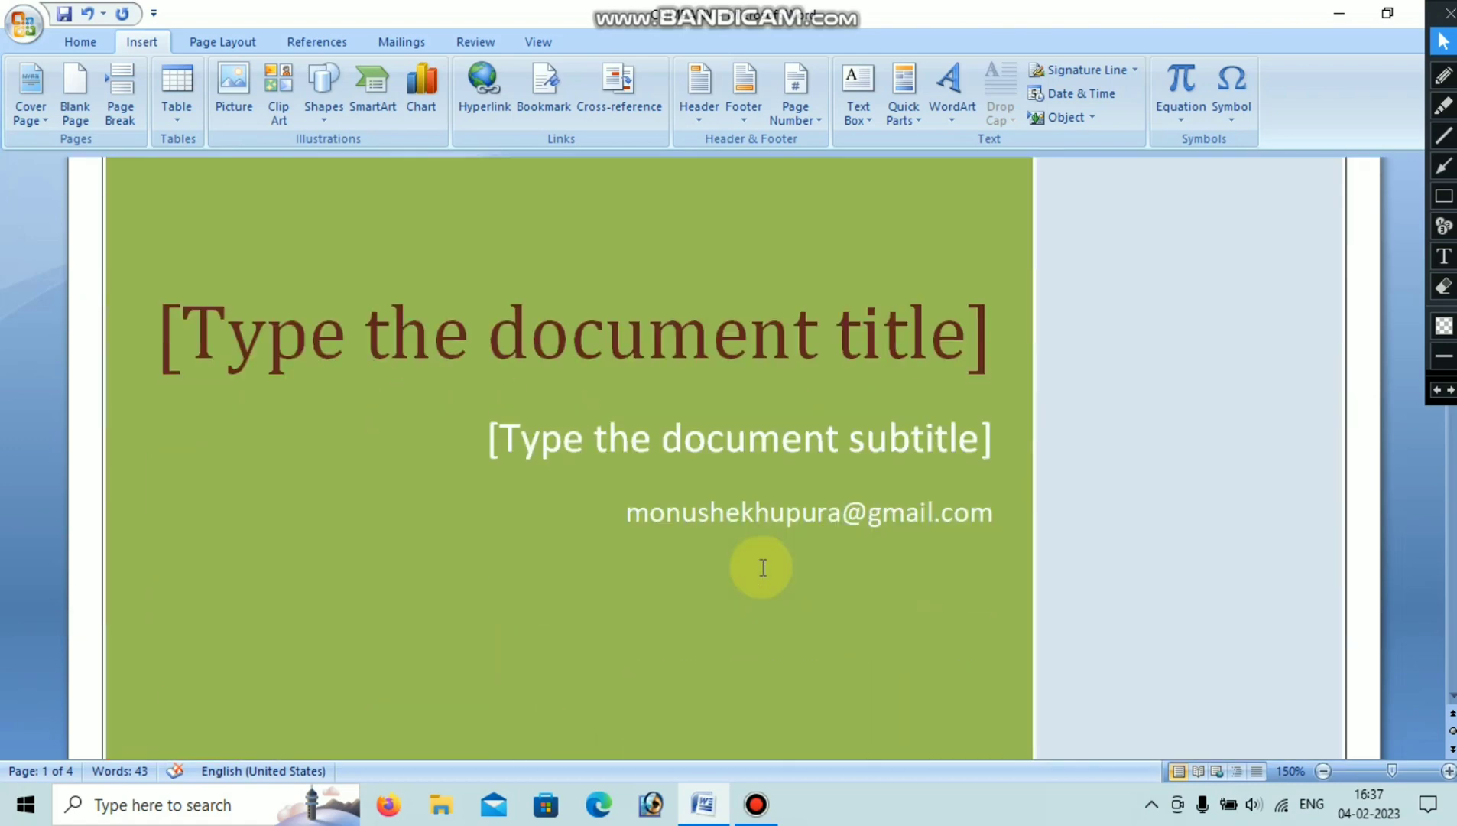
pyautogui.scroll(-5, 761, 572)
pyautogui.scroll(-6, 762, 573)
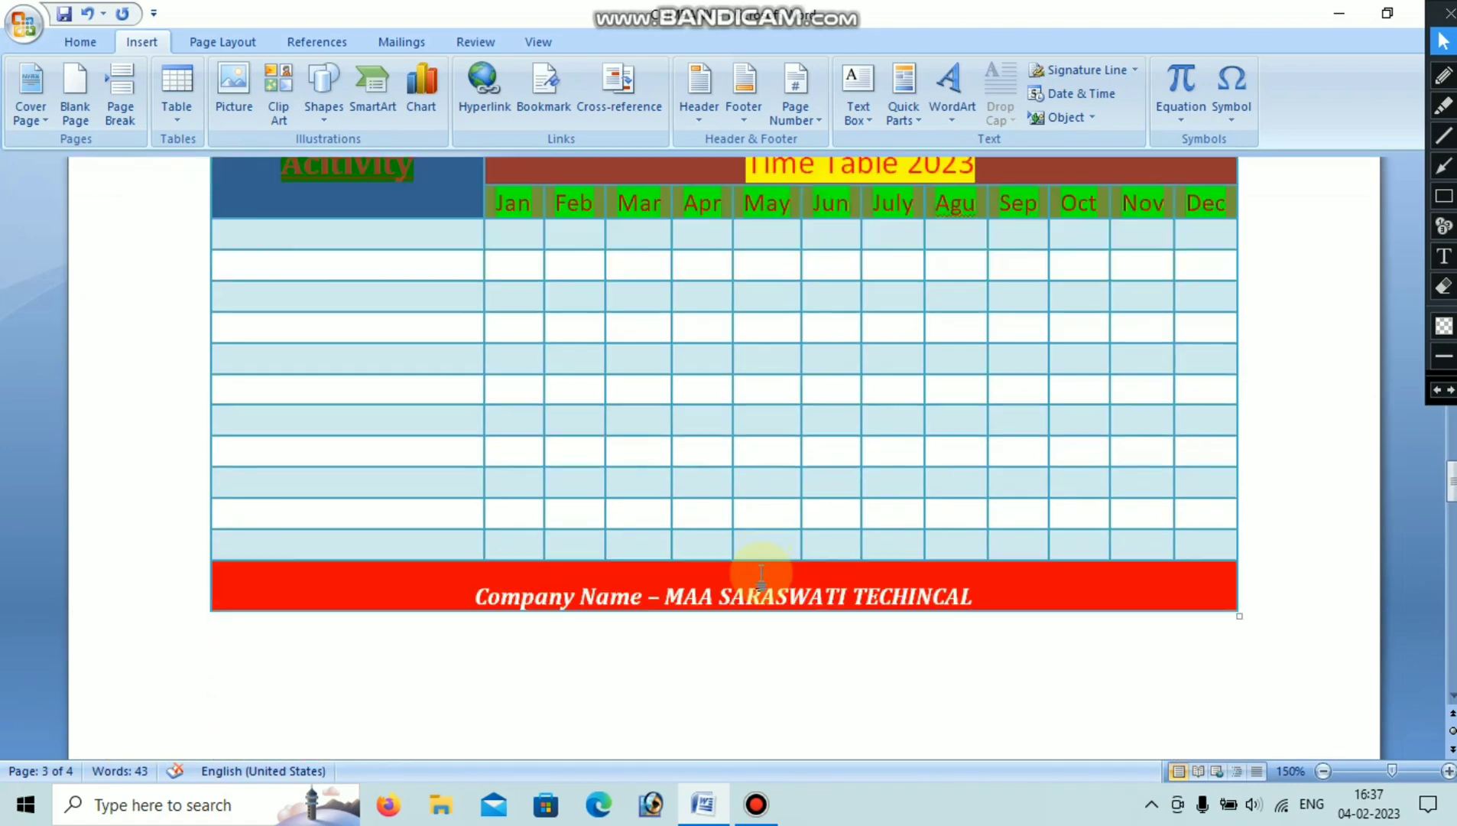
pyautogui.scroll(12, 757, 566)
pyautogui.scroll(10, 752, 560)
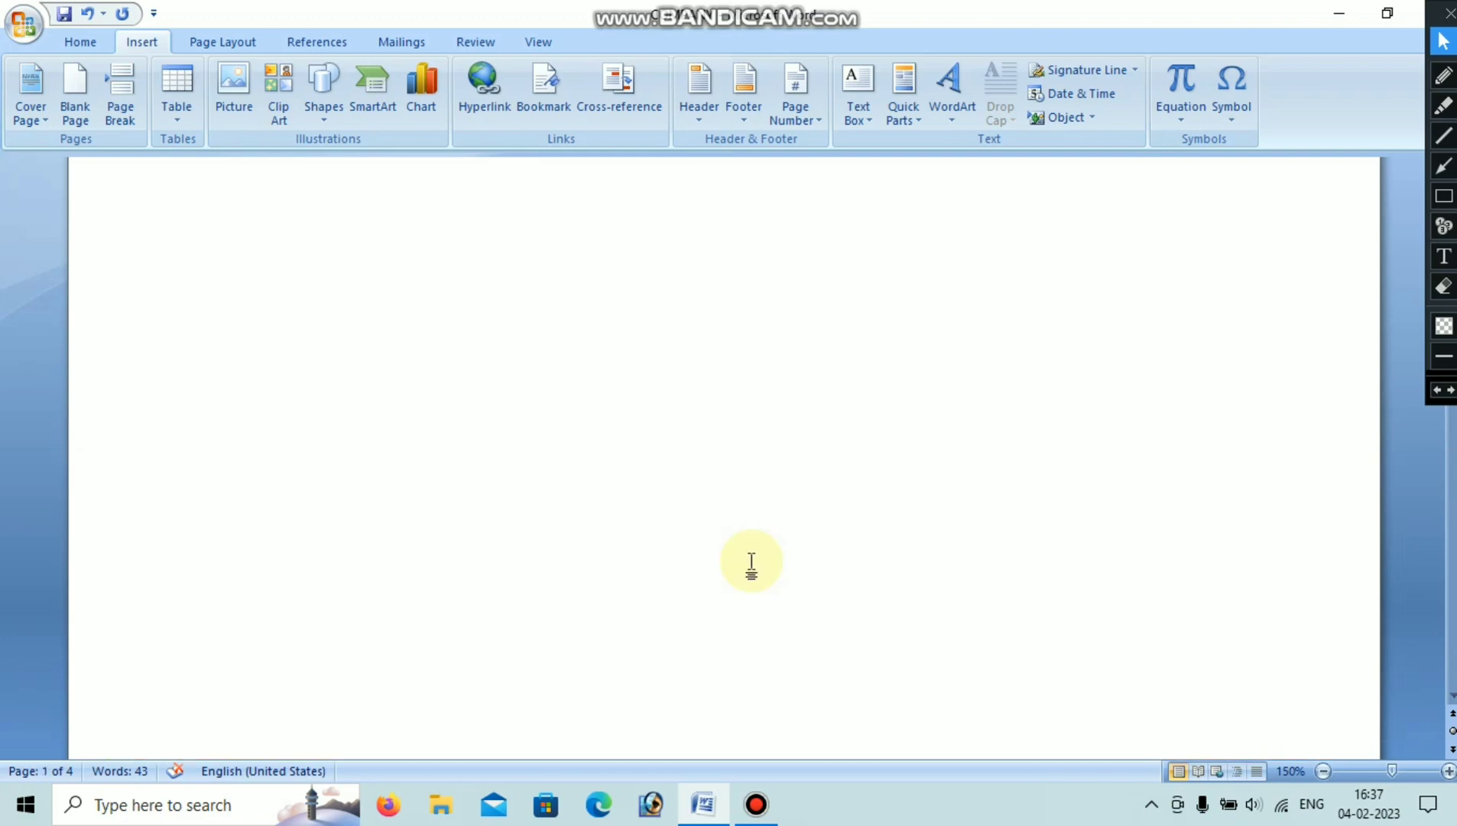
pyautogui.hotkey('ctrl', 'z')
# Fill in the cover page's company name as MAA SARASWATI TECHNICAL.
pyautogui.click(147, 330)
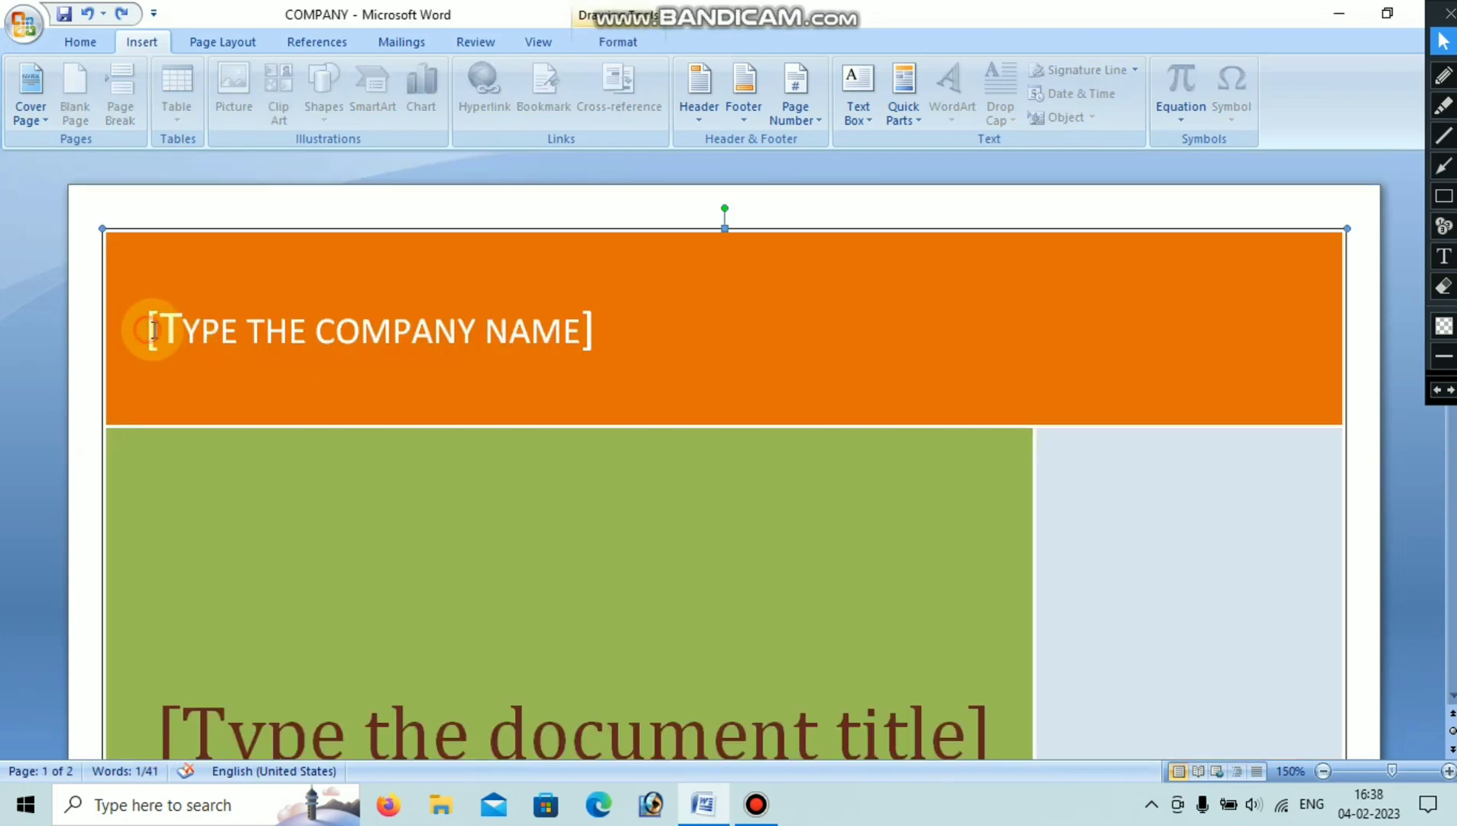
pyautogui.click(146, 329)
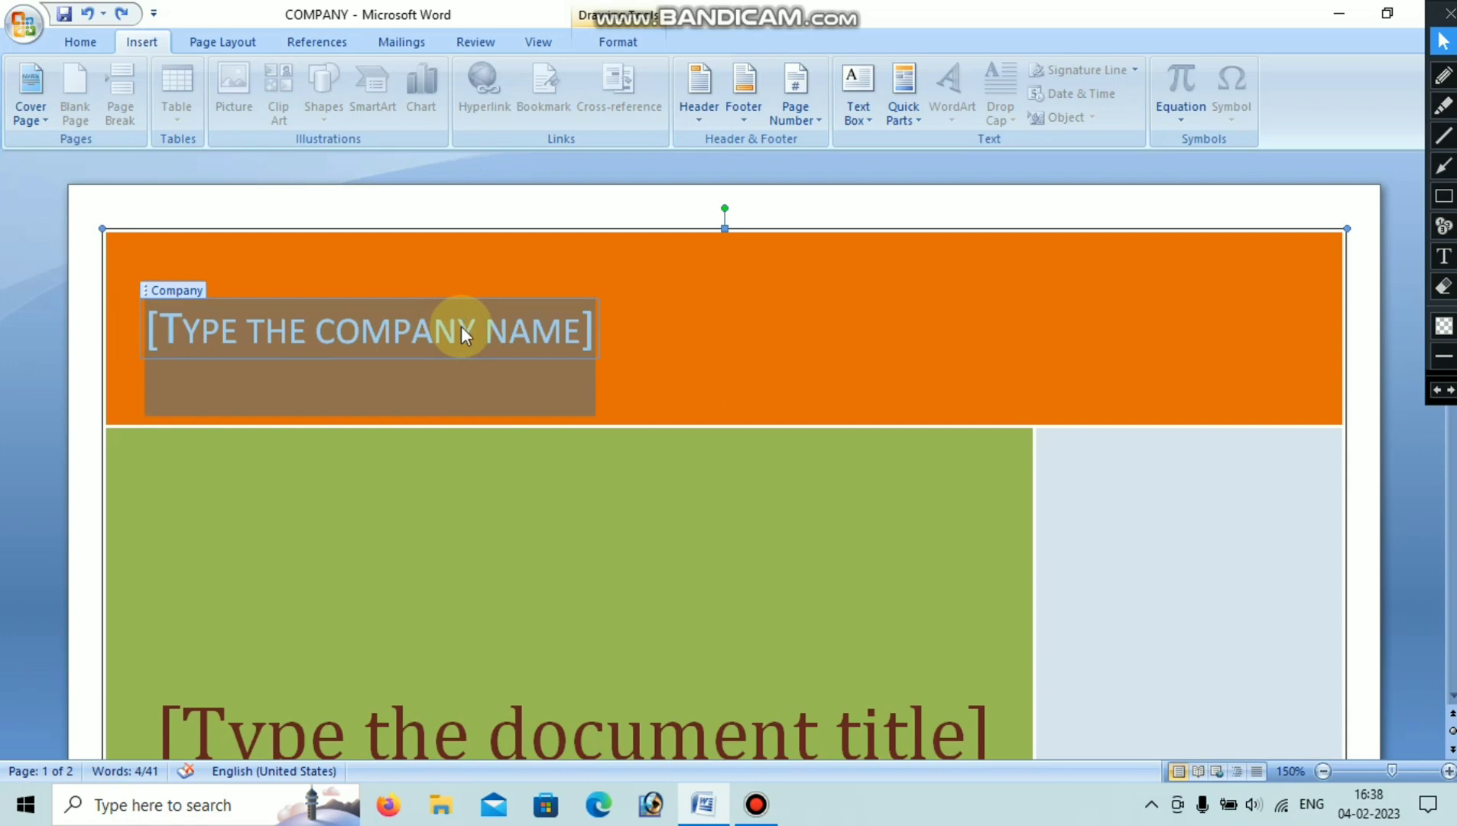
pyautogui.write('MAA')
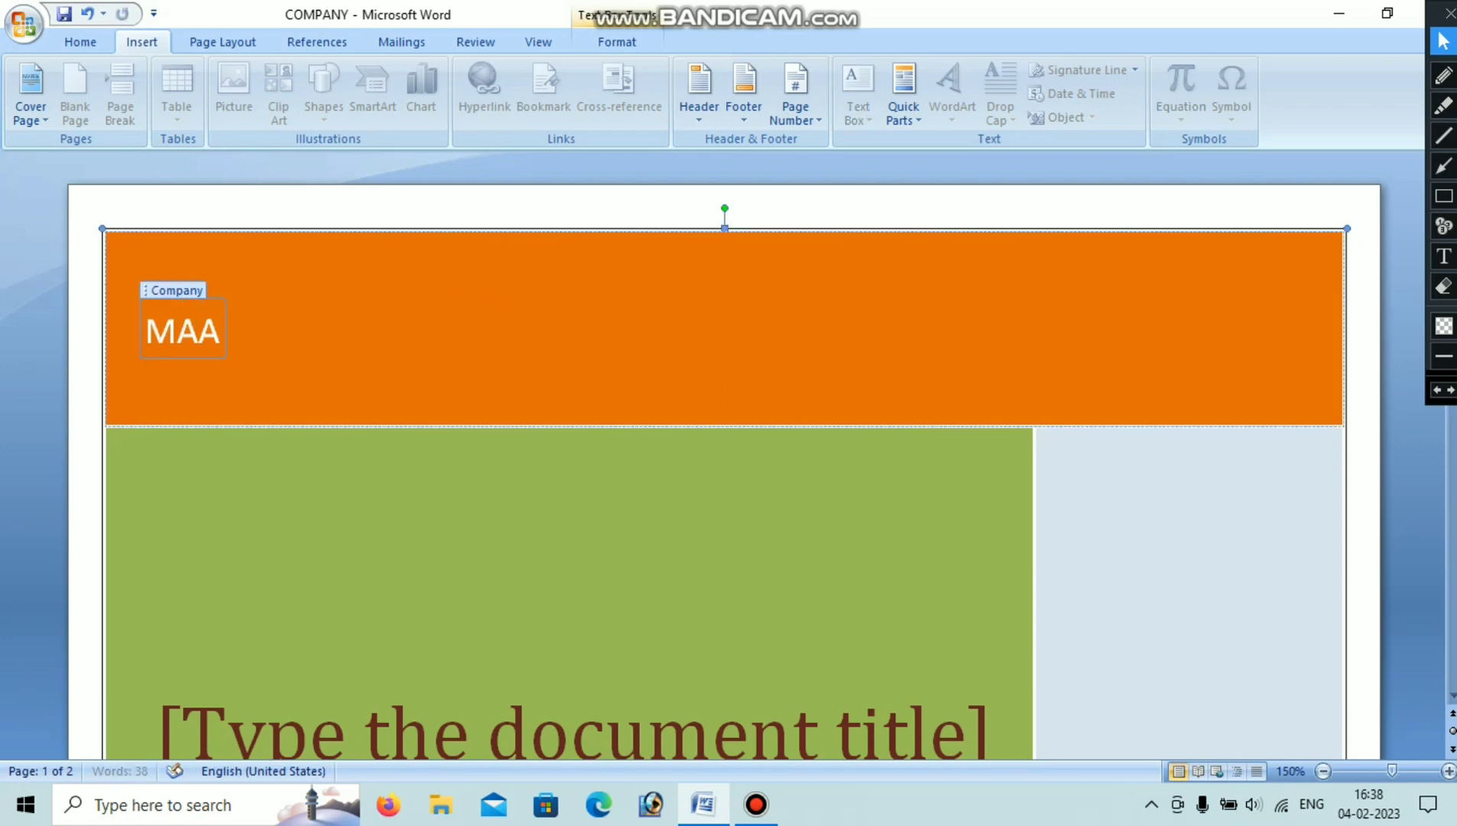
pyautogui.write(' SARASW')
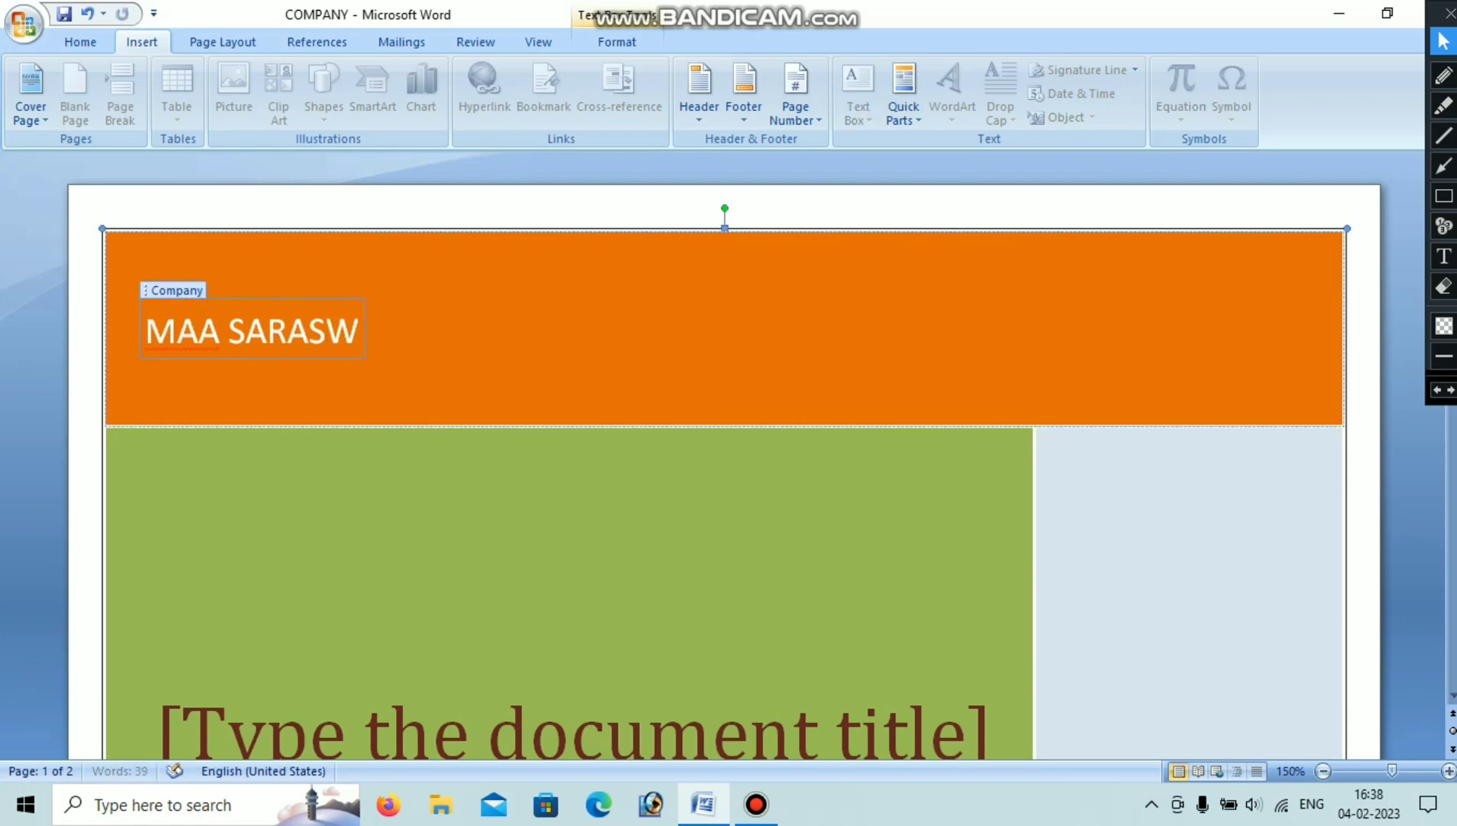
pyautogui.write('ATI TECHNICAL')
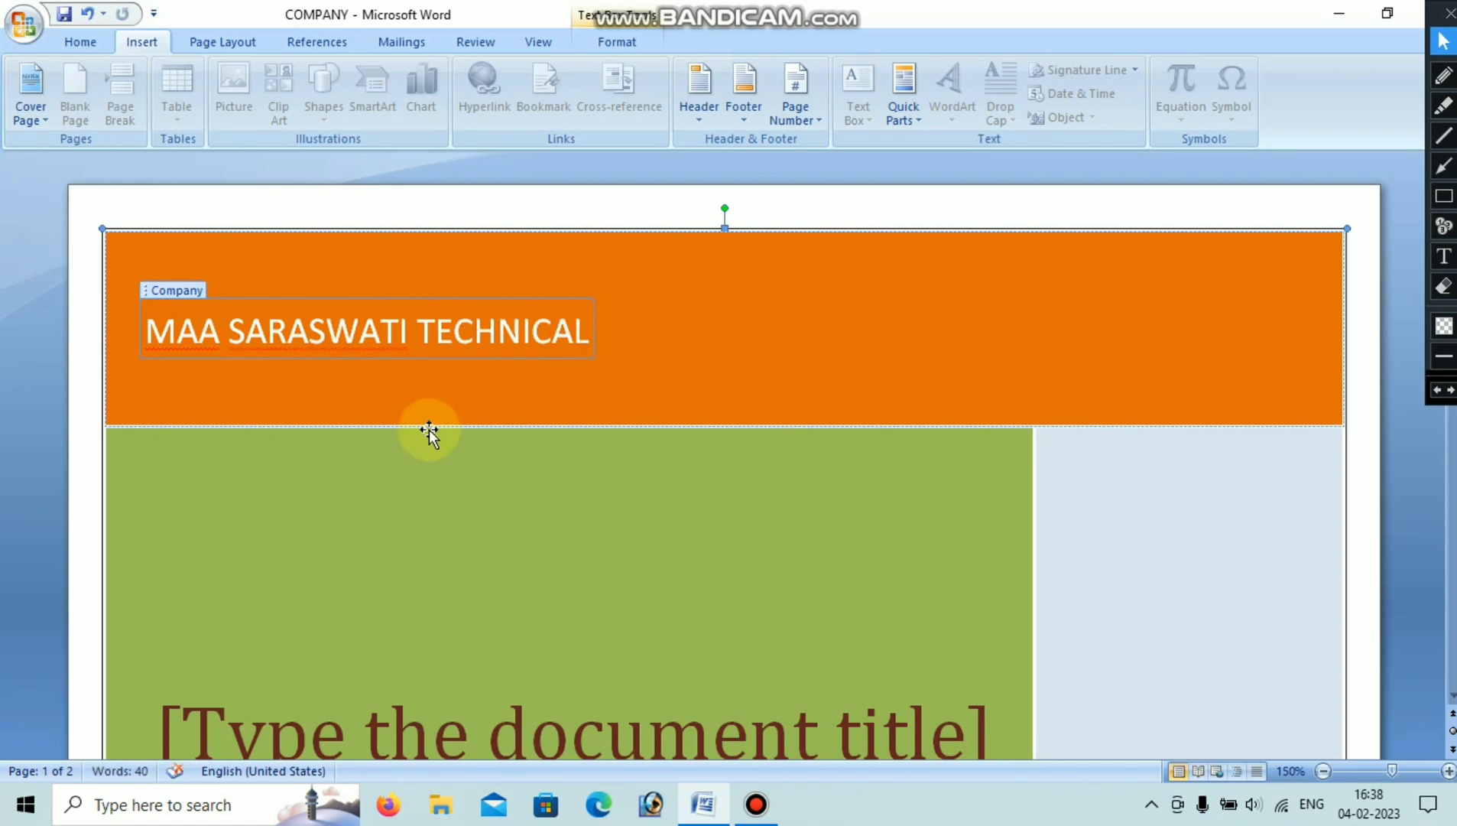
# Replace the cover page's document title placeholder with TIME TABLE.
pyautogui.scroll(-4, 426, 432)
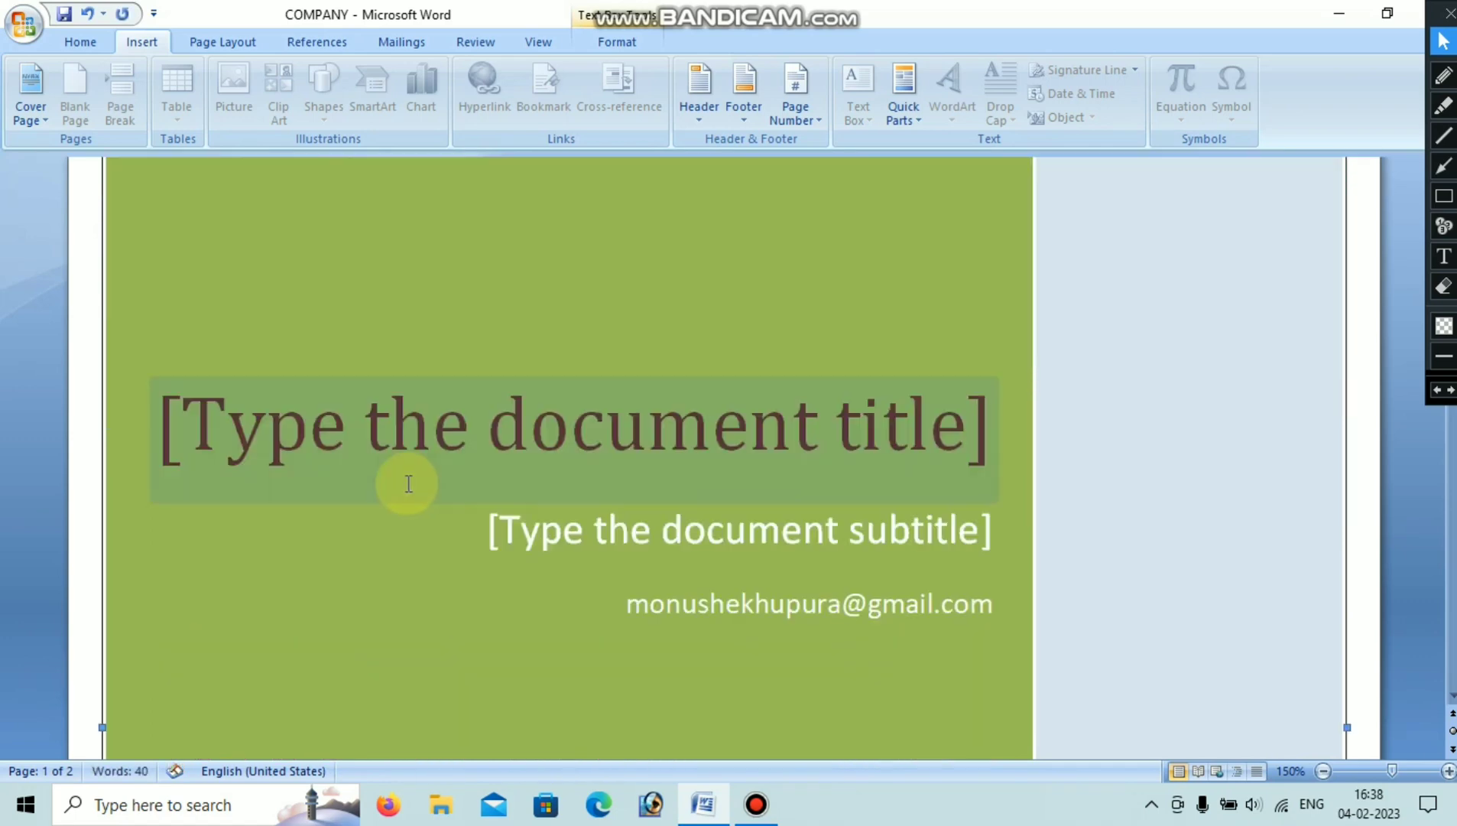
pyautogui.scroll(1, 381, 402)
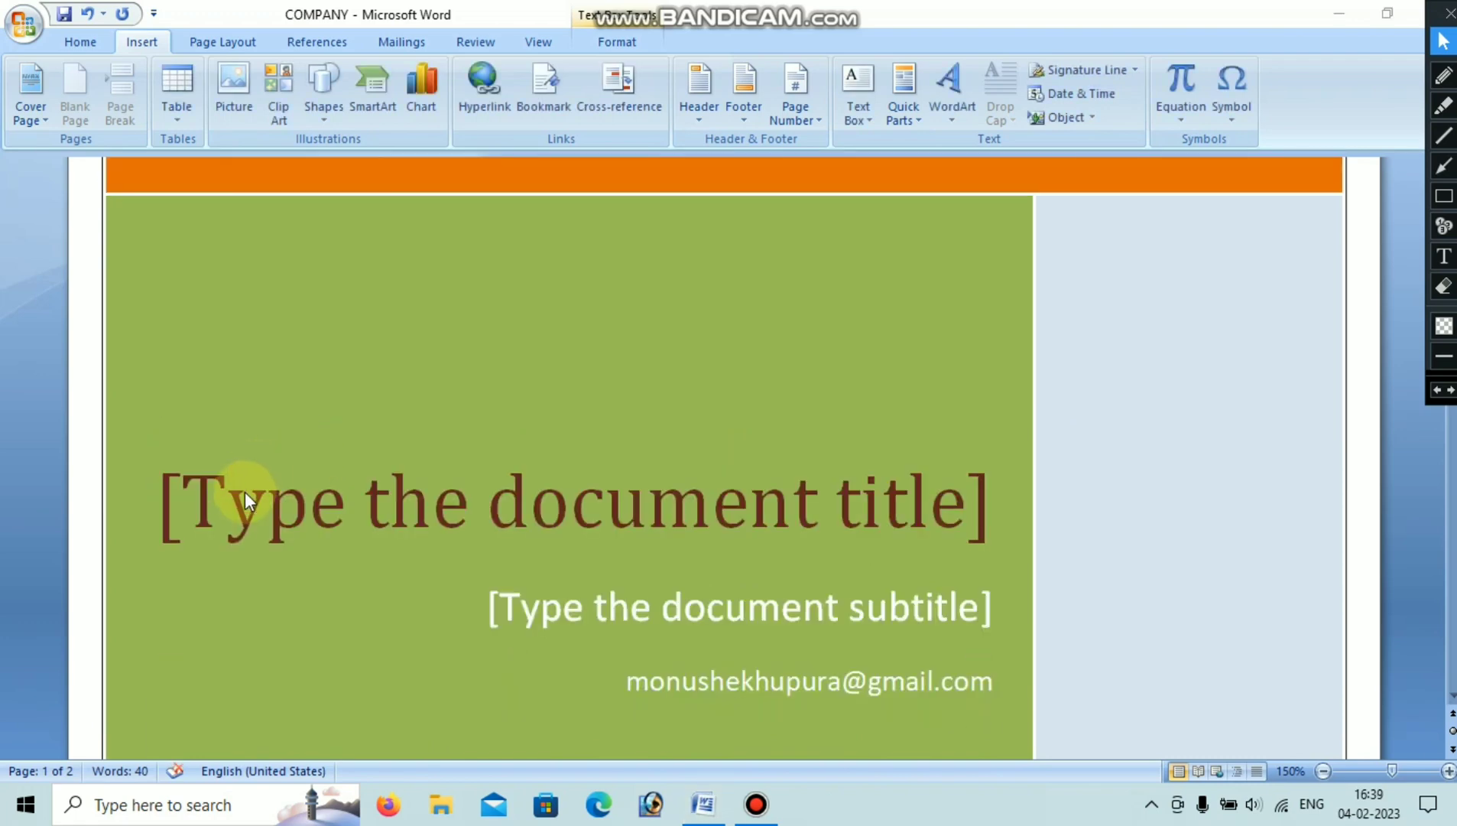
pyautogui.click(200, 495)
pyautogui.click(420, 500)
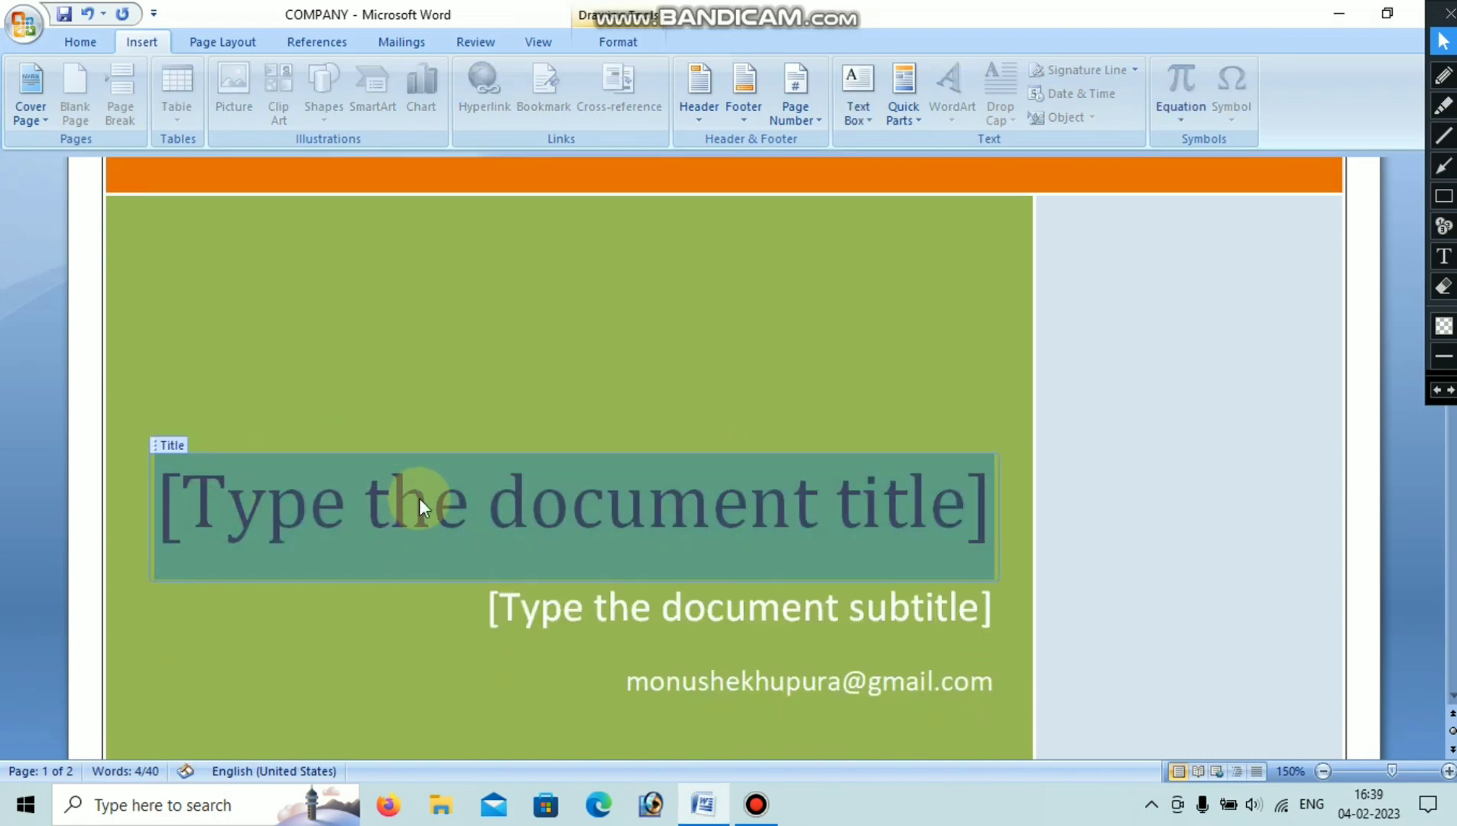
pyautogui.write('t')
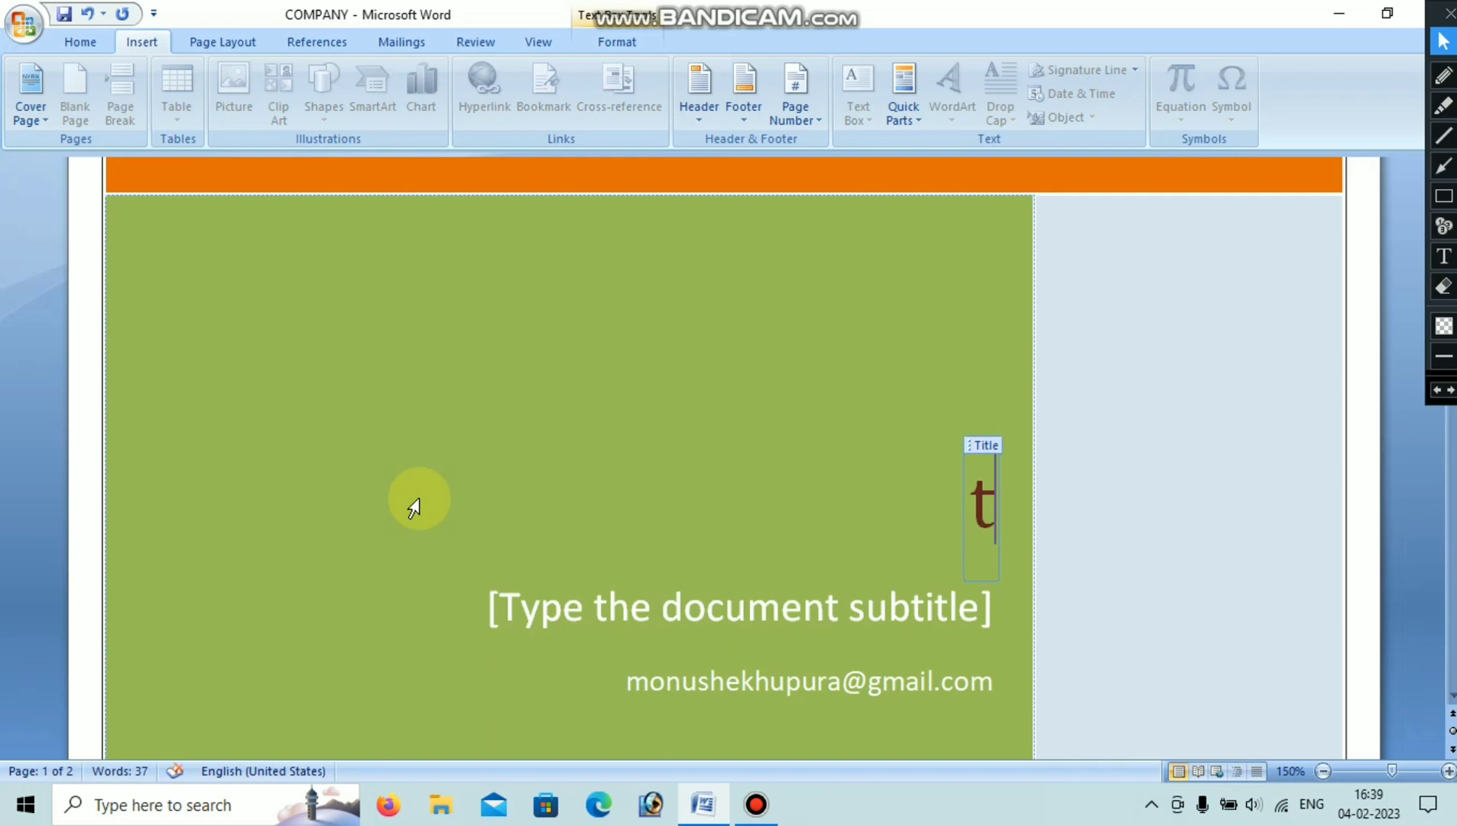
pyautogui.press('BackSpace')
pyautogui.write('TI')
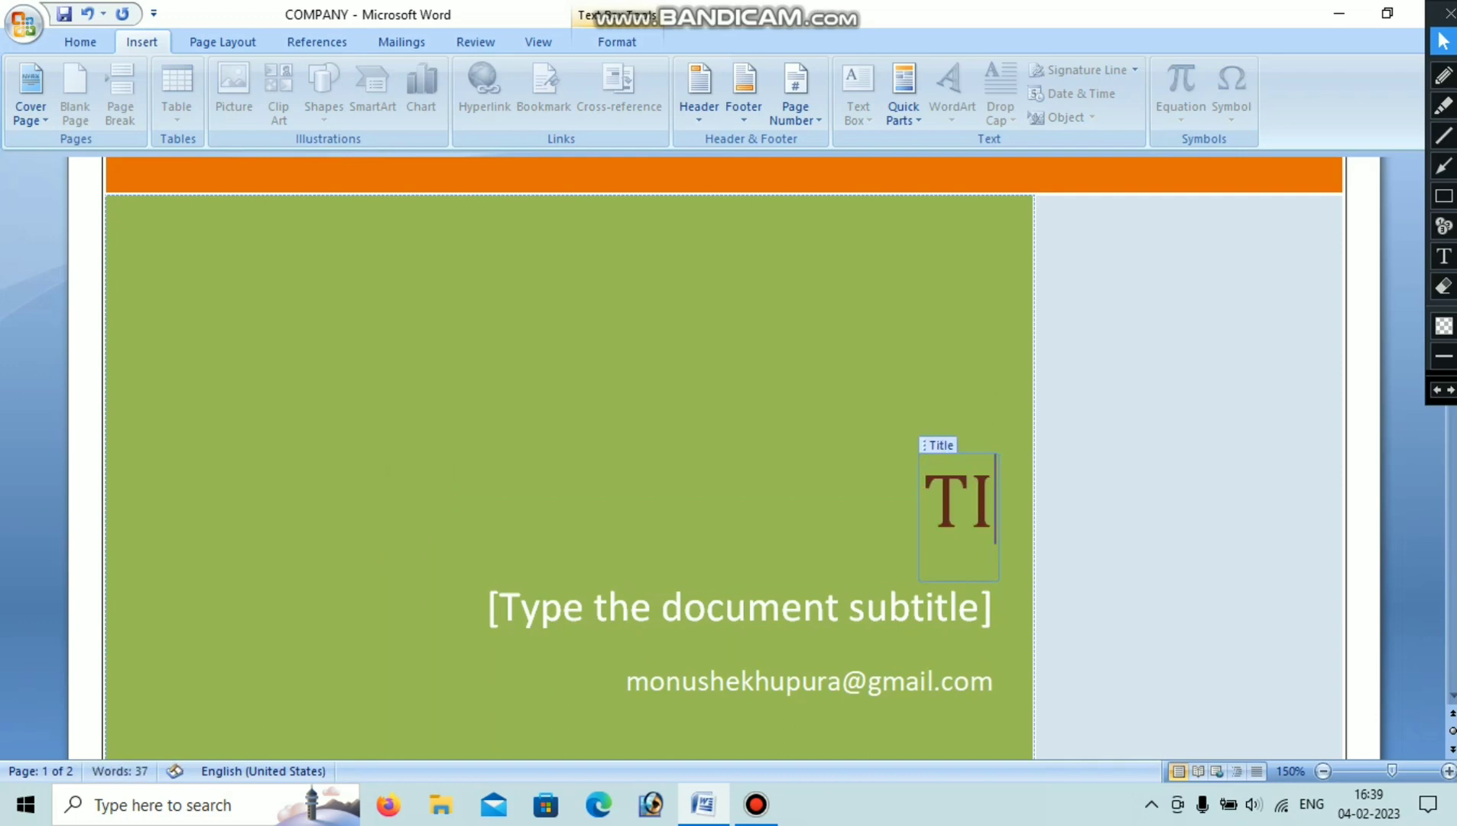
pyautogui.write('MAE')
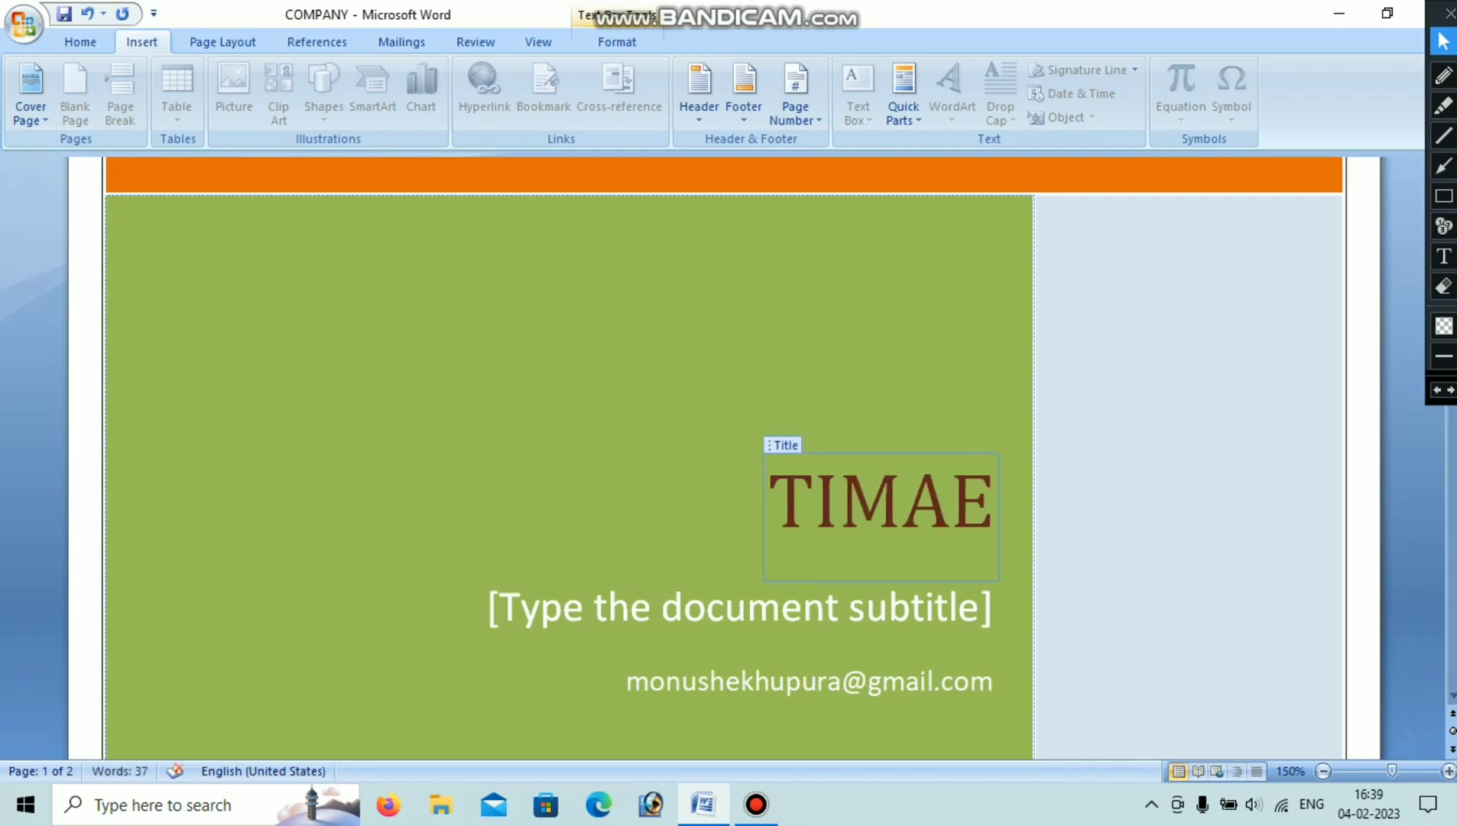
pyautogui.press('BackSpace')
pyautogui.press('BackSpace')
pyautogui.press('BackSpace')
pyautogui.write('ME')
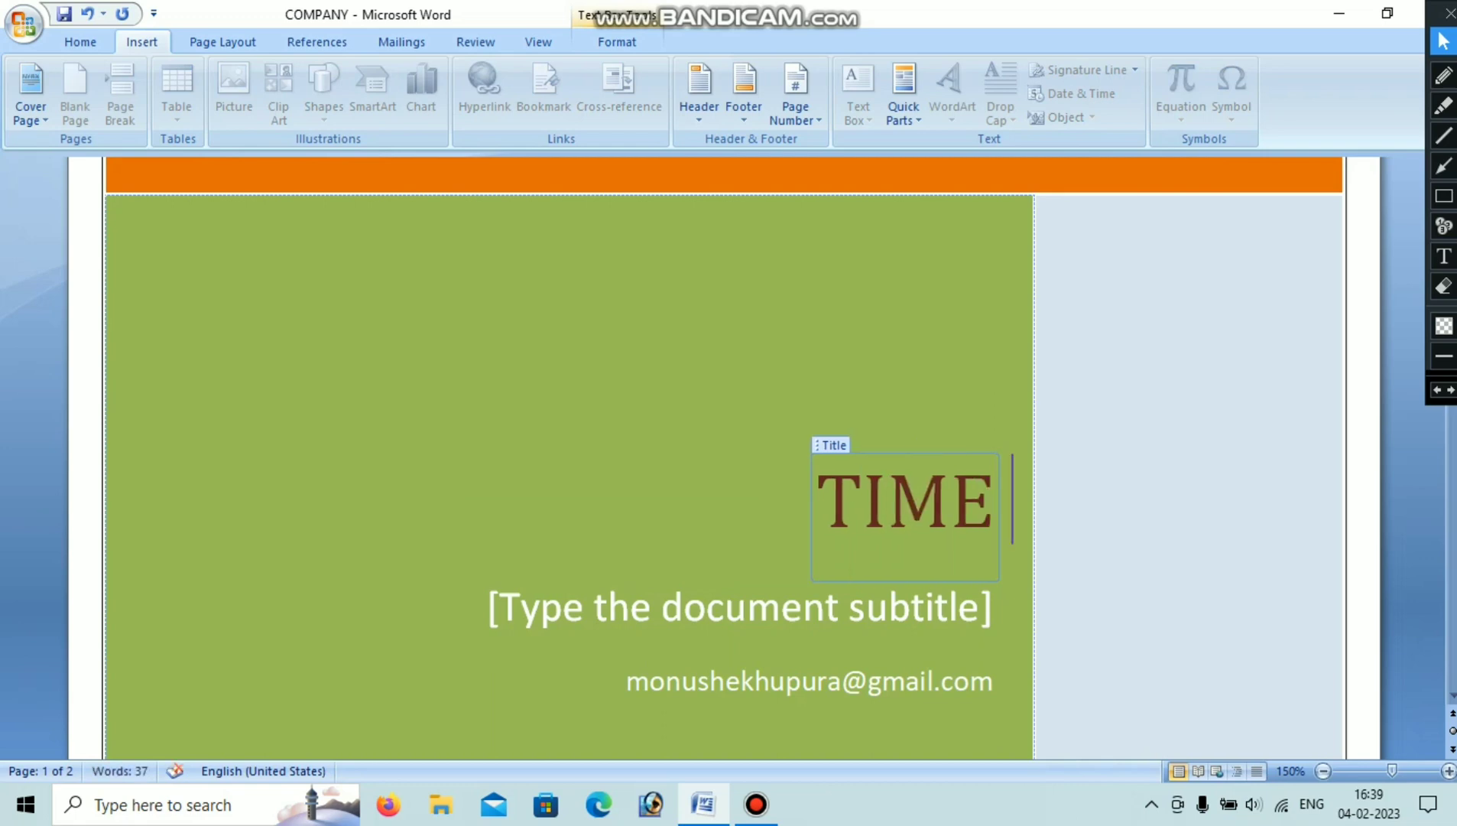
pyautogui.write(' TABL')
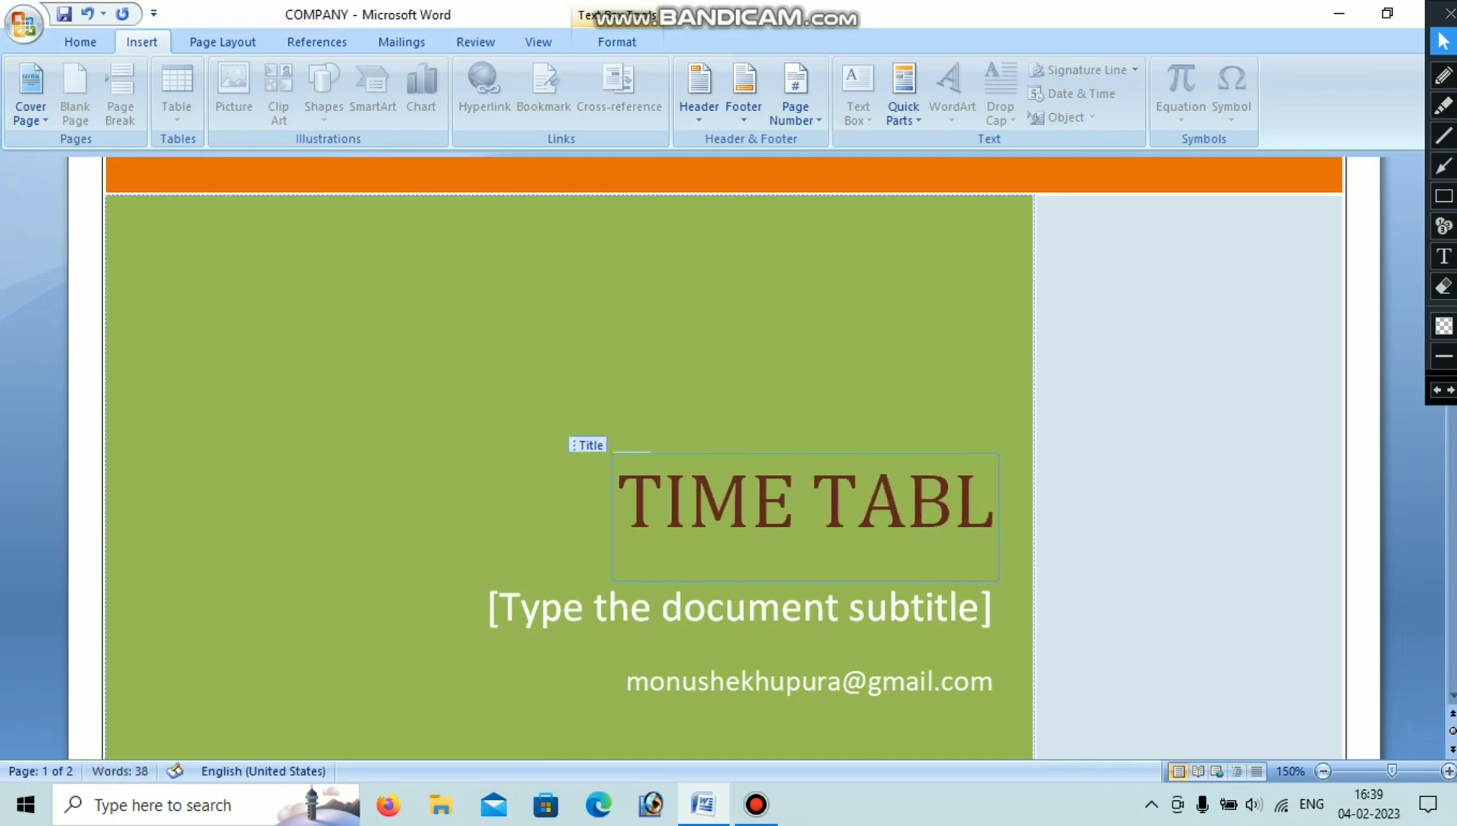
pyautogui.write('E')
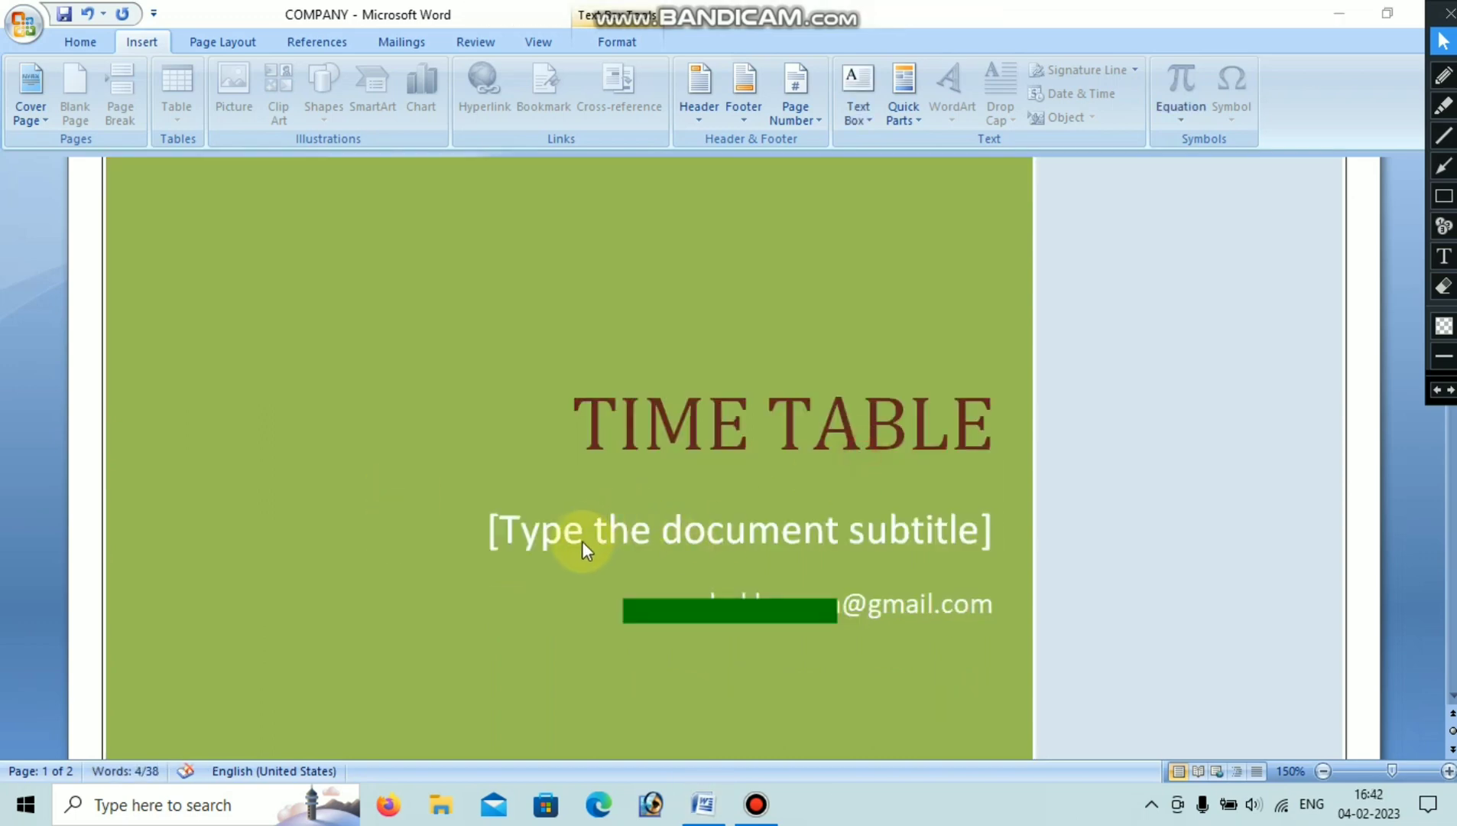
# Replace the document subtitle placeholder beneath the title with COMPANY FOR ACITIVITY.
pyautogui.click(582, 541)
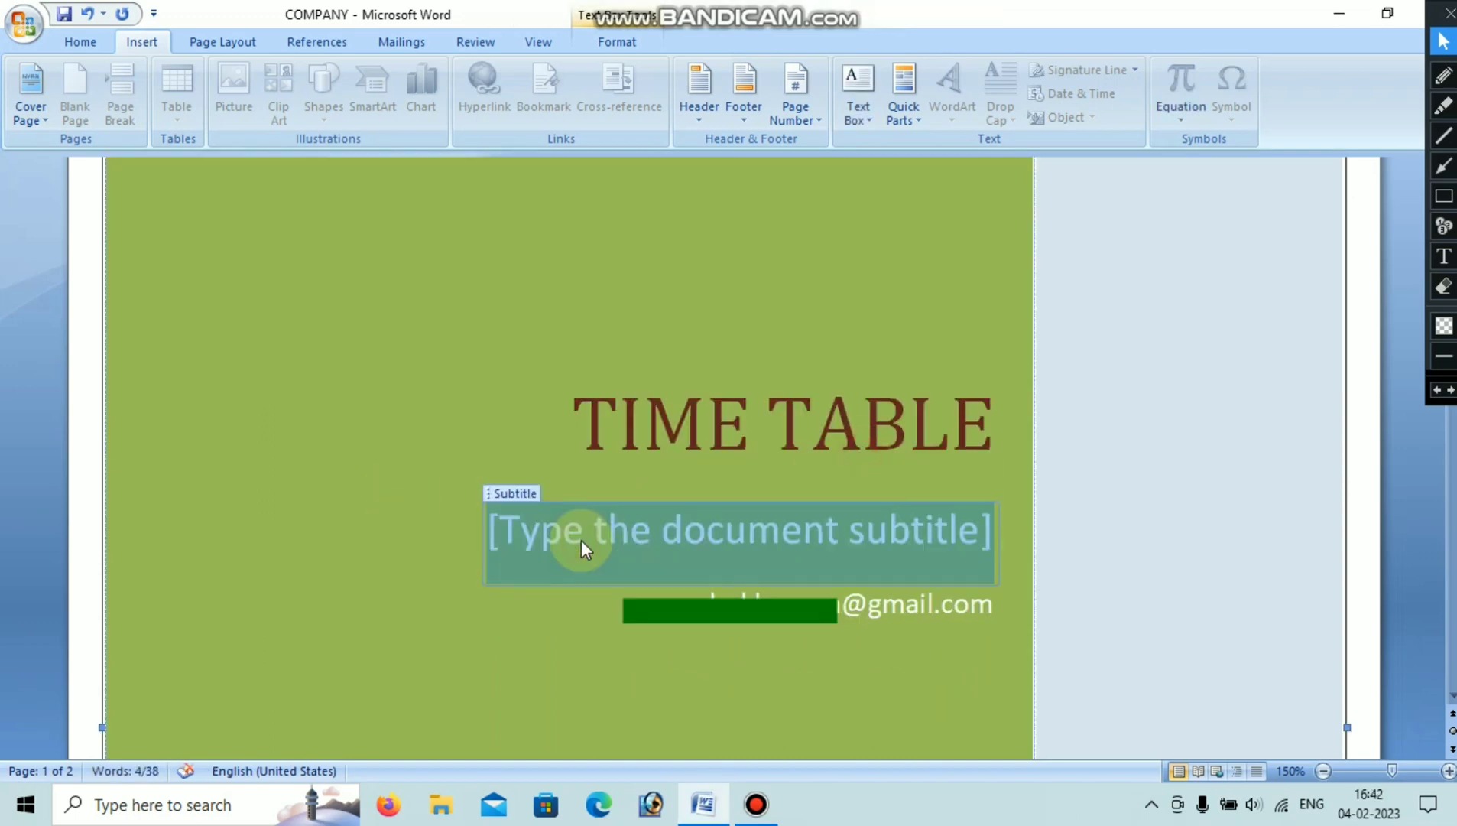
pyautogui.write('C')
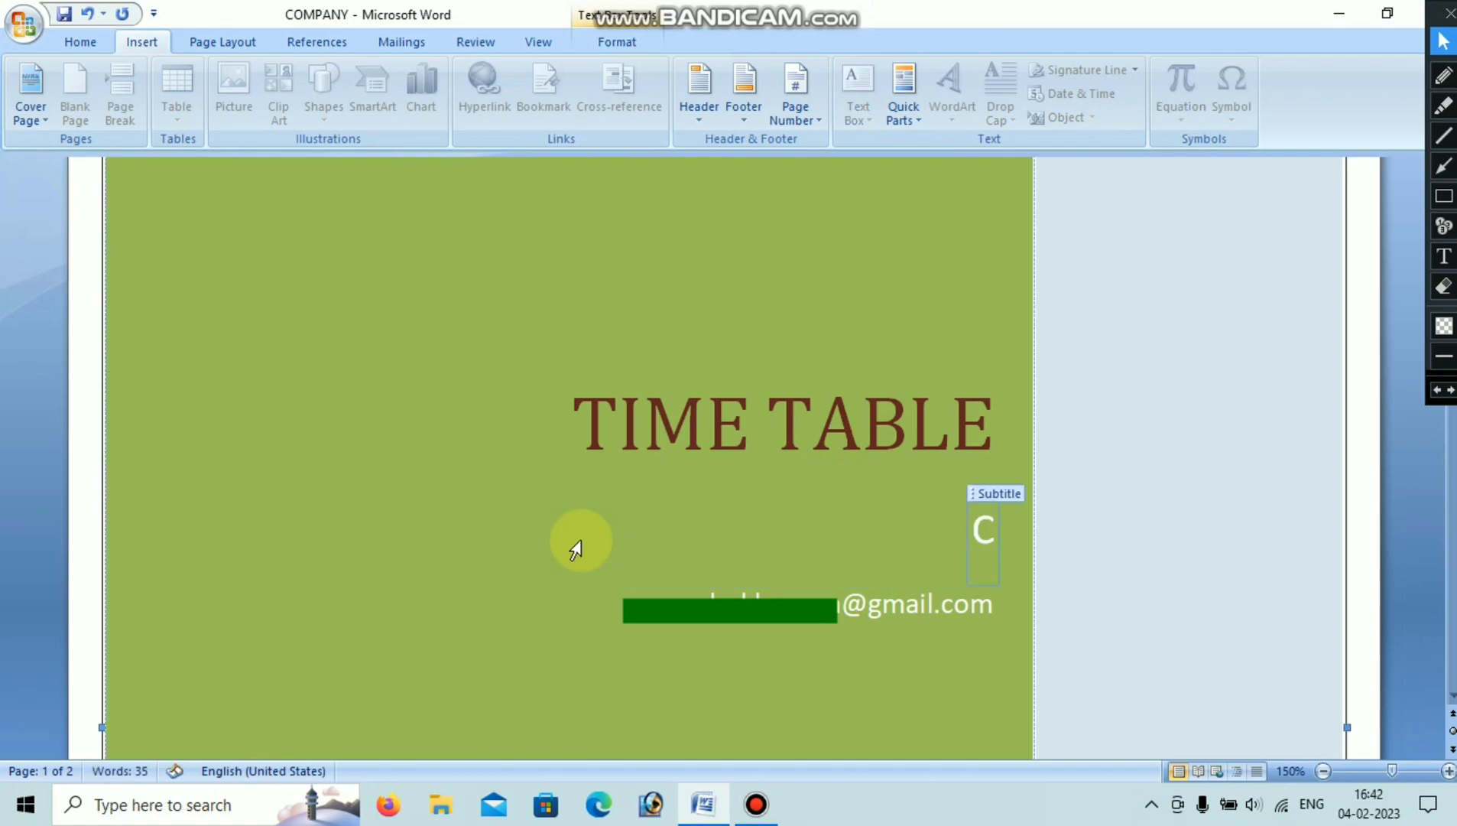
pyautogui.write('OMPA')
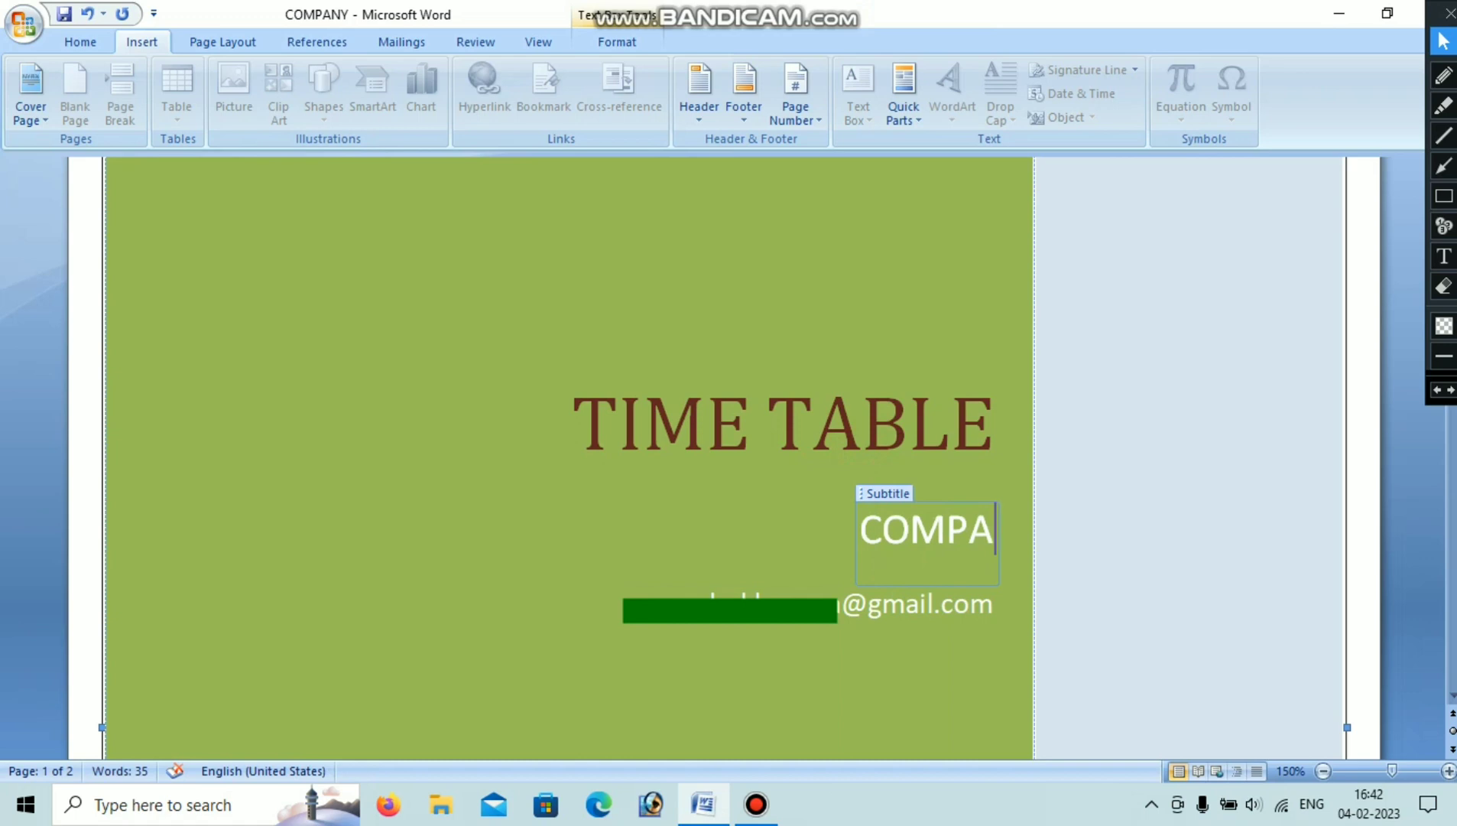
pyautogui.write('NY')
pyautogui.scroll(-1, 975, 446)
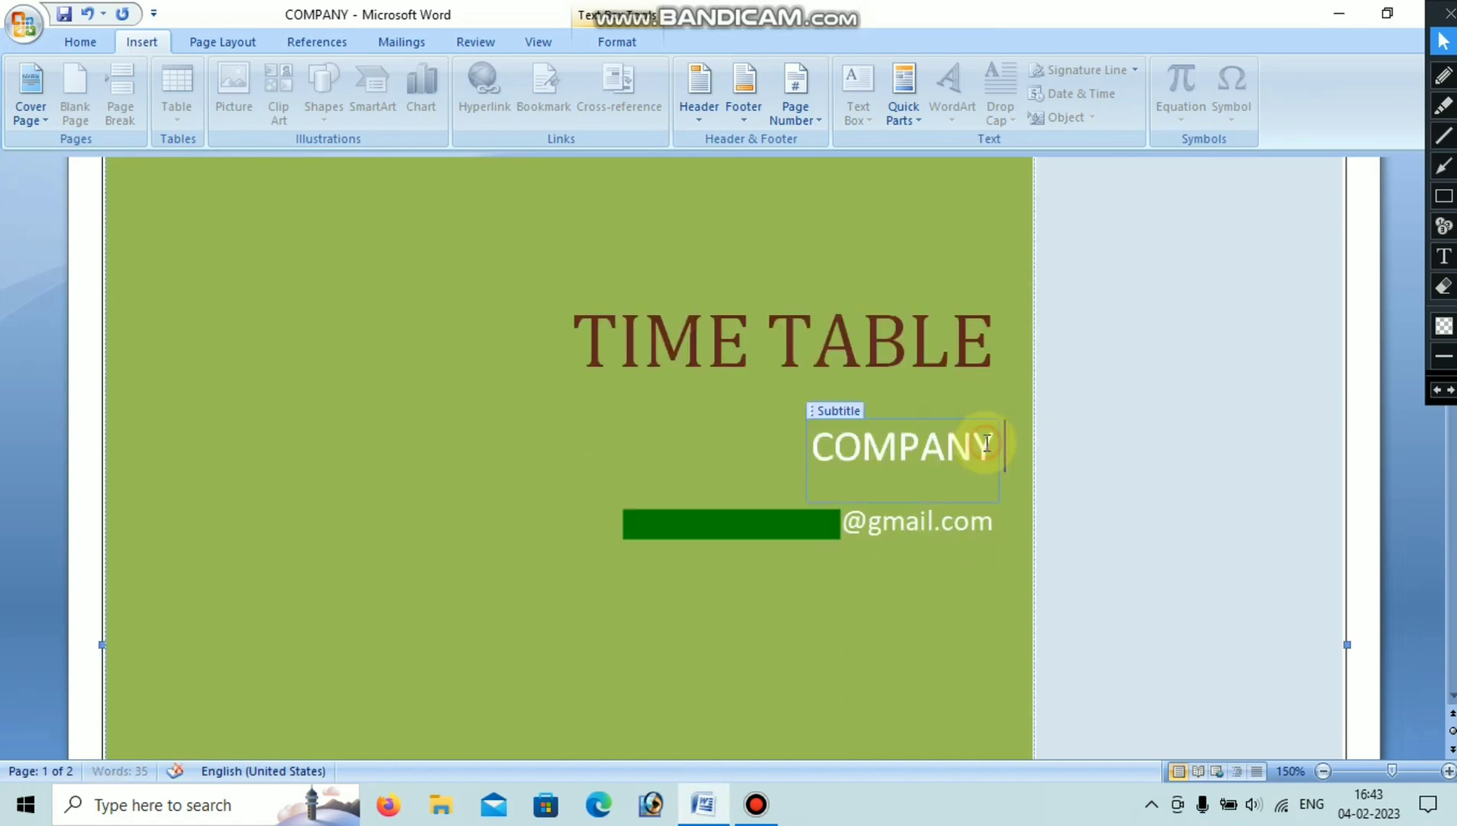
pyautogui.write('FOR')
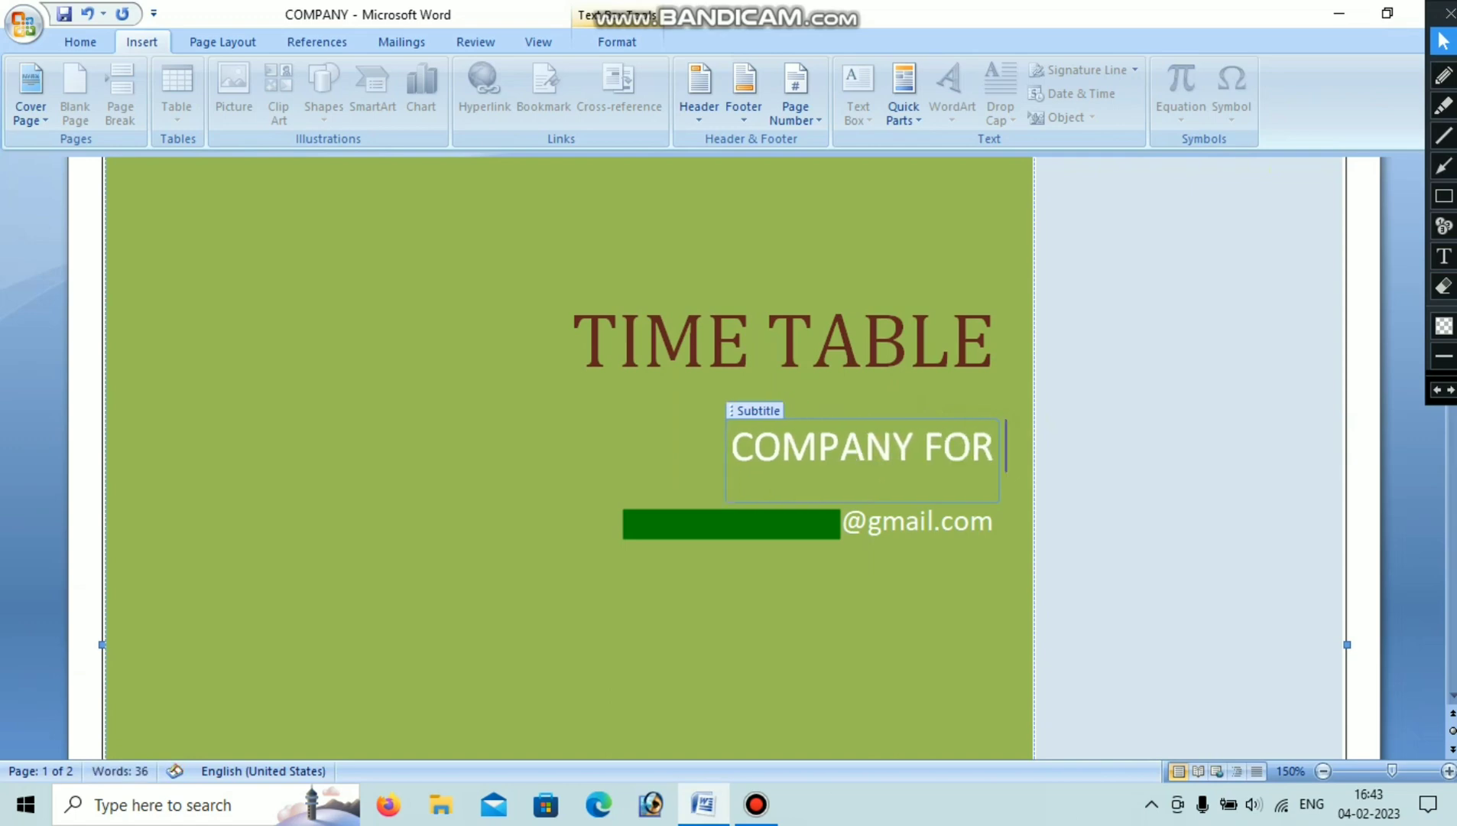
pyautogui.write(' ACI')
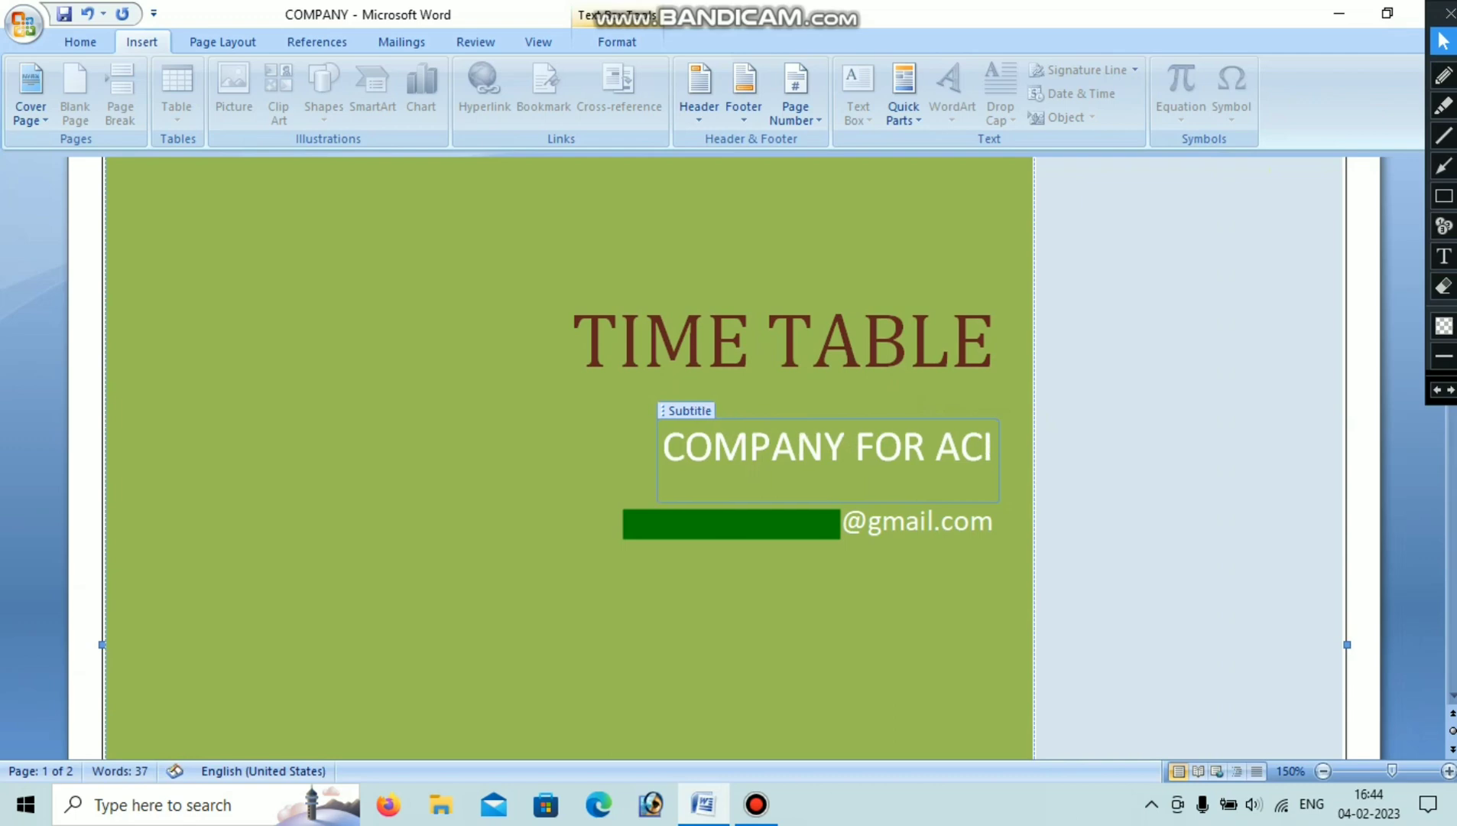
pyautogui.write('TIV')
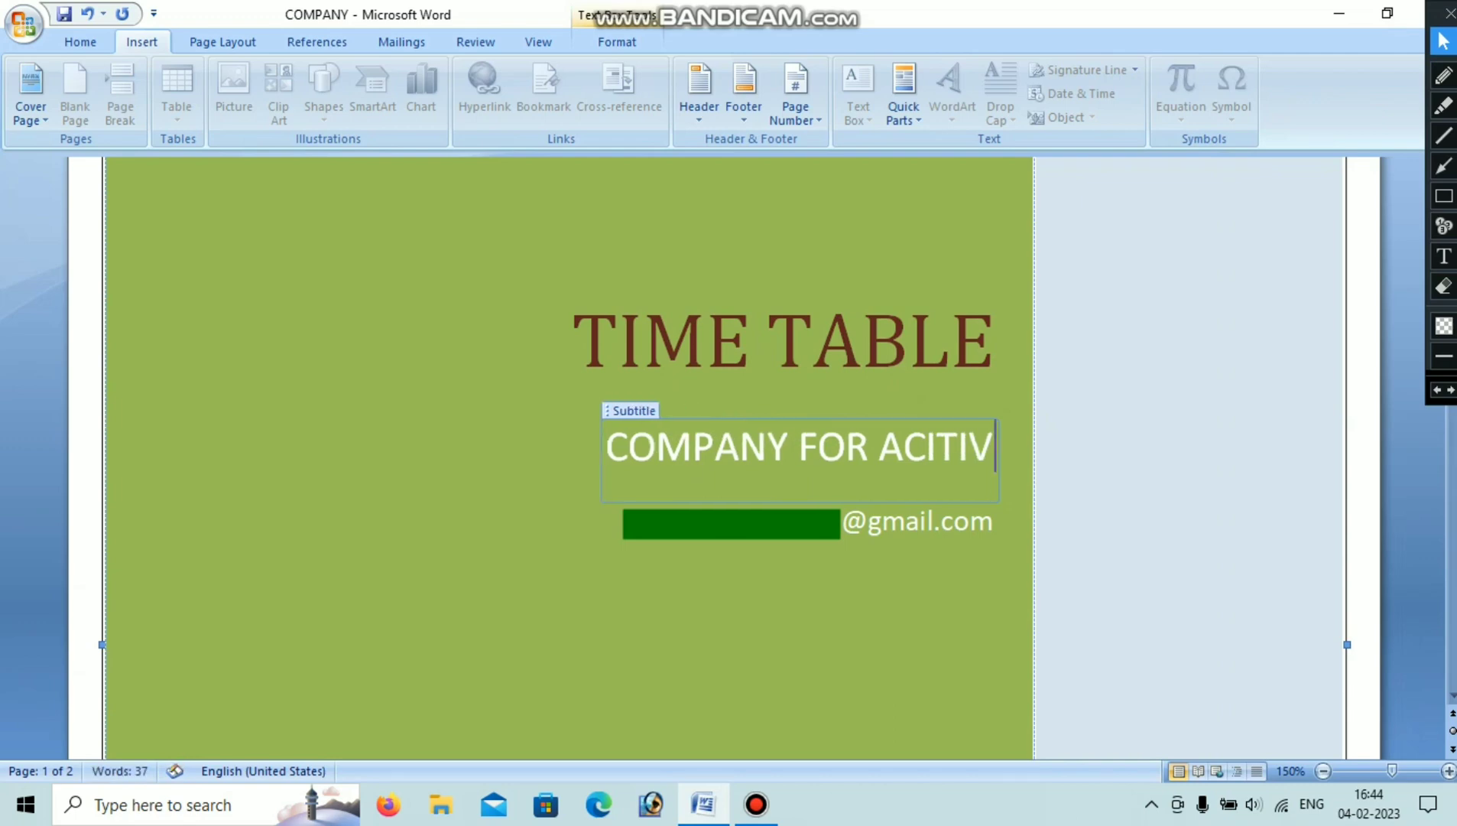
pyautogui.write('ITY')
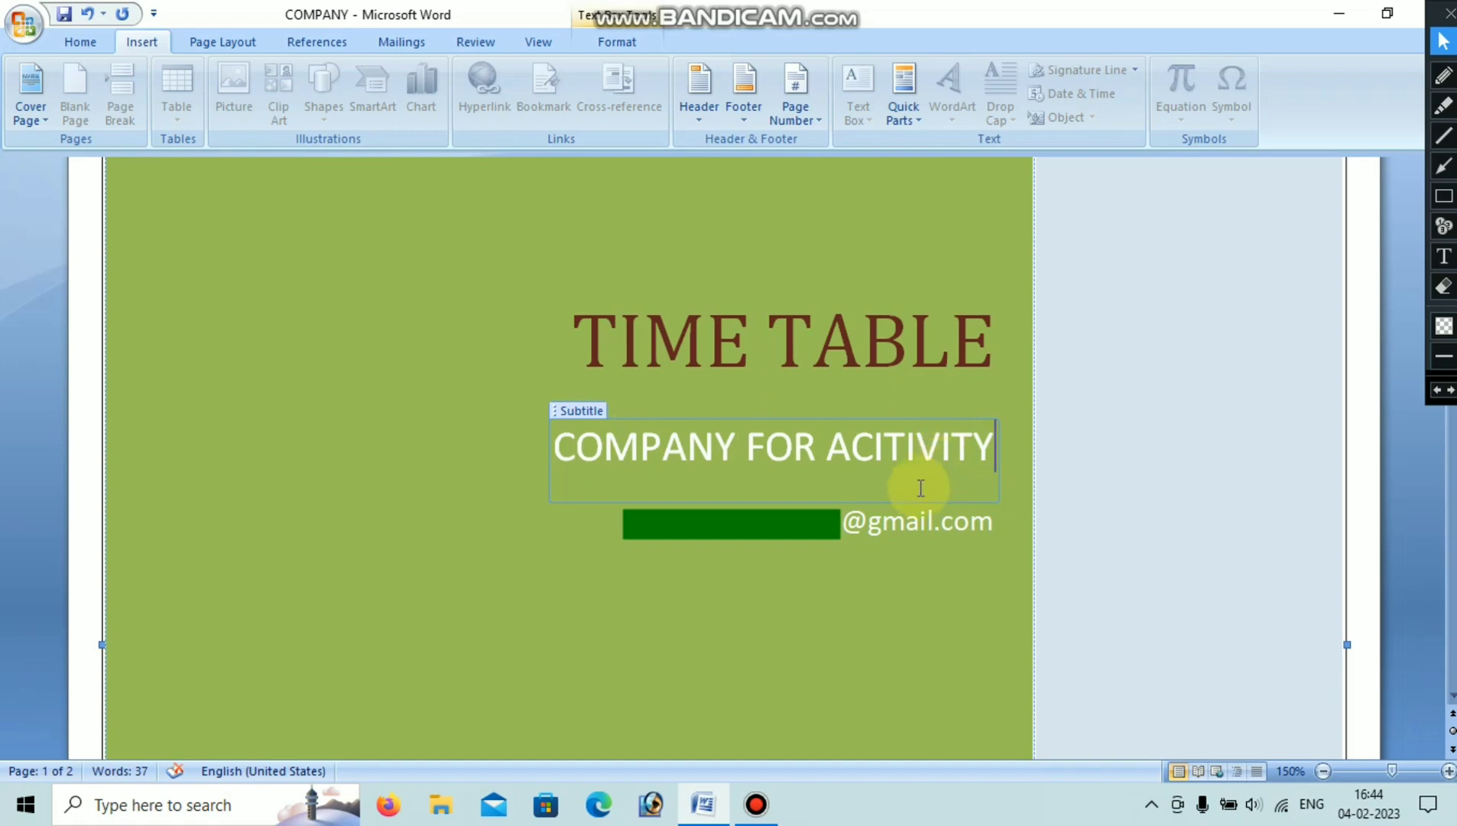
# Set the cover page's year to 2023 by picking a February 2023 date from its calendar.
pyautogui.scroll(-5, 994, 383)
pyautogui.click(1057, 245)
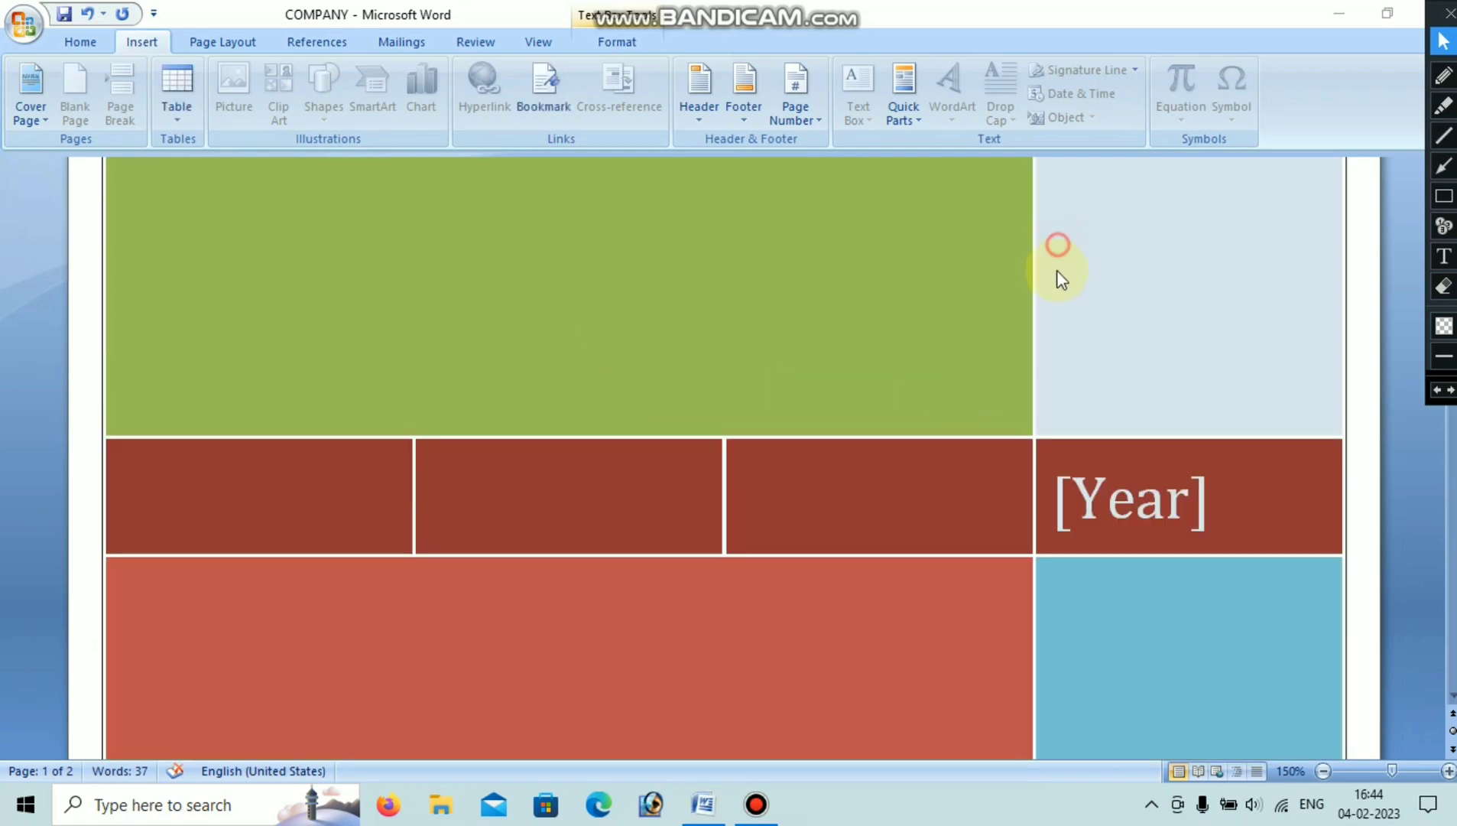
pyautogui.click(1077, 504)
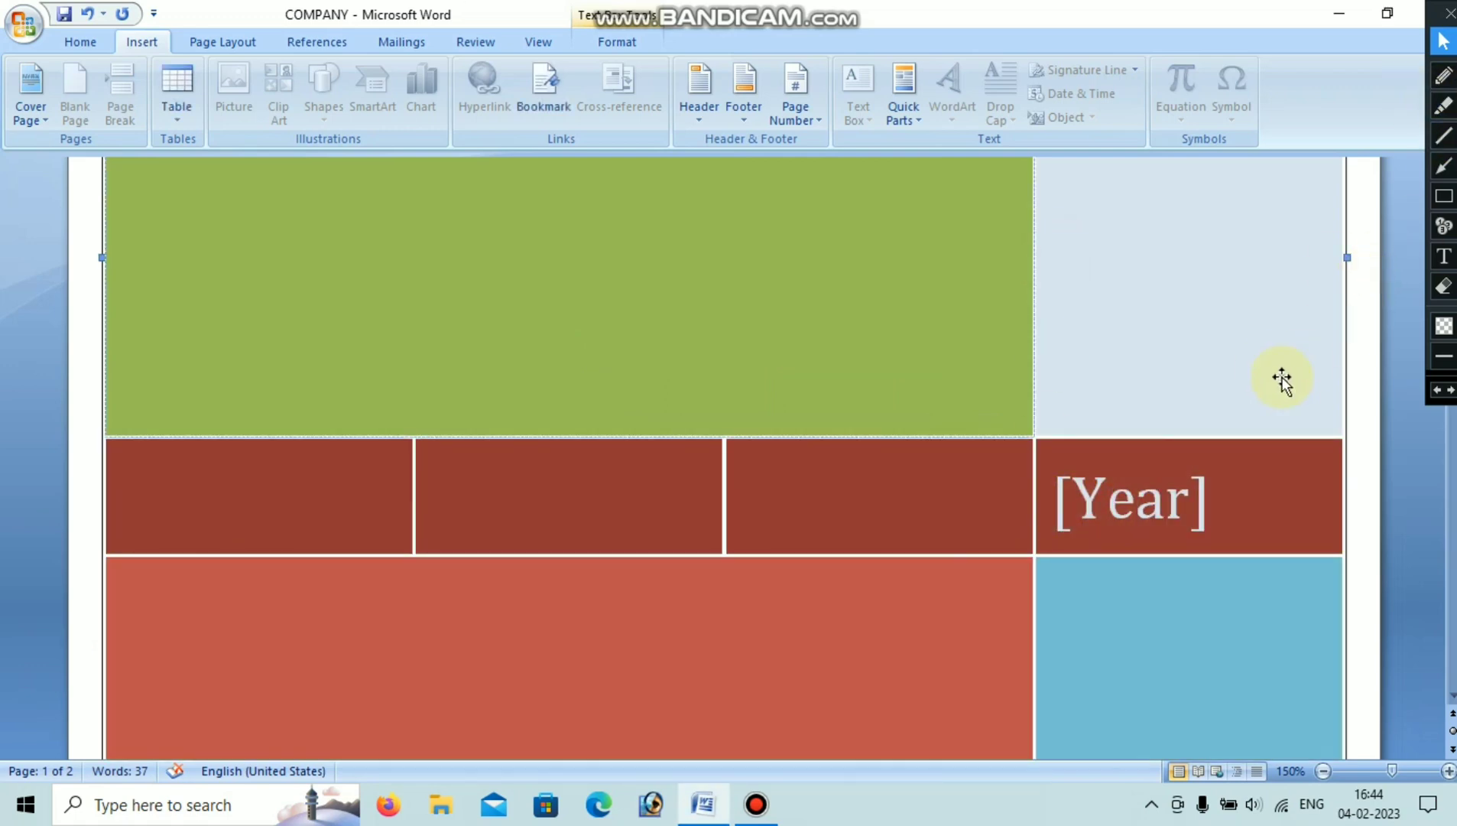
pyautogui.click(1201, 504)
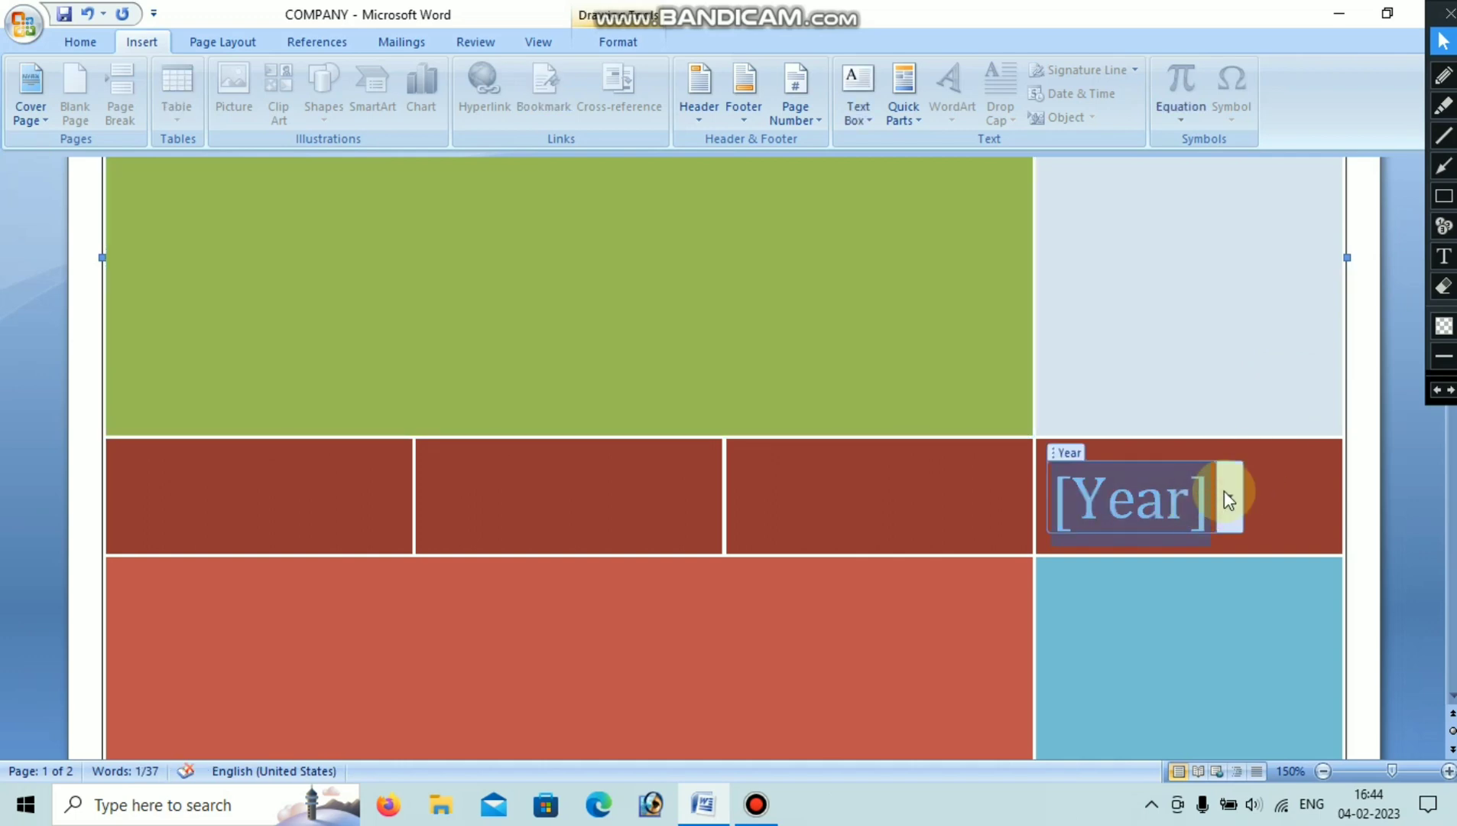
pyautogui.click(1231, 497)
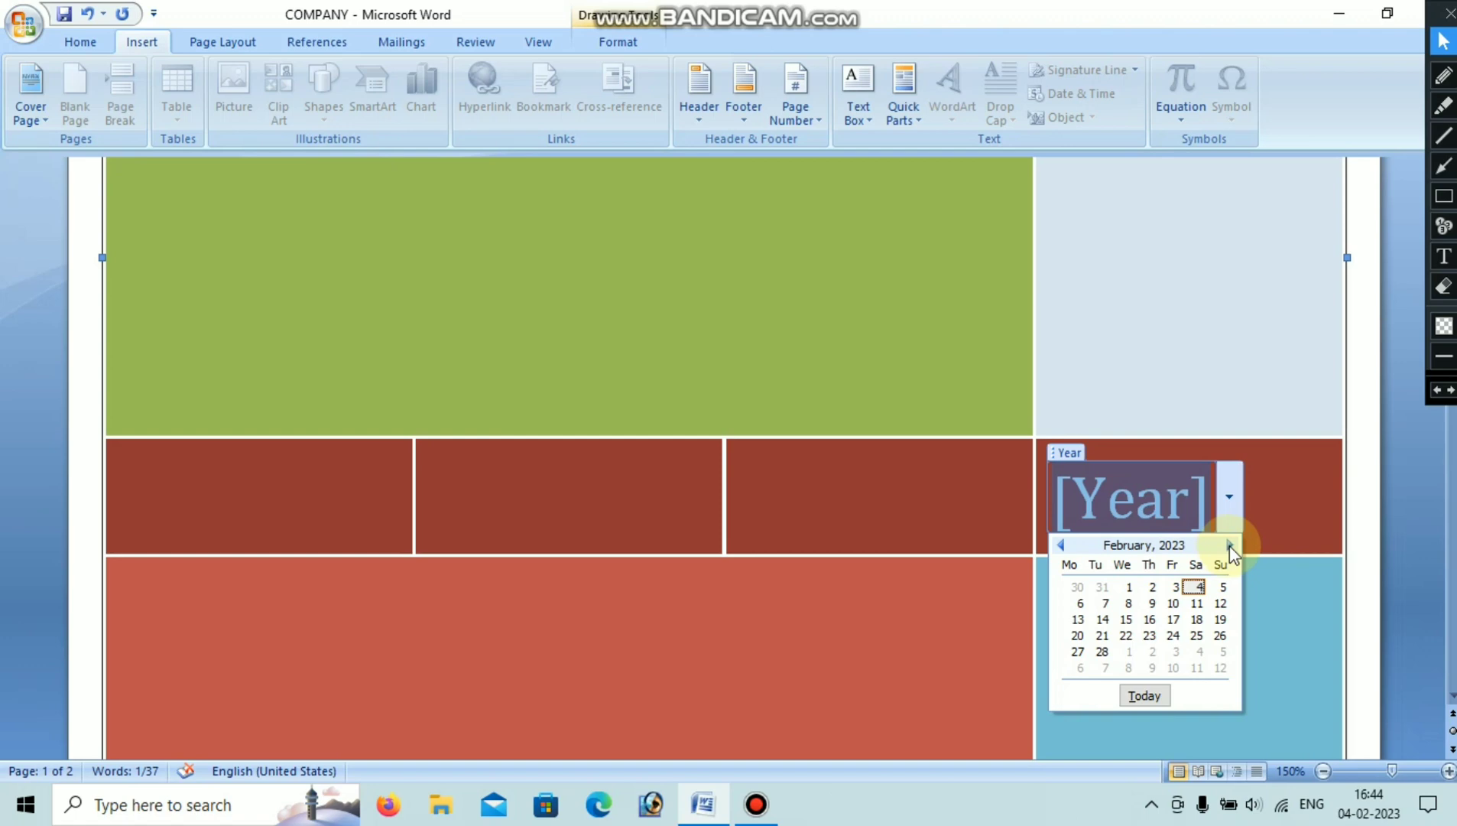
pyautogui.click(1185, 597)
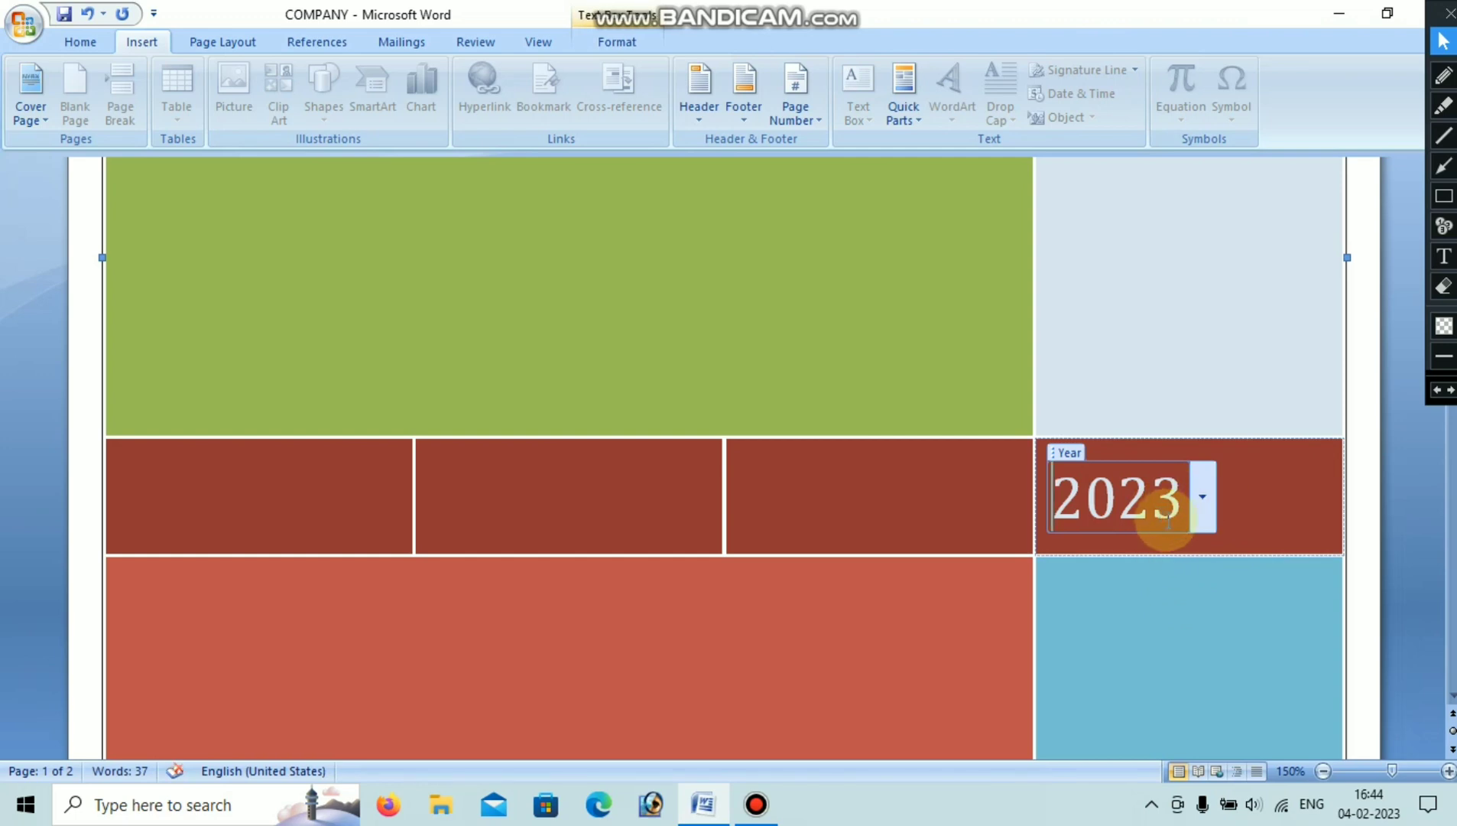
# Fill in the cover page's address field with VILLAGE, POST, THE, DIST, STATE, PIN, MOBILE NO.
pyautogui.scroll(-5, 1091, 598)
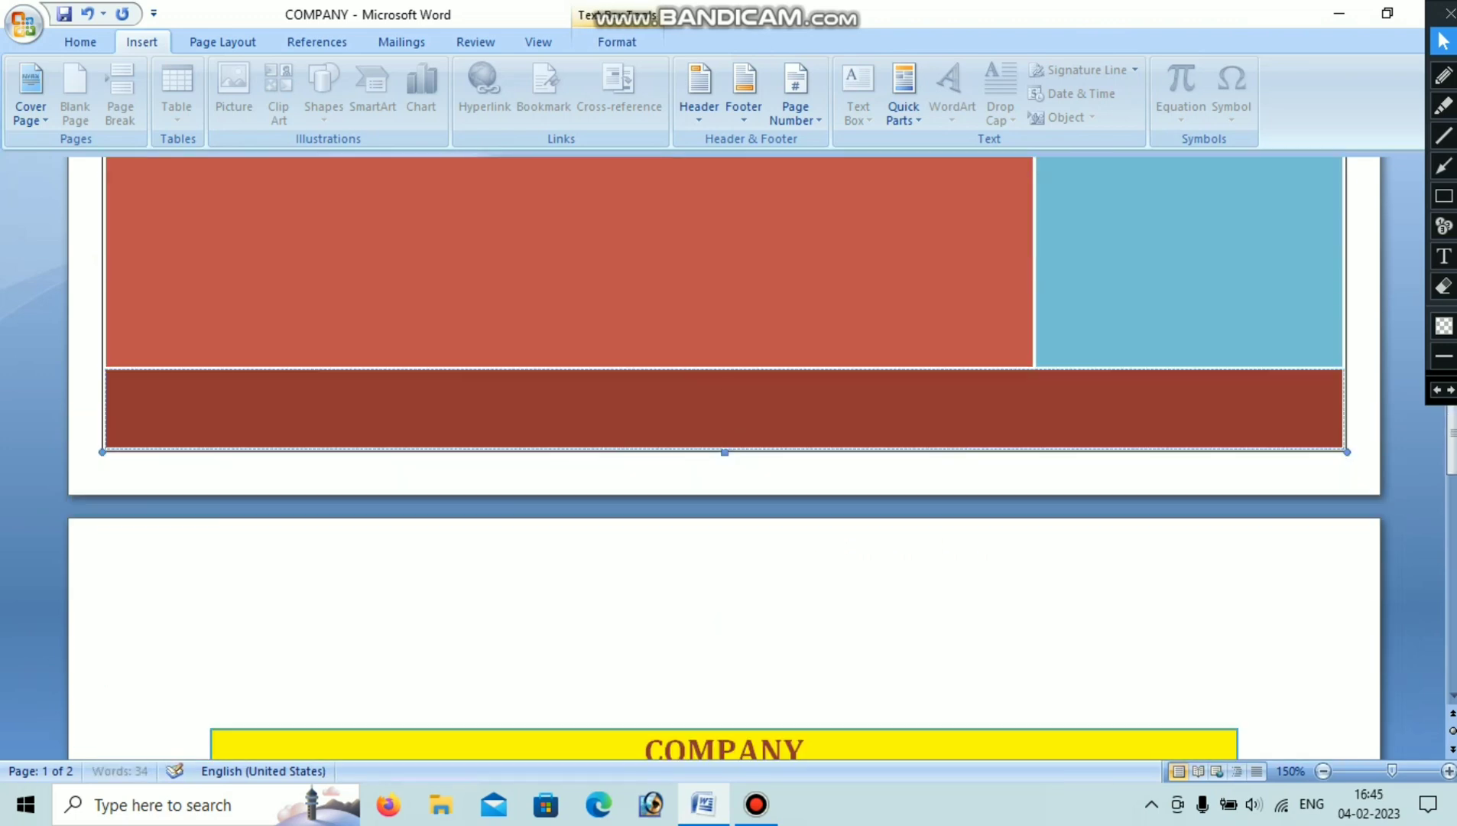
pyautogui.write('VILLAGE')
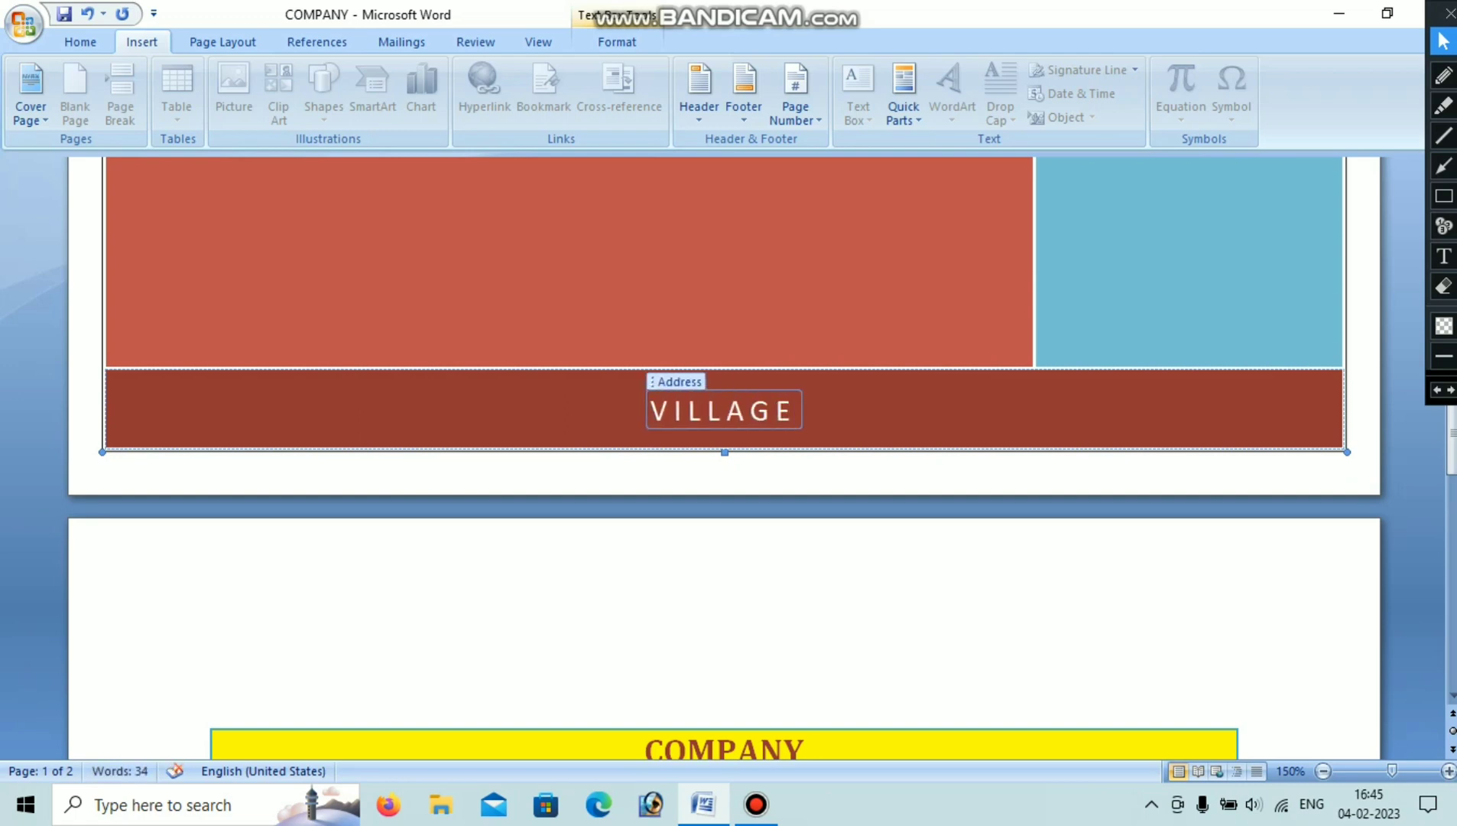
pyautogui.write(', ')
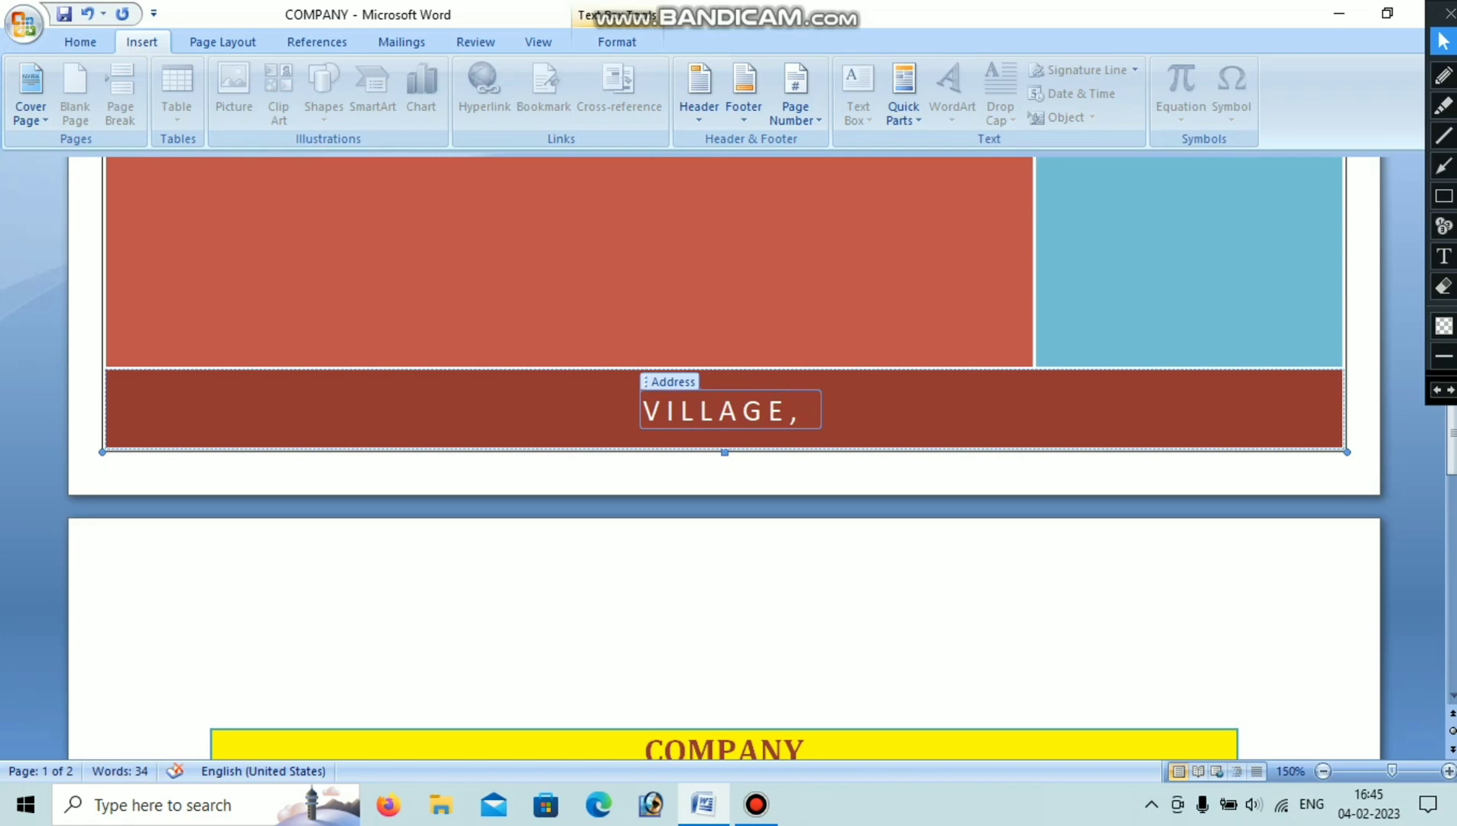
pyautogui.write('POST')
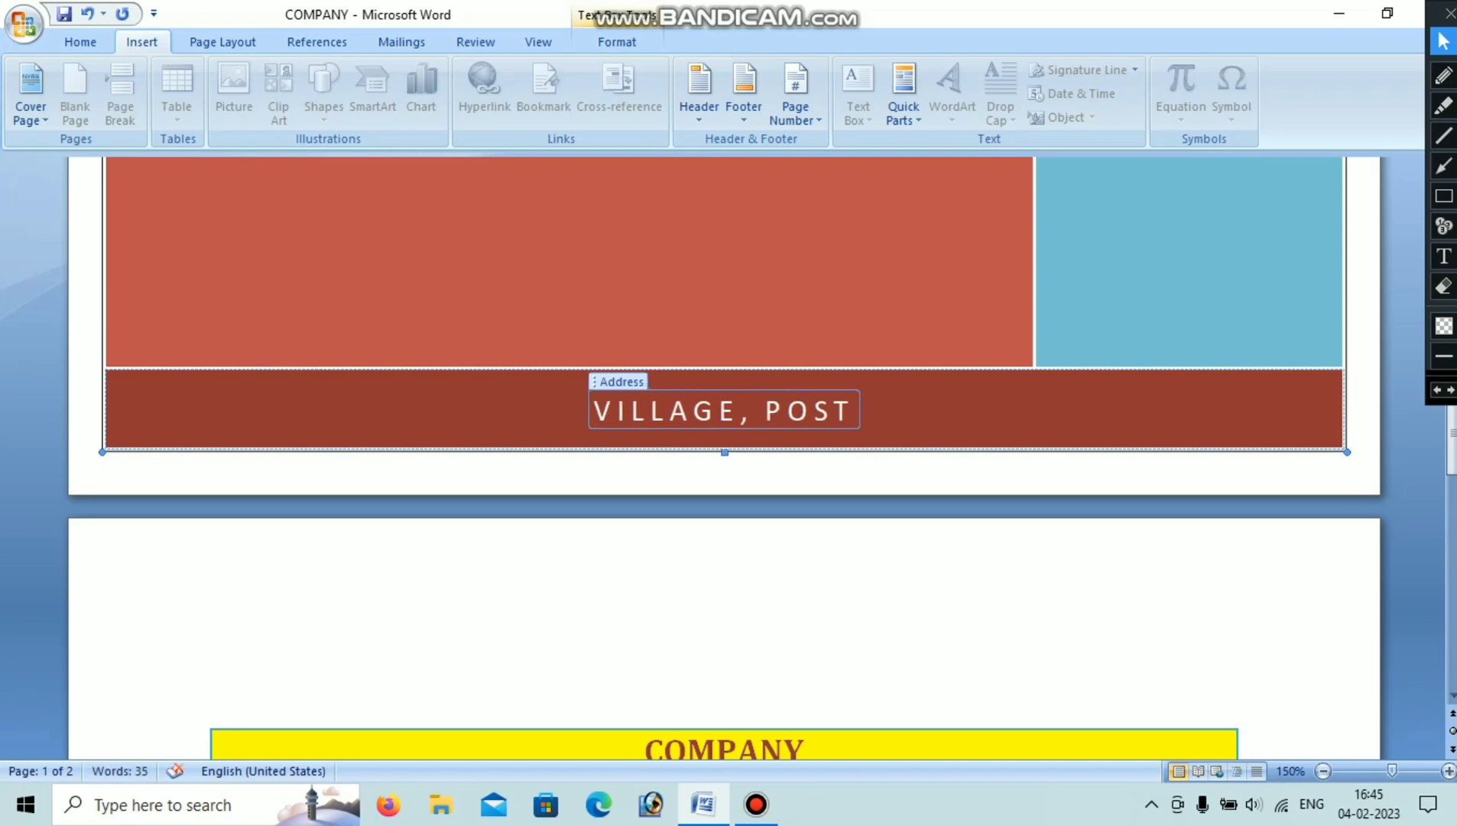
pyautogui.write(', ')
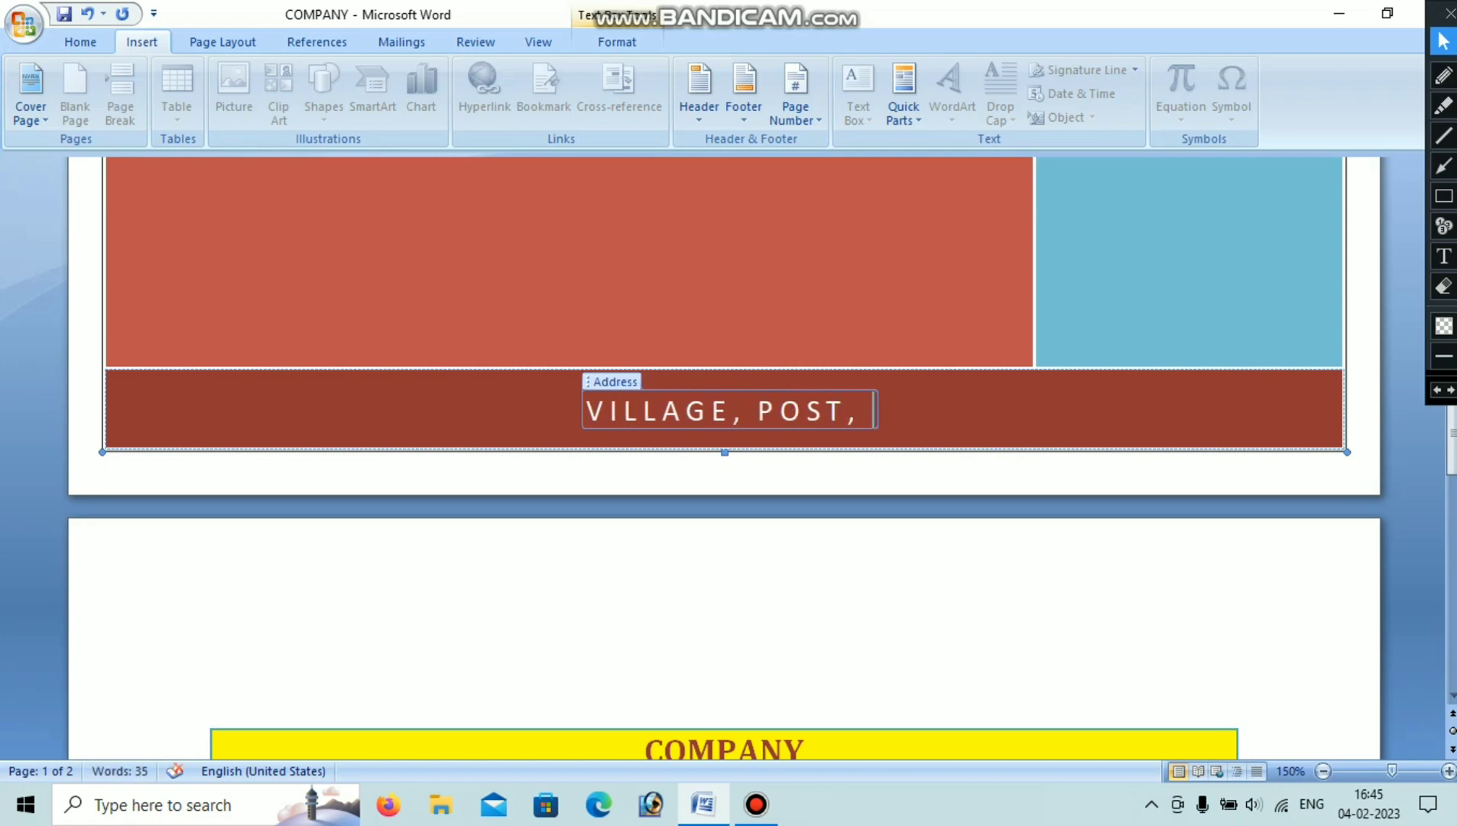
pyautogui.write('TEH')
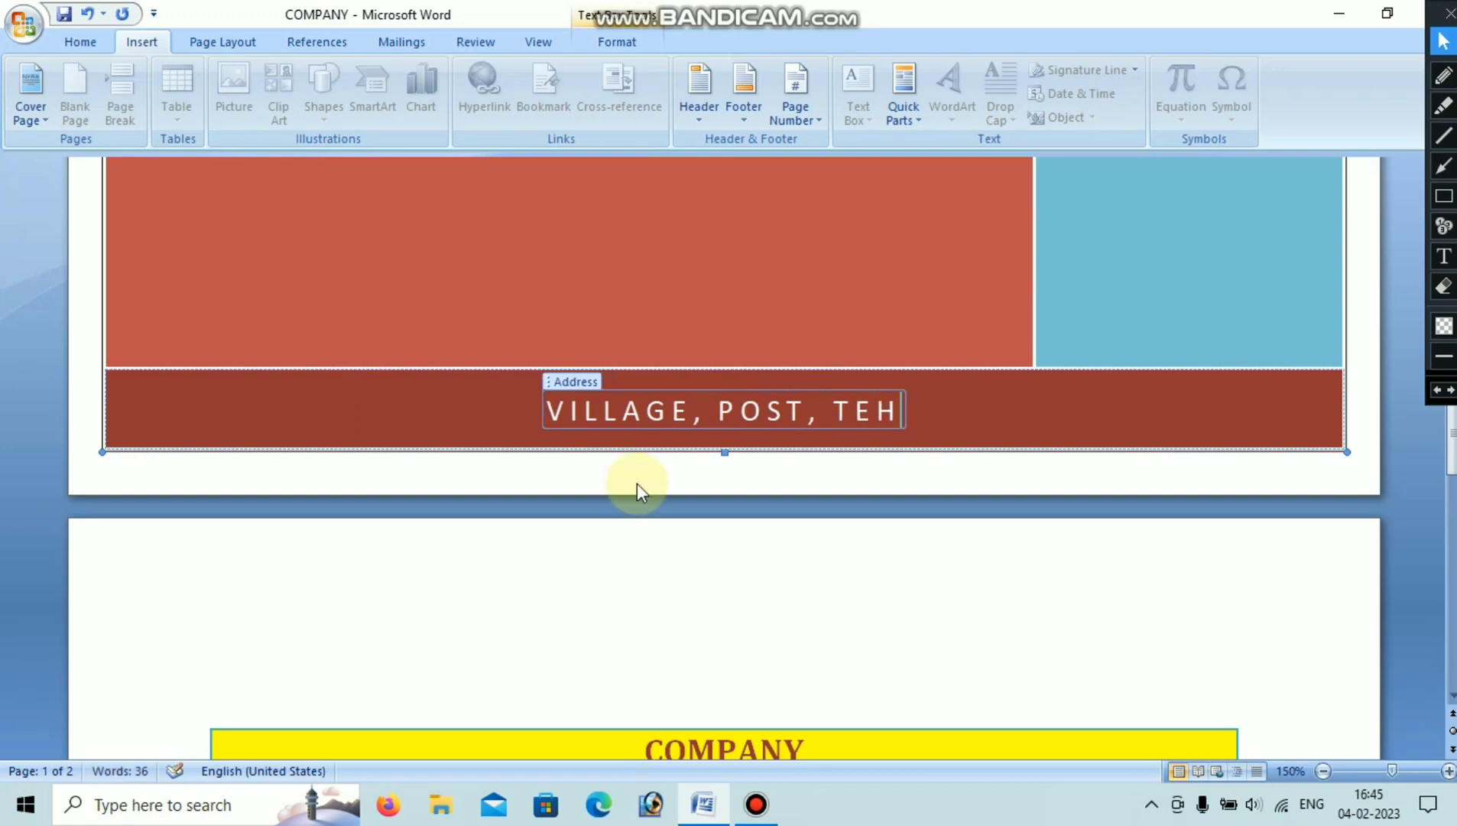
pyautogui.press('BackSpace')
pyautogui.press('BackSpace')
pyautogui.write('HE, ')
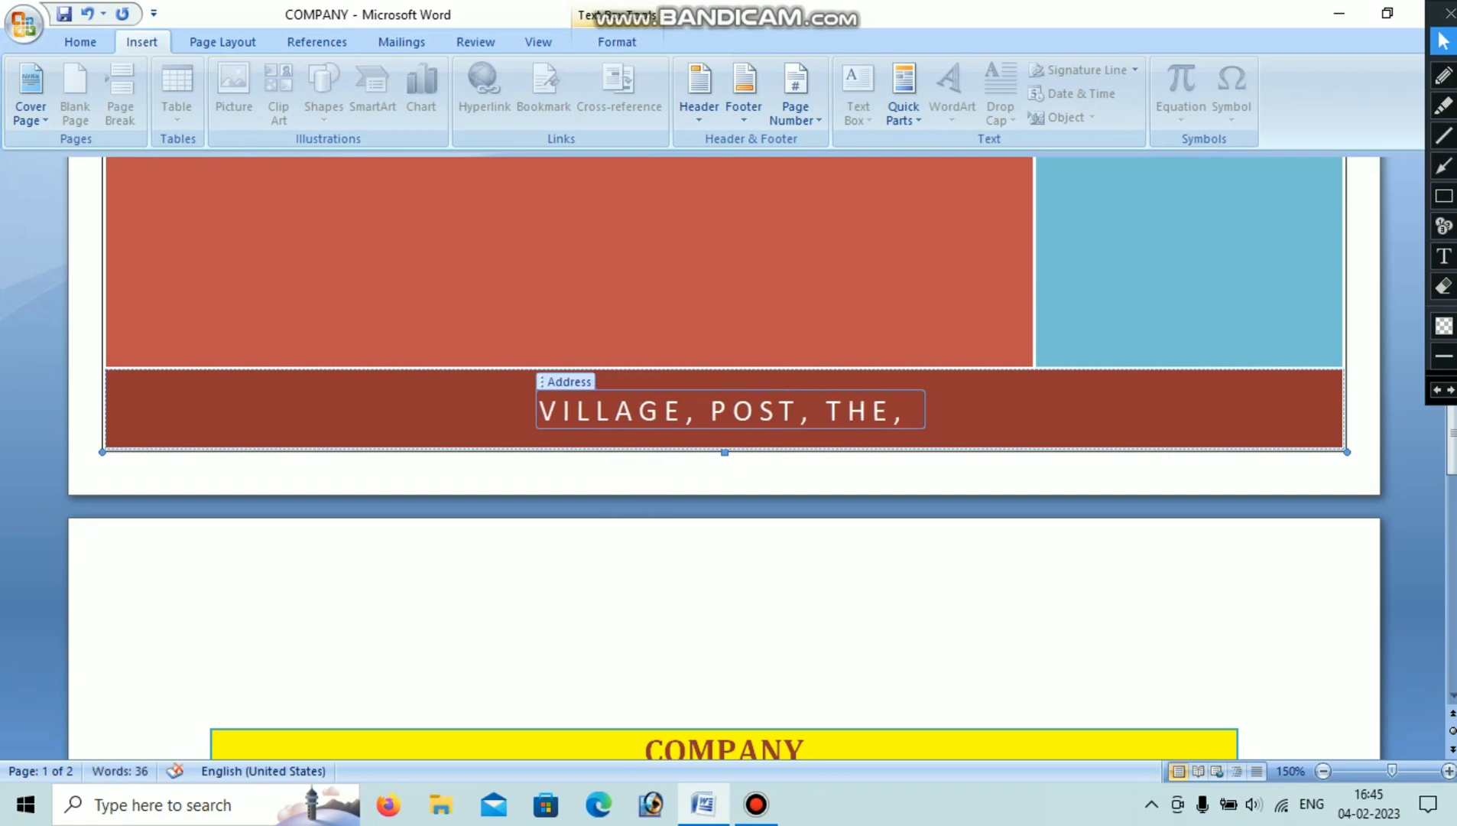
pyautogui.write('DIS')
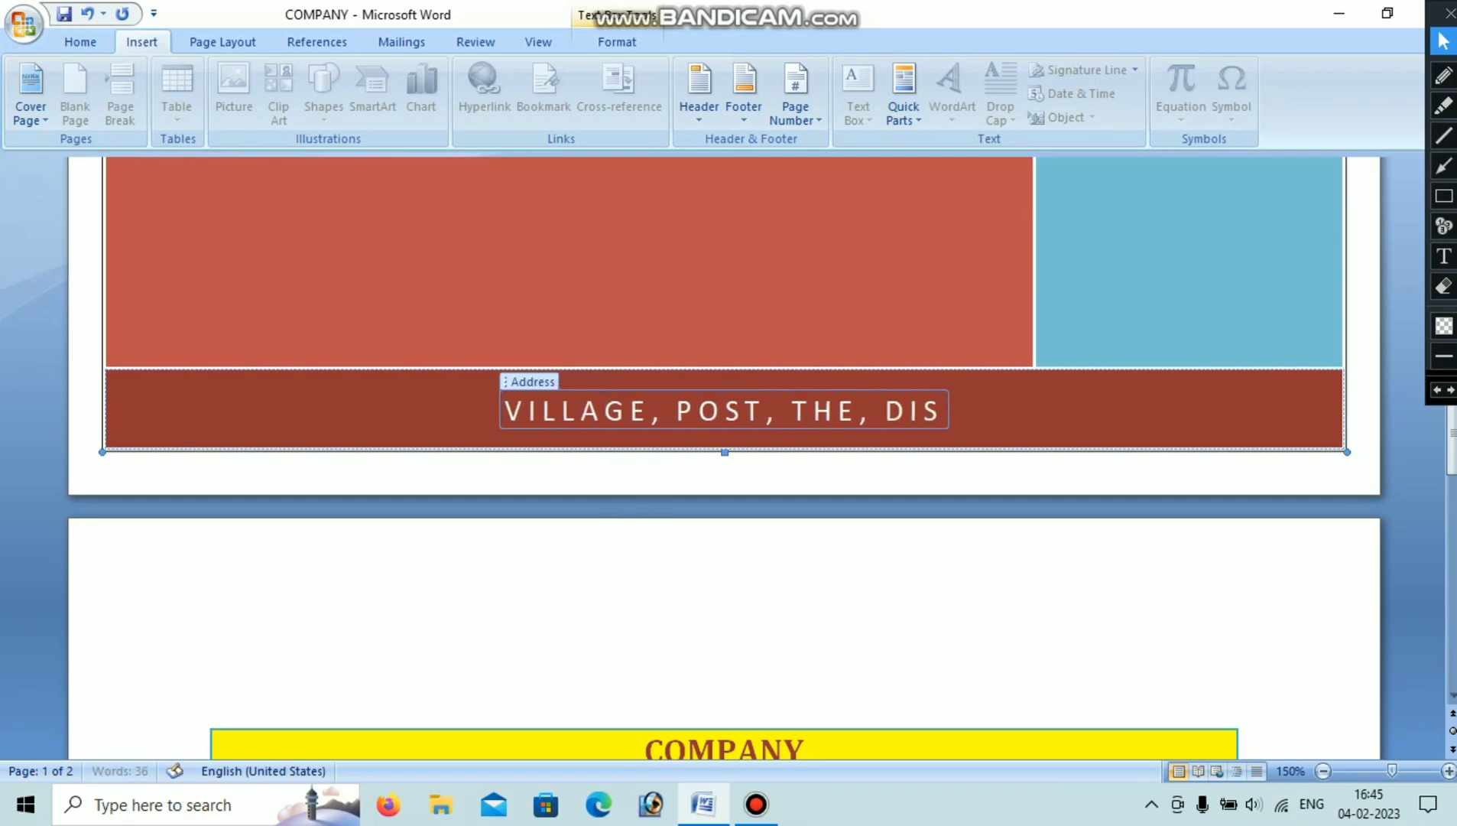
pyautogui.write('T,')
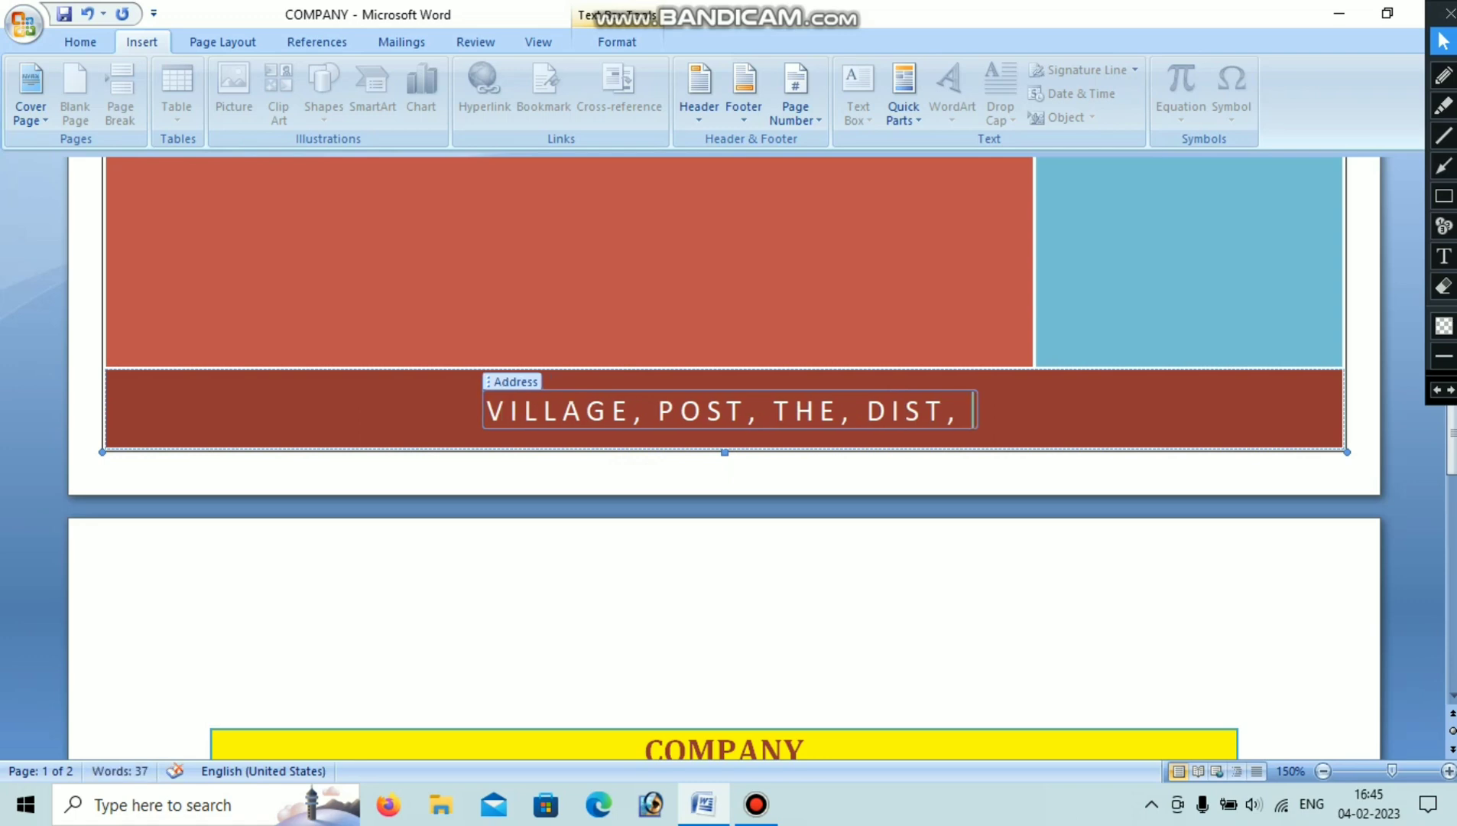
pyautogui.write(' STATE')
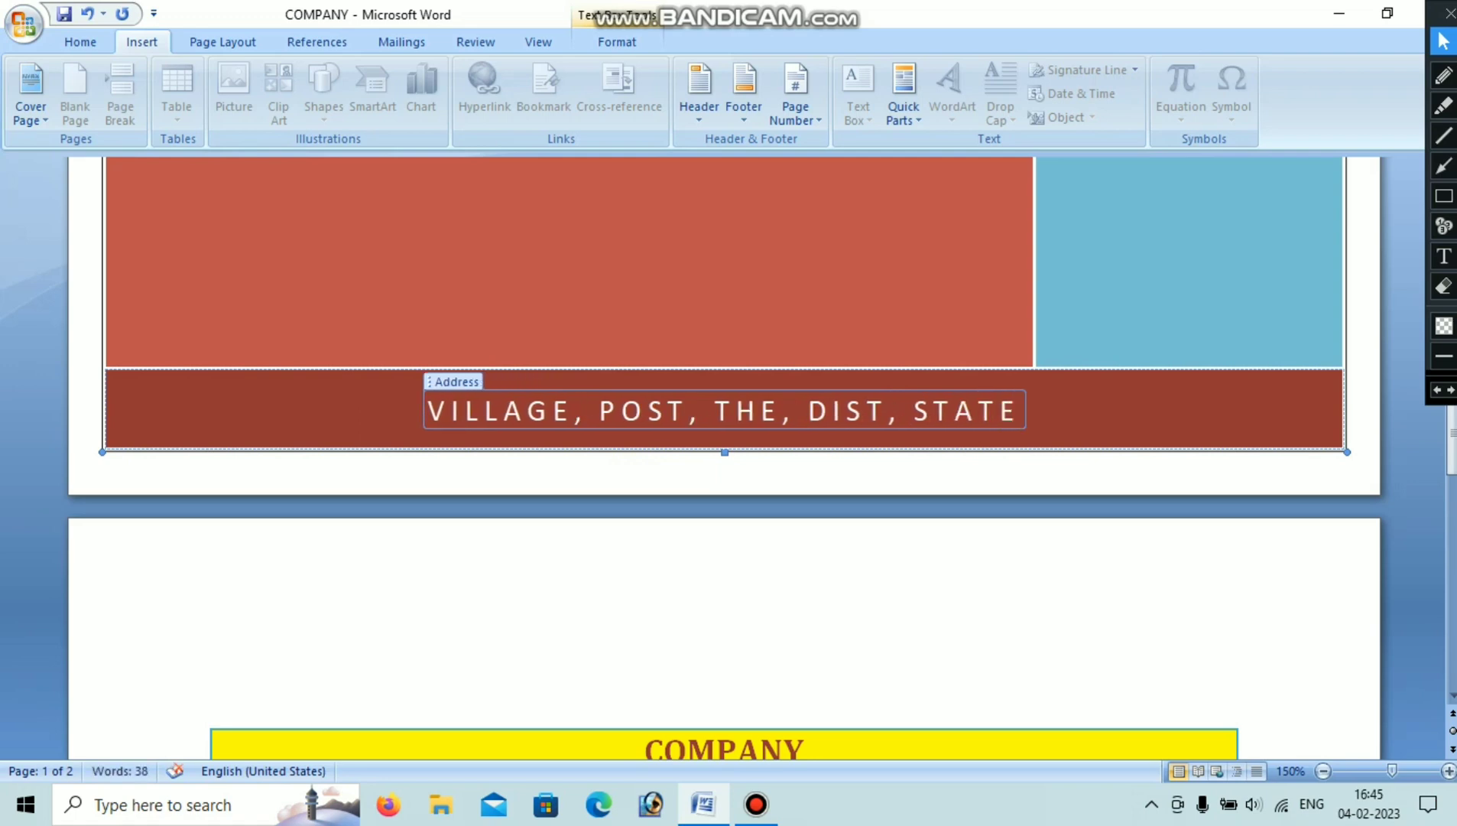
pyautogui.write(', P')
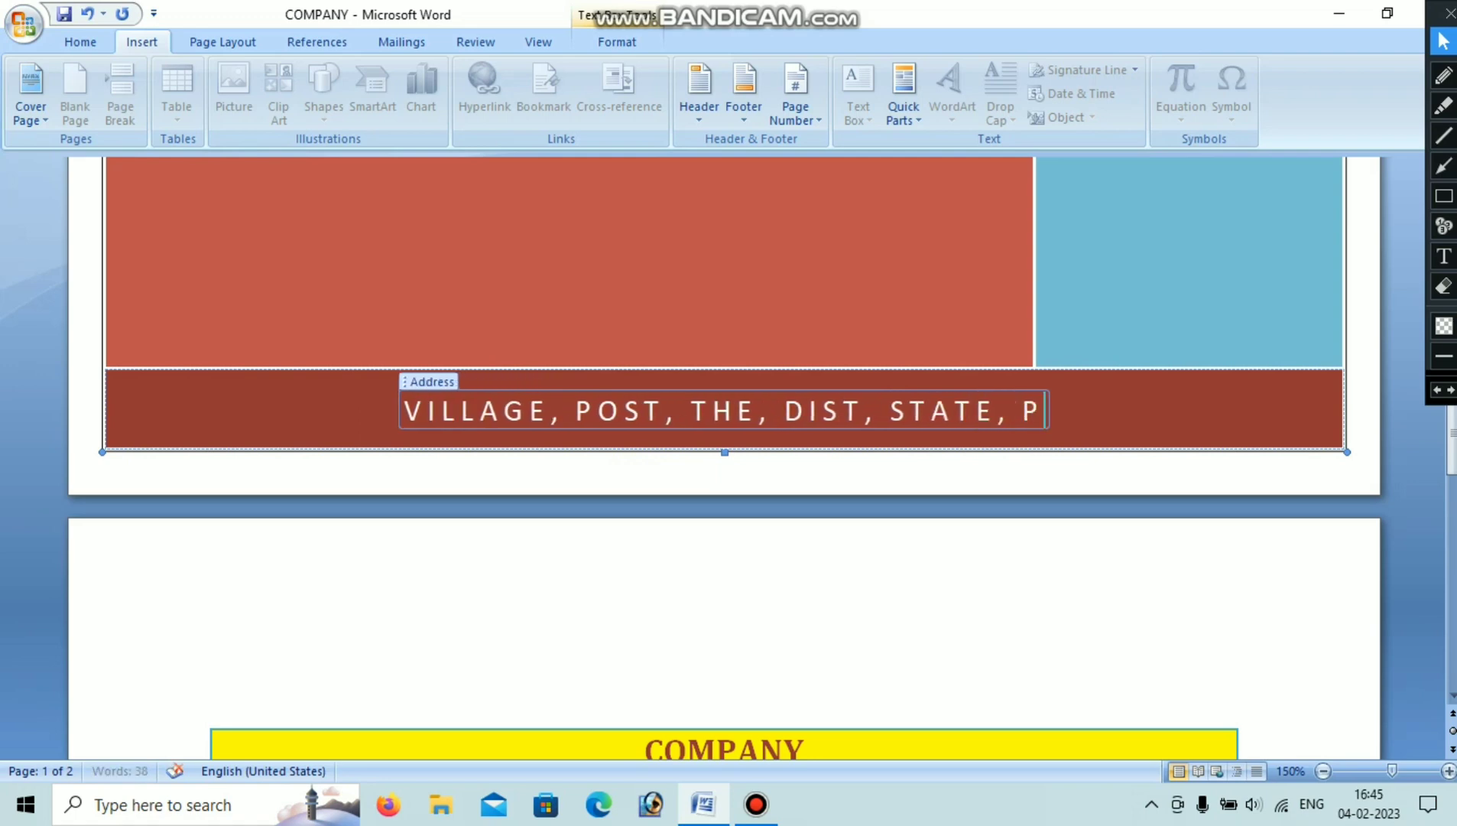
pyautogui.write('IN,')
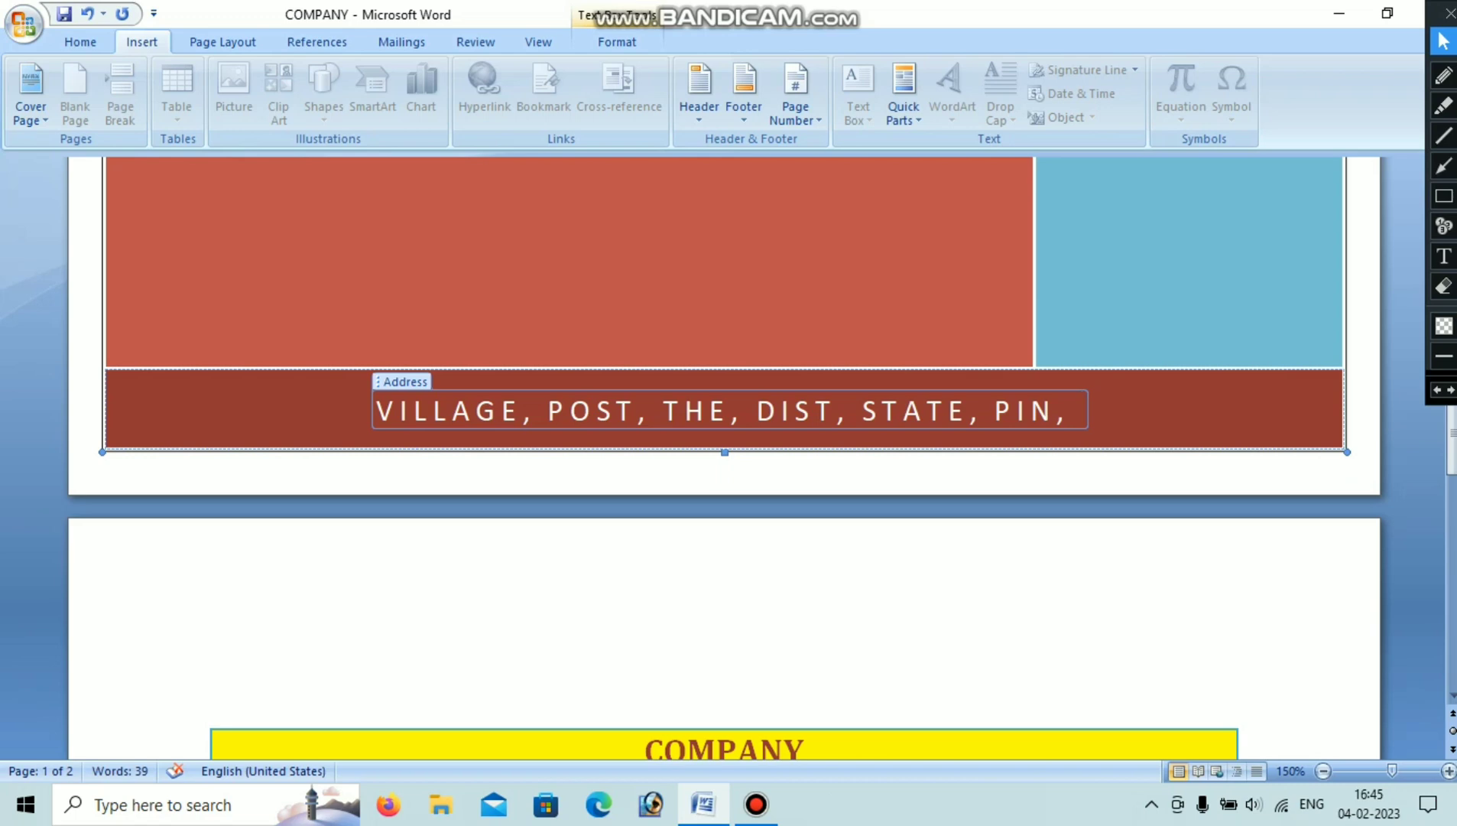
pyautogui.write(' MO')
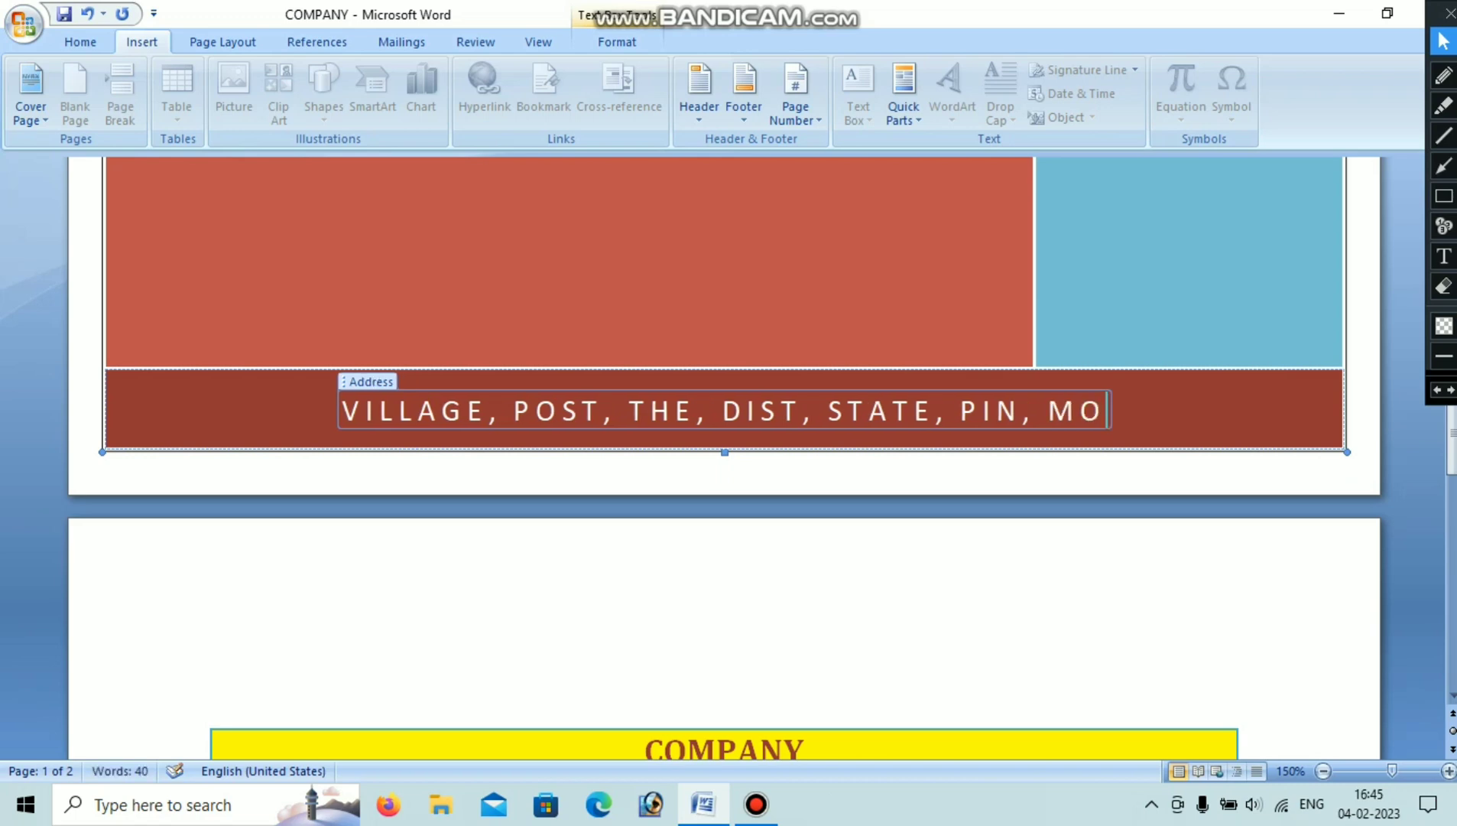
pyautogui.write('BILE')
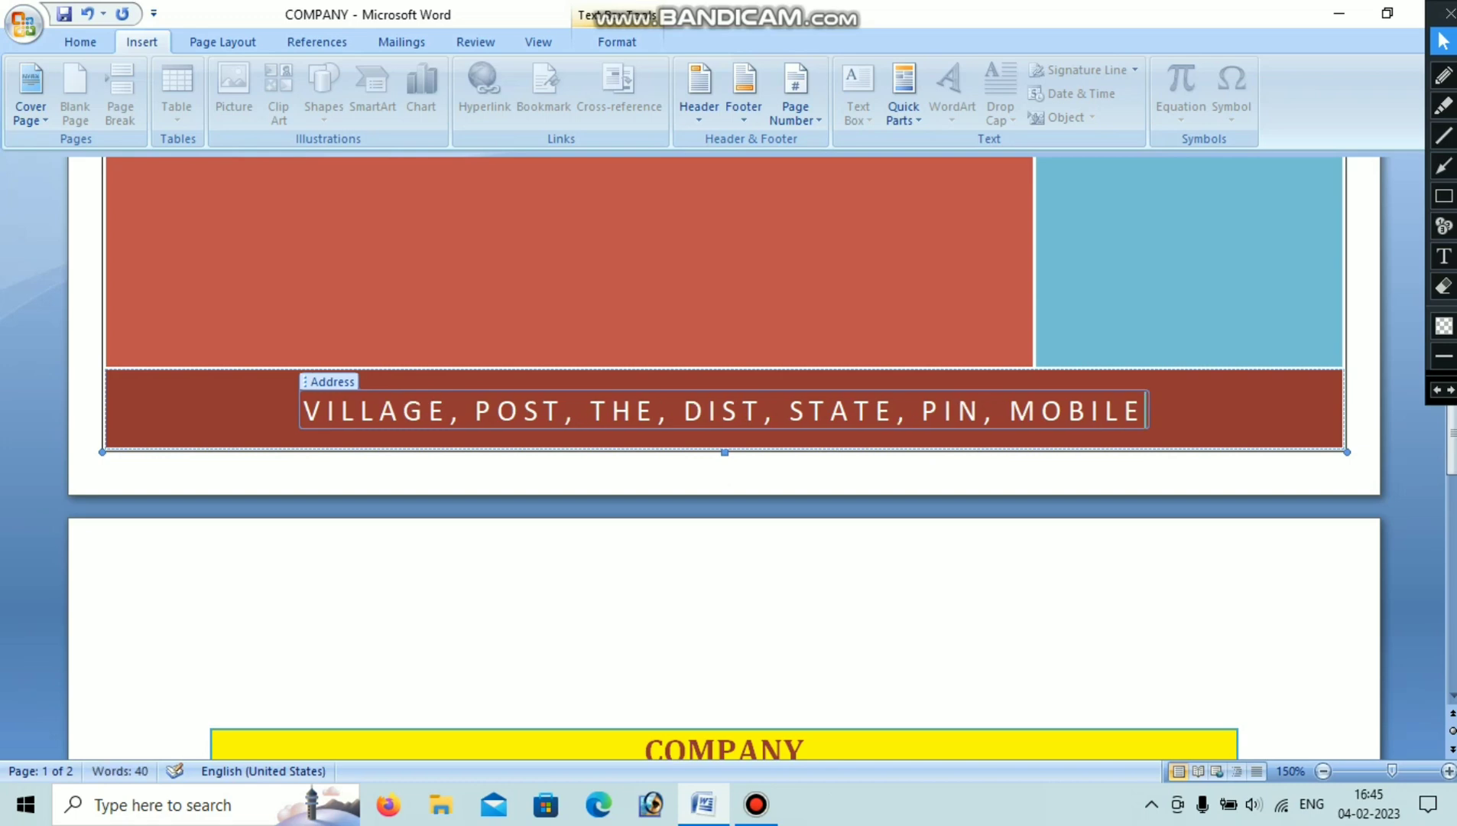
pyautogui.write(',')
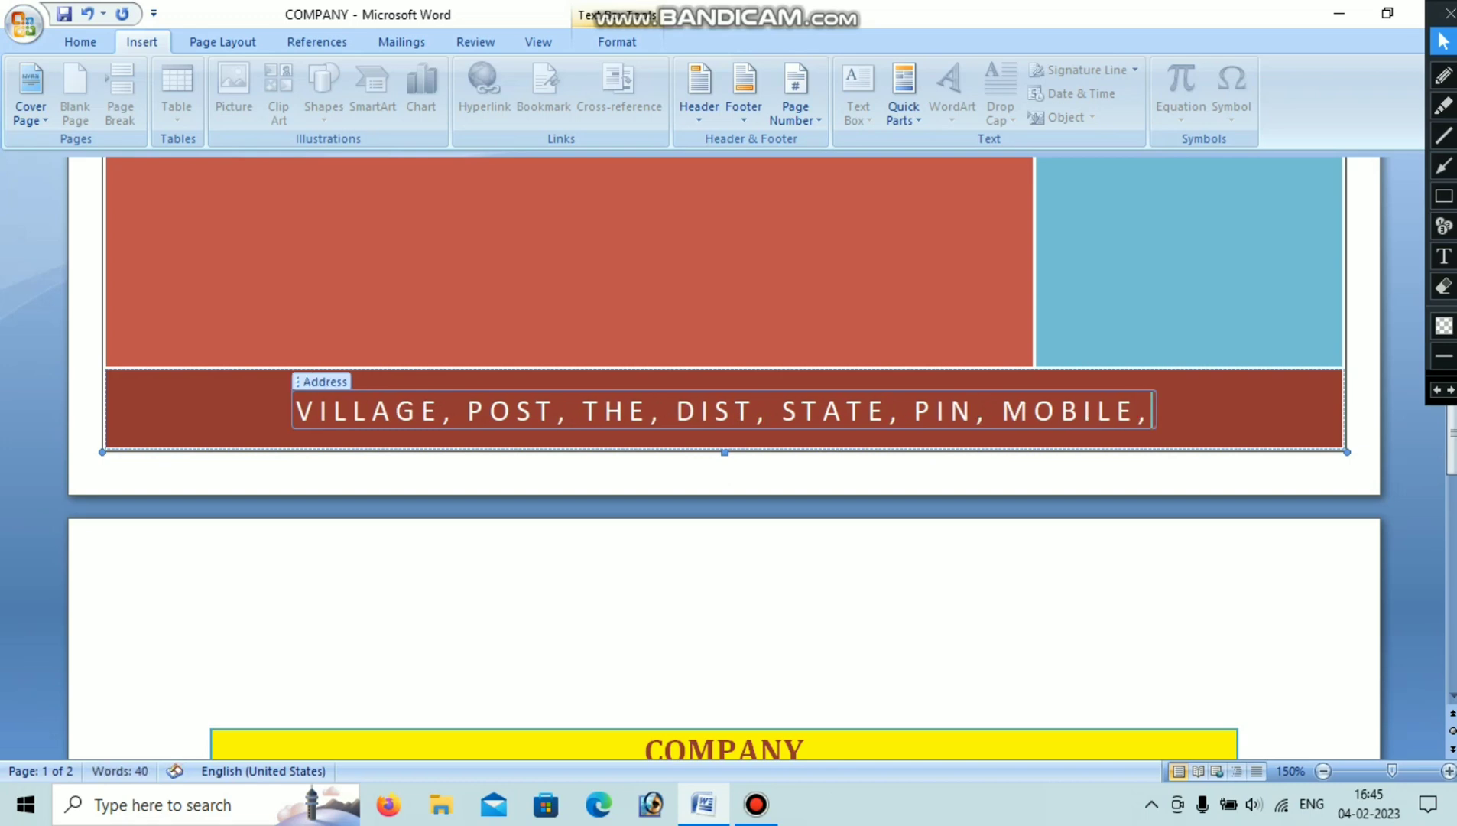
pyautogui.press('BackSpace')
pyautogui.press('BackSpace')
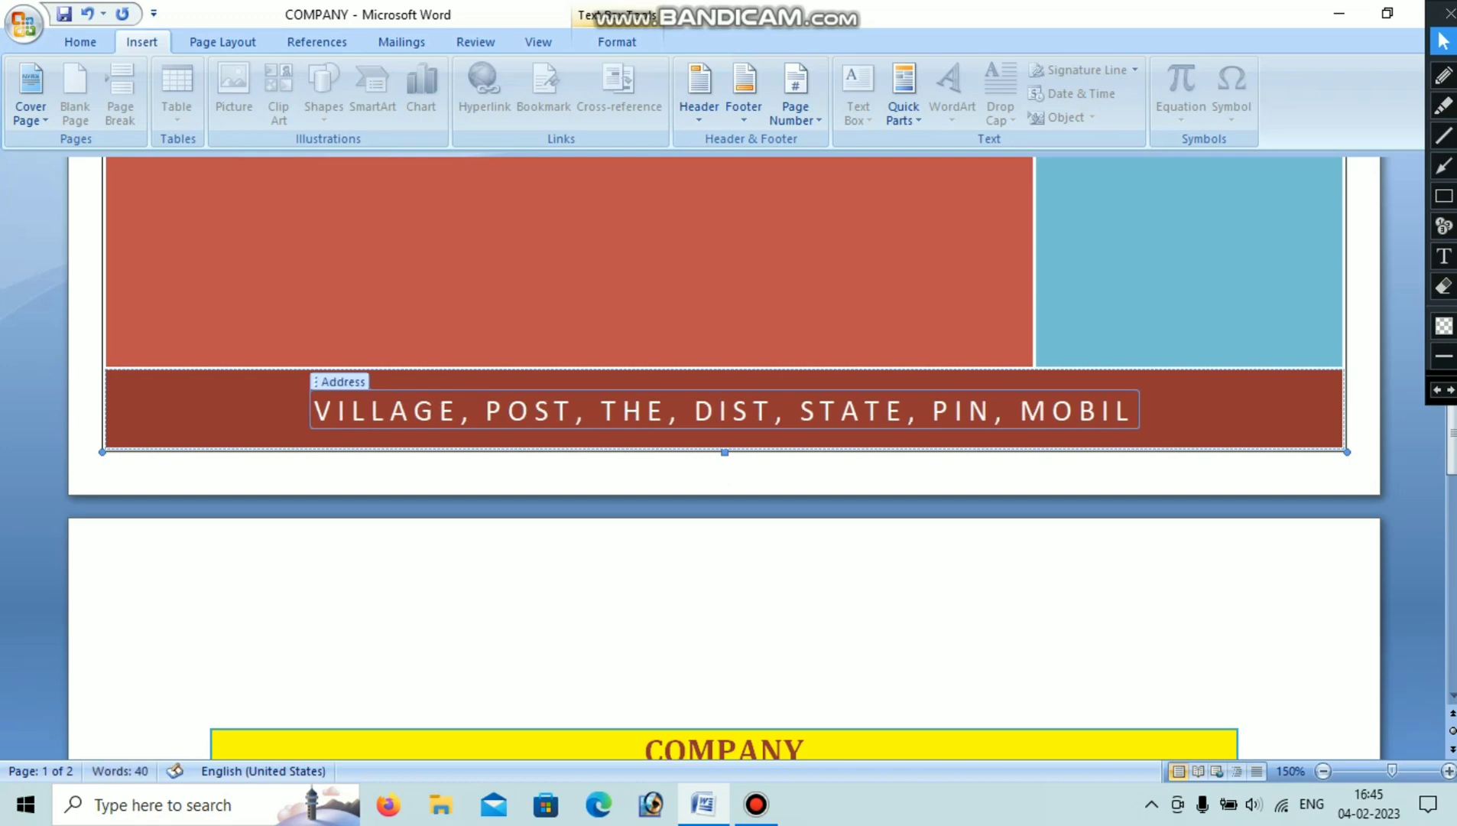
pyautogui.write('E NO.')
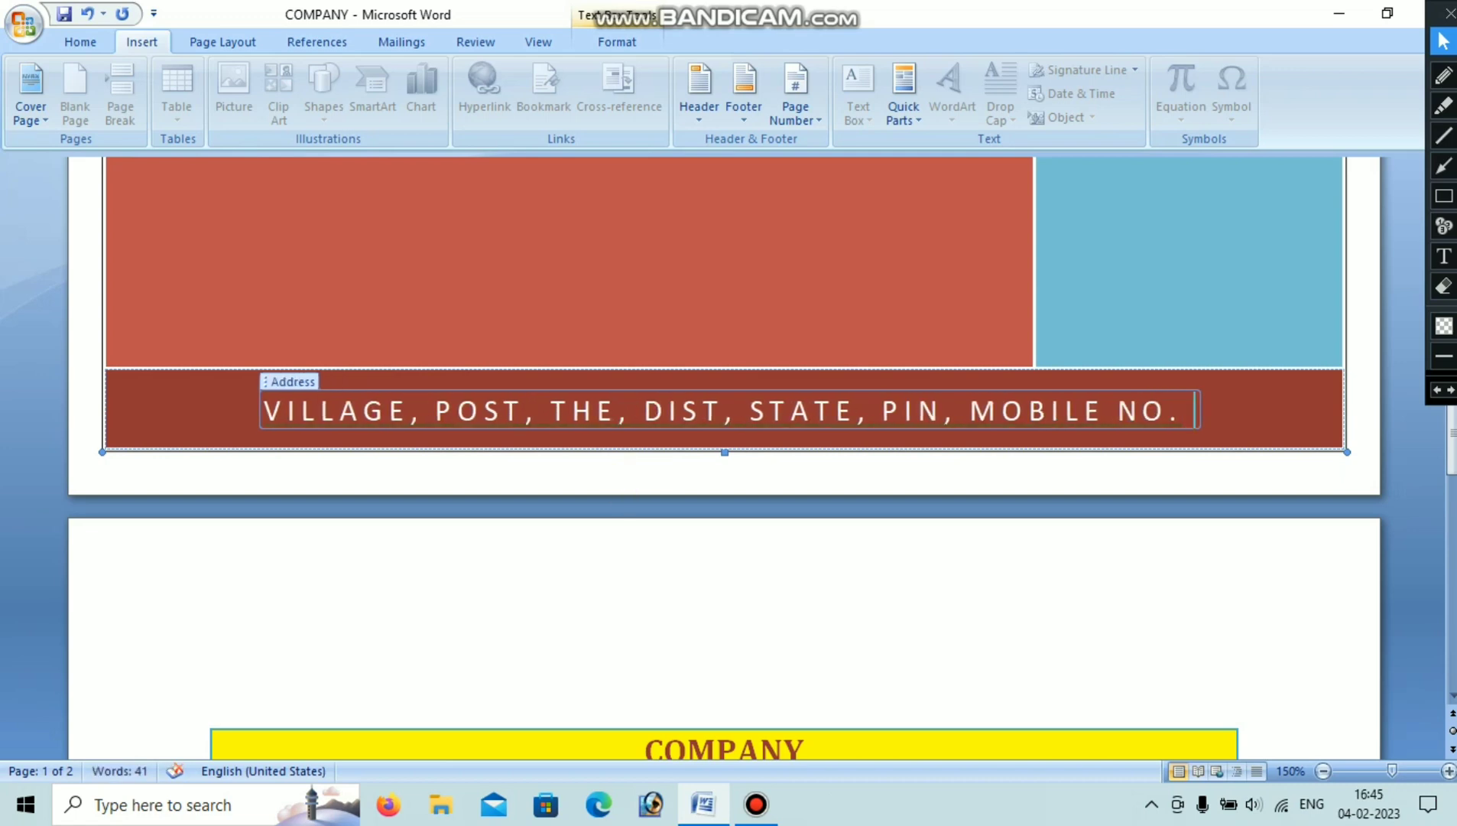
pyautogui.click(632, 489)
pyautogui.scroll(-8, 407, 435)
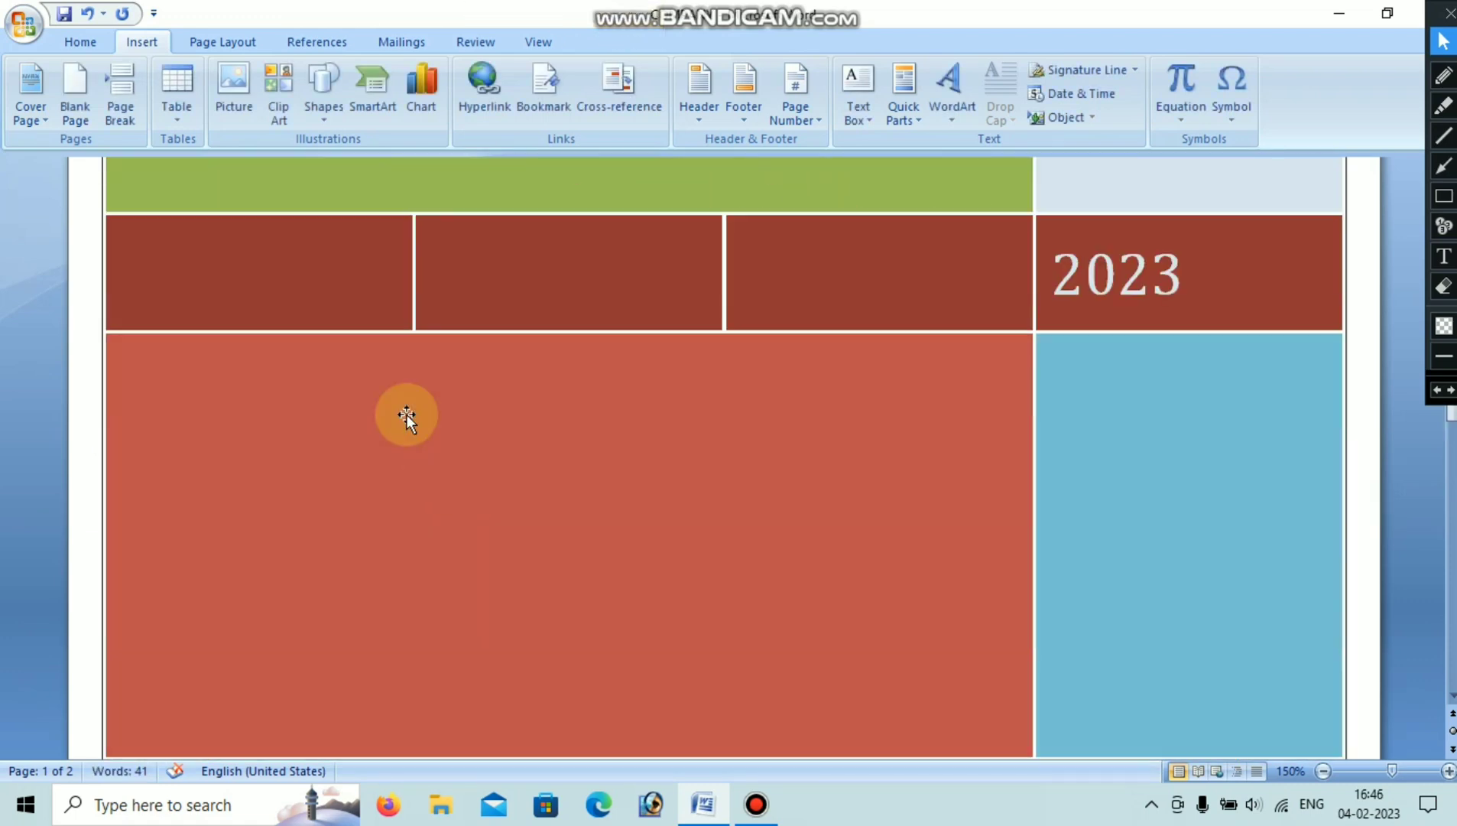
pyautogui.click(522, 258)
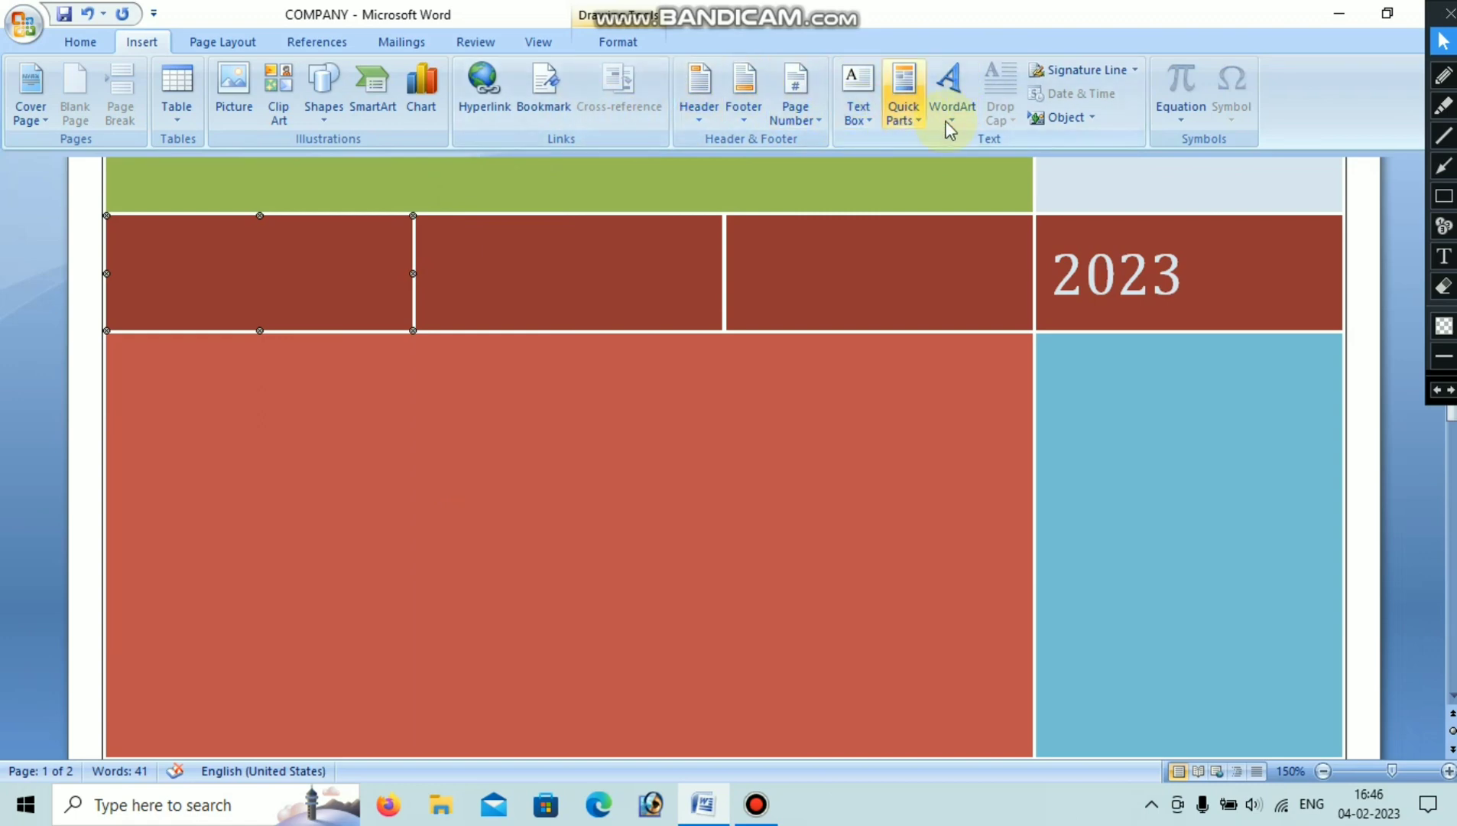
pyautogui.click(620, 42)
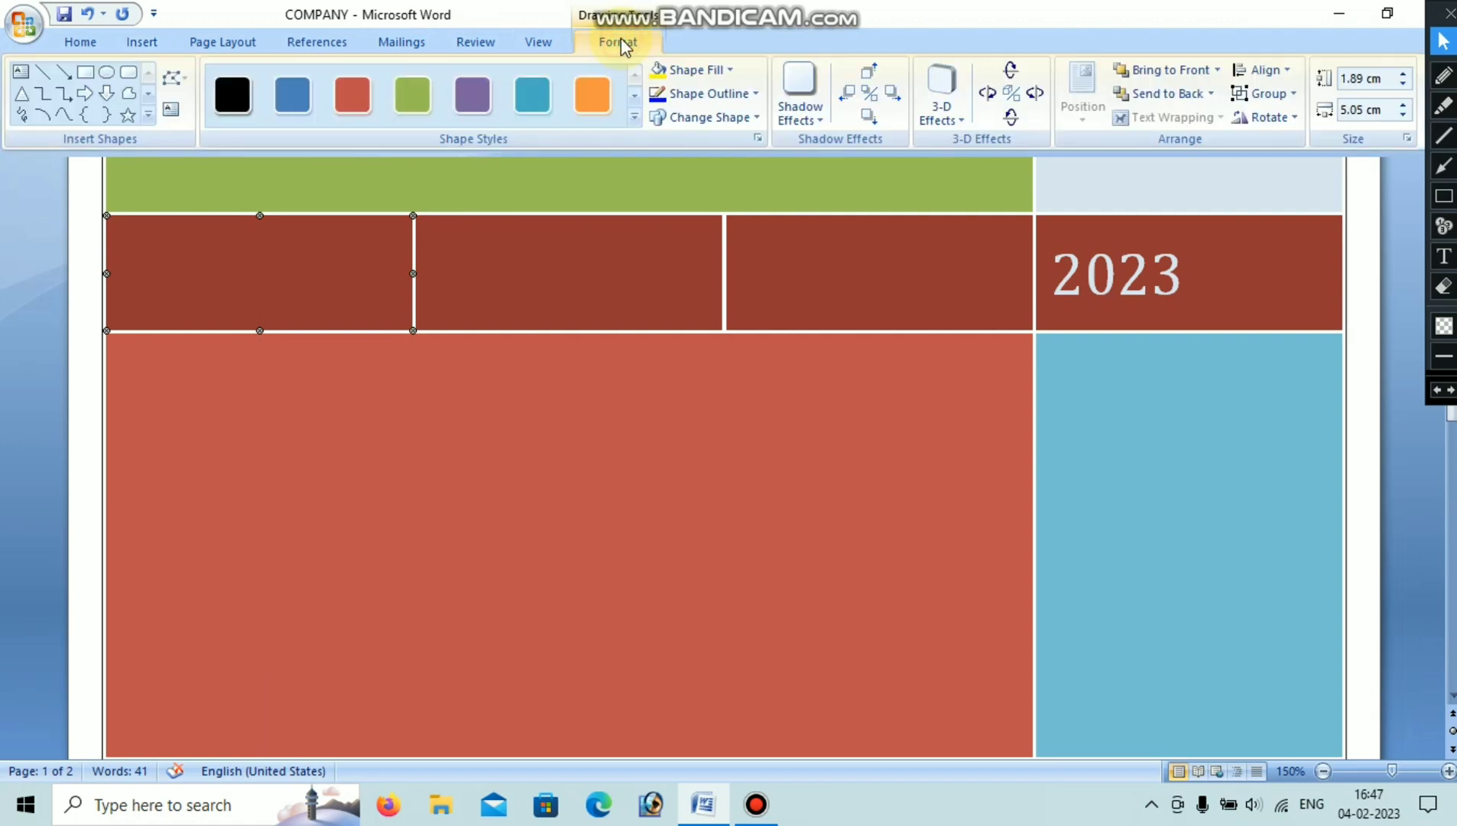
pyautogui.click(728, 68)
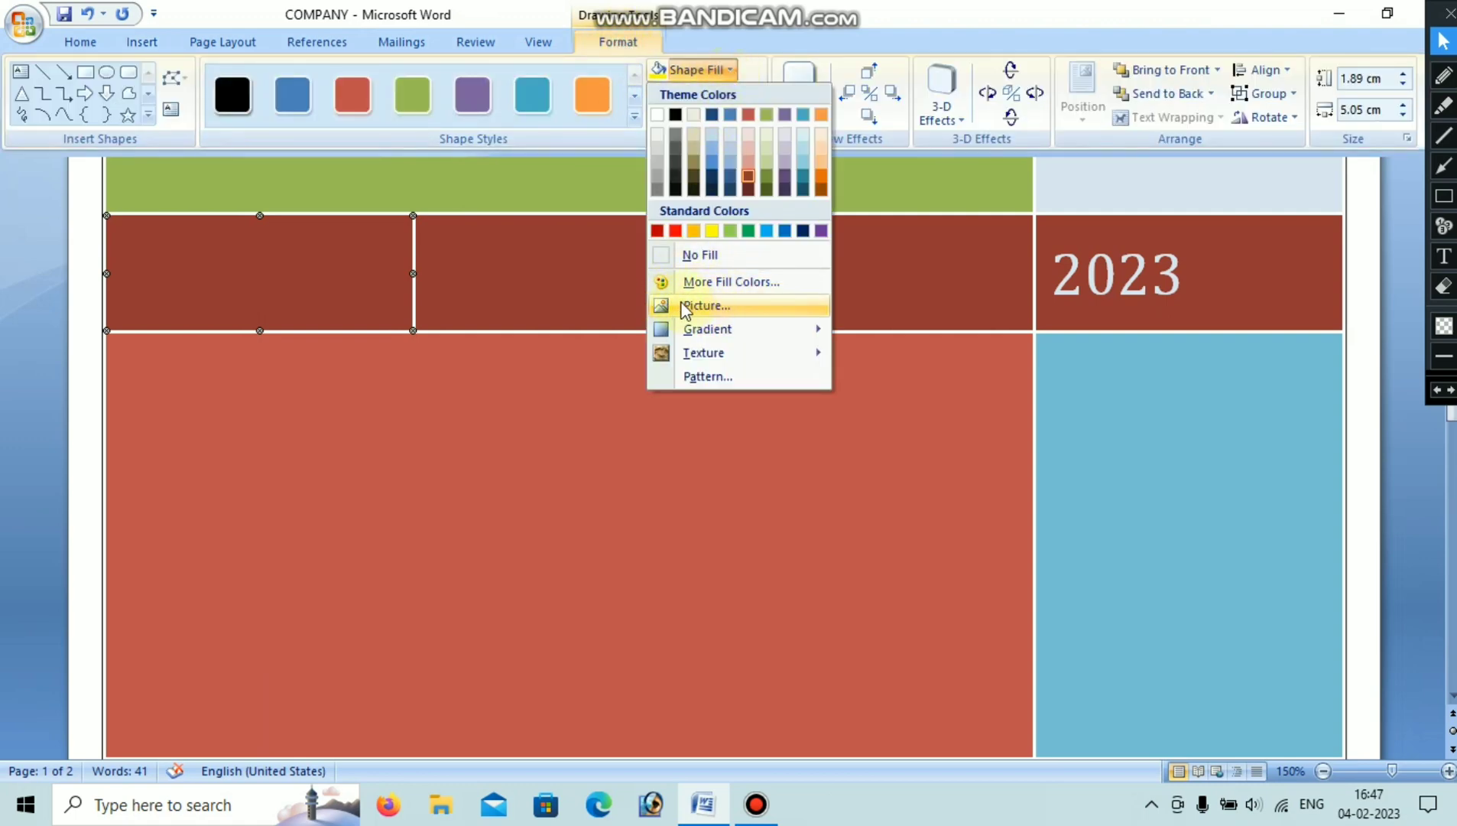
pyautogui.click(451, 266)
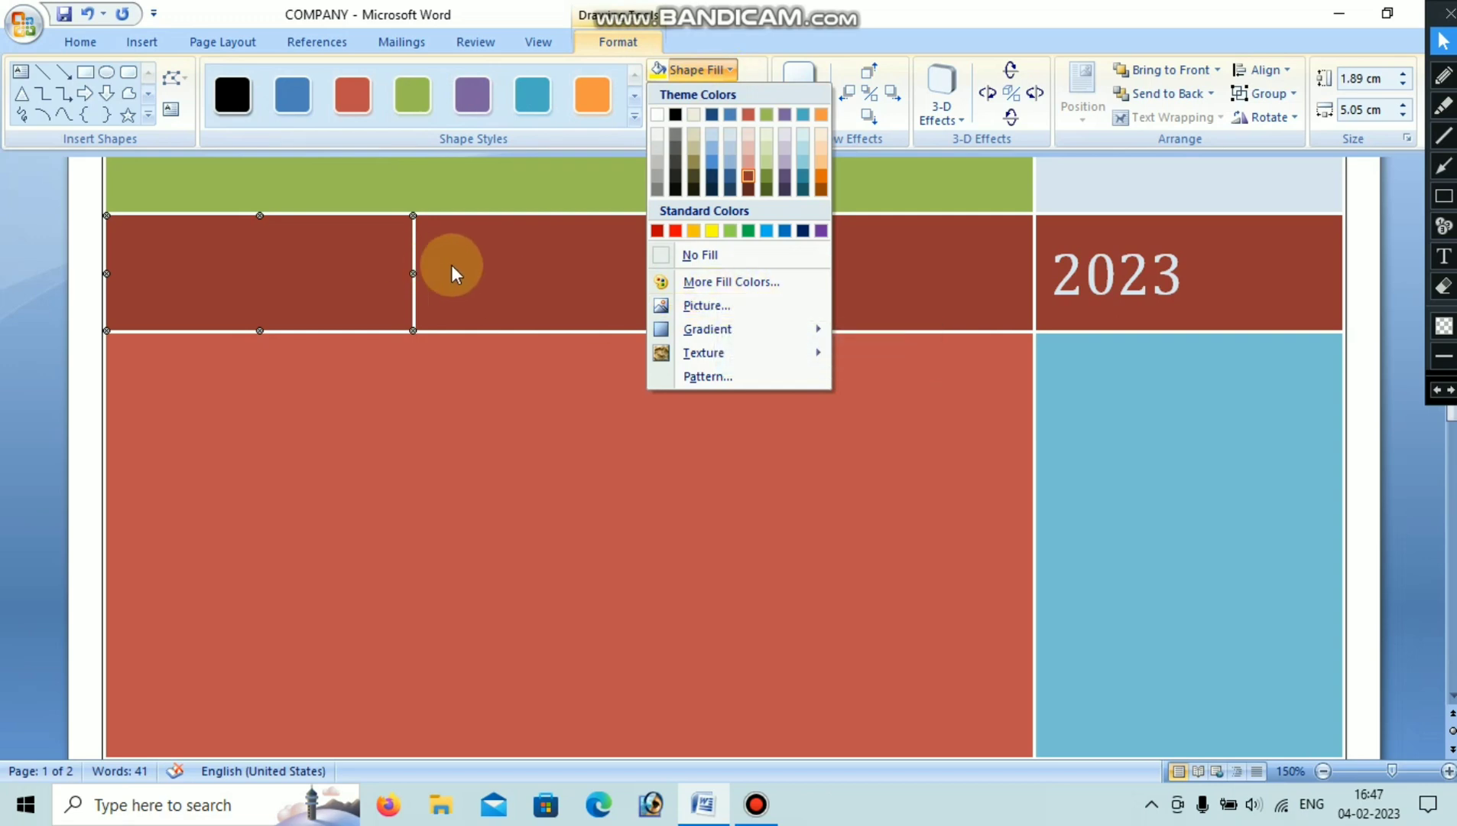
# Fill the middle of the three small tiles beside the year with the fish fossil texture.
pyautogui.click(507, 262)
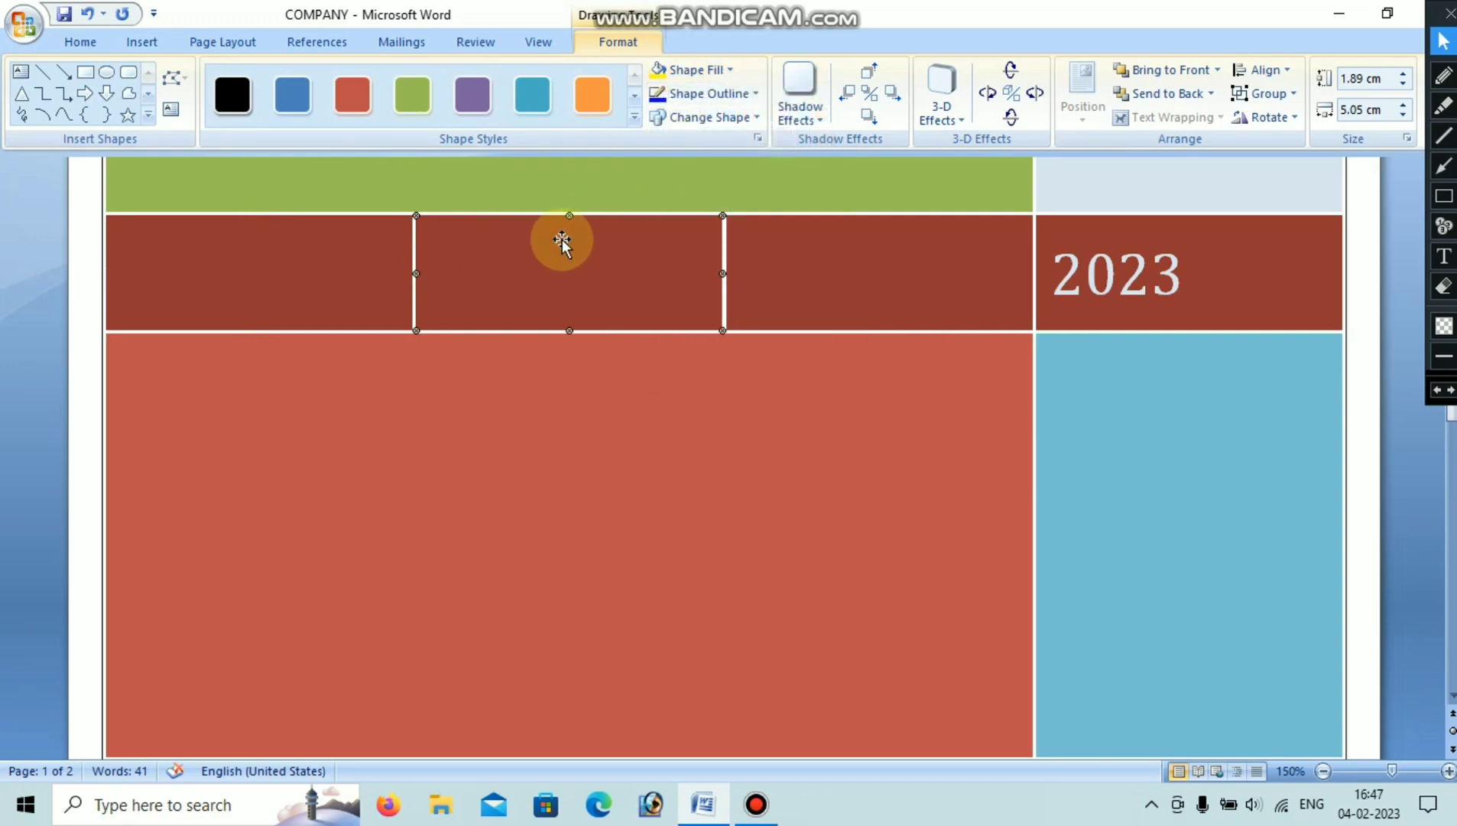
pyautogui.click(724, 70)
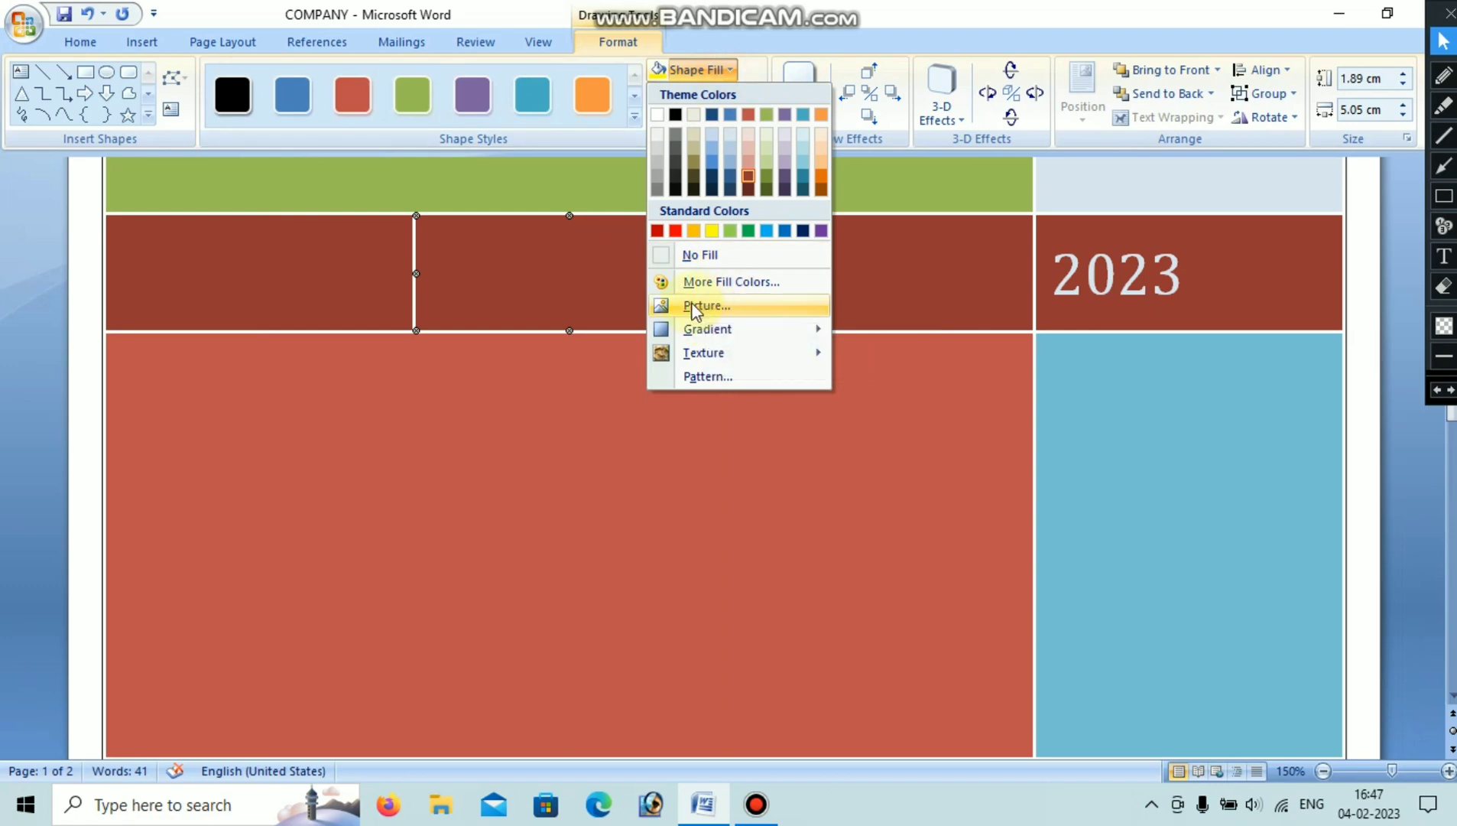
pyautogui.moveTo(728, 357)
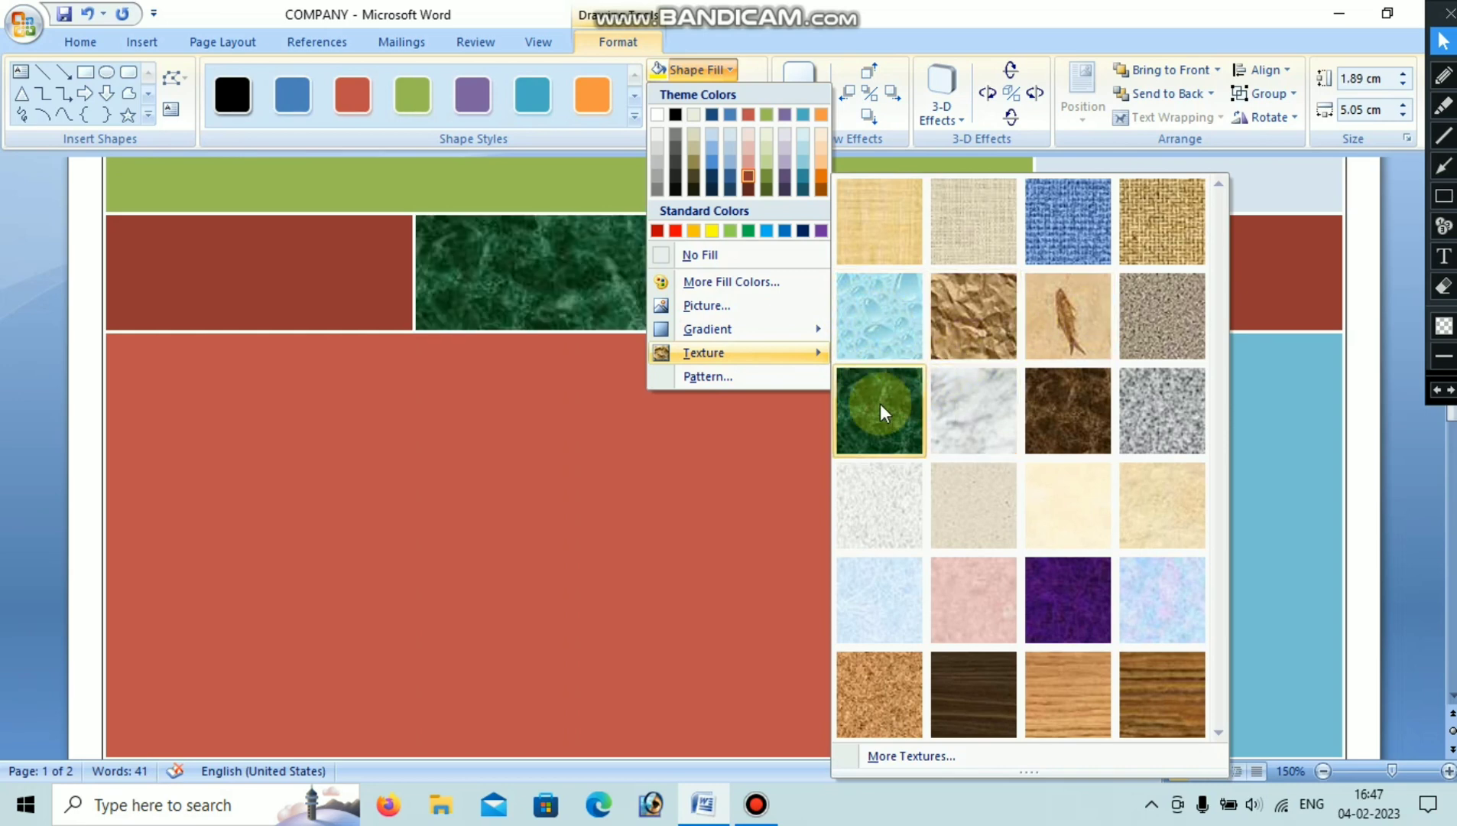
pyautogui.click(1066, 330)
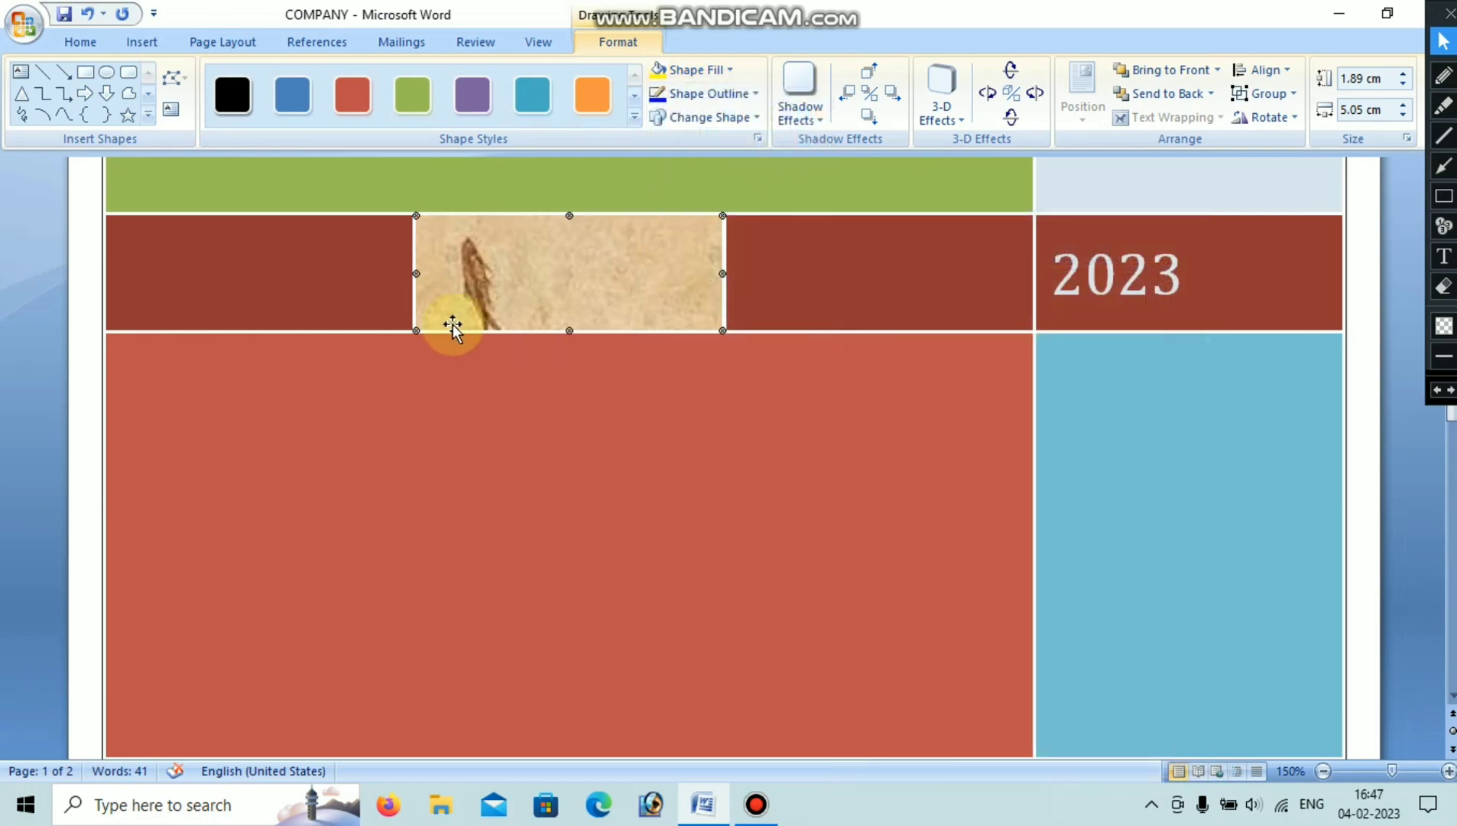
# Fill the first small tile in the year's row with the water droplets texture.
pyautogui.click(264, 283)
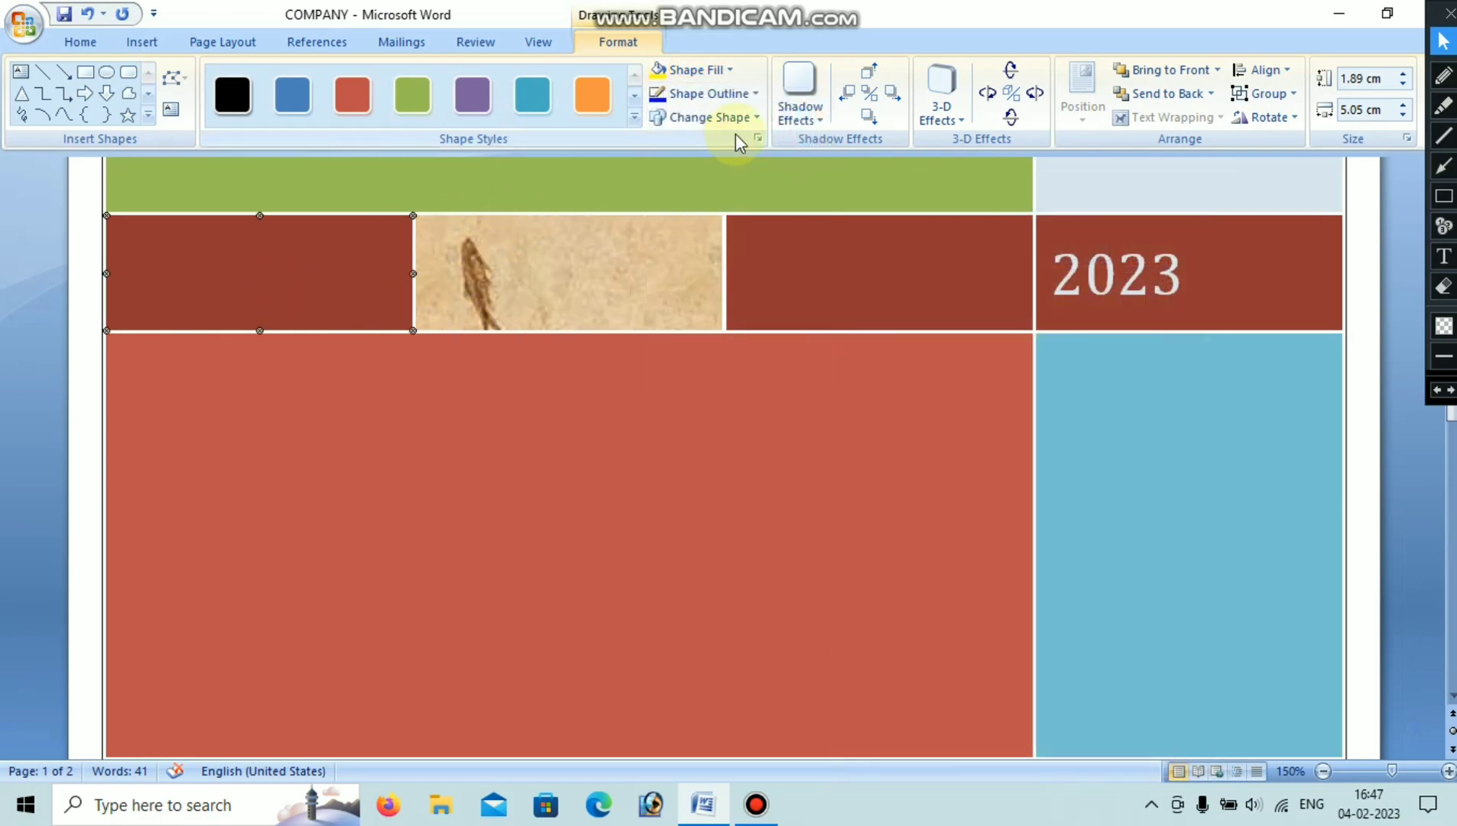
pyautogui.click(757, 118)
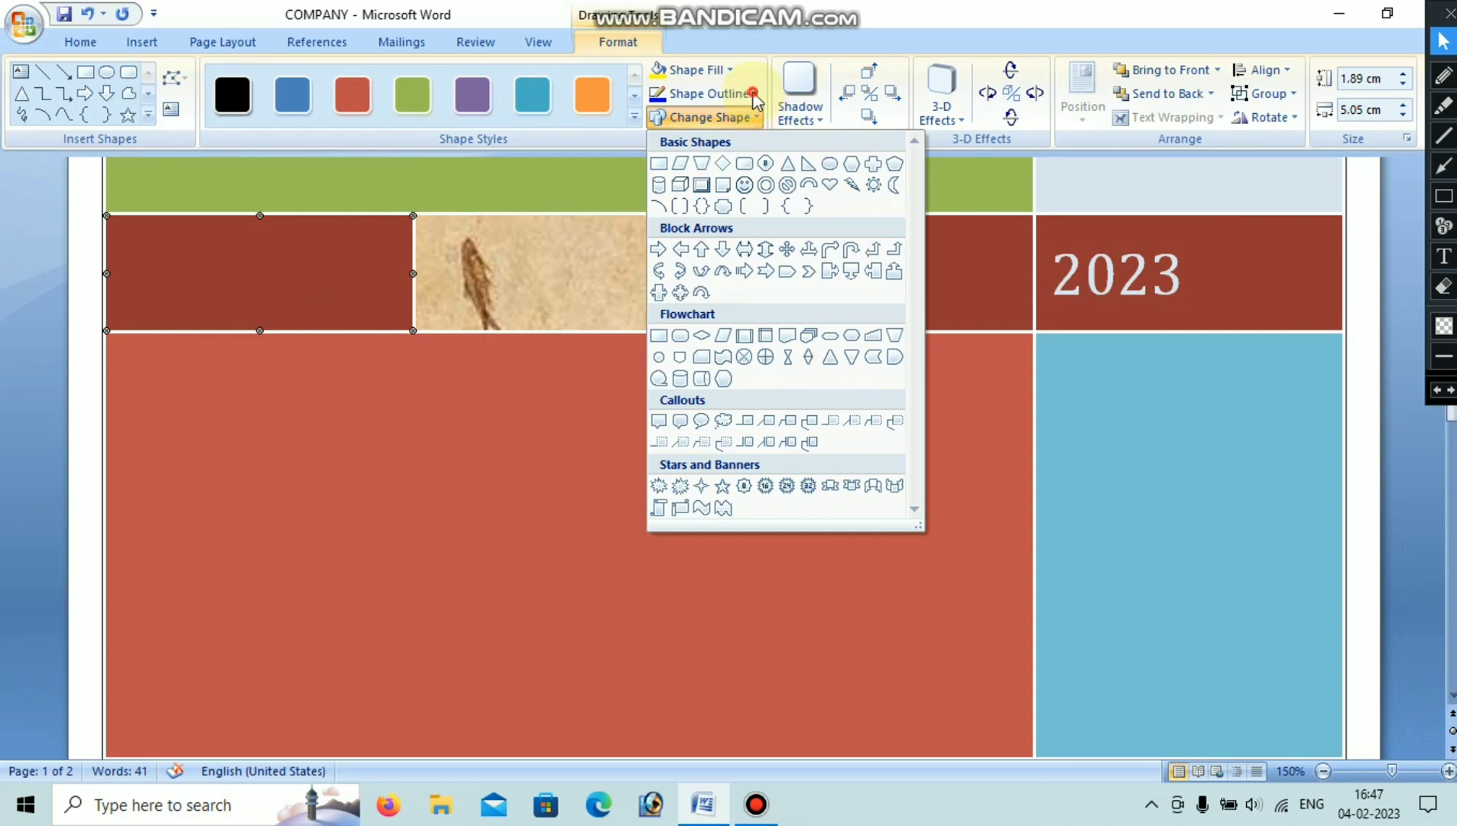
pyautogui.click(754, 95)
pyautogui.click(730, 71)
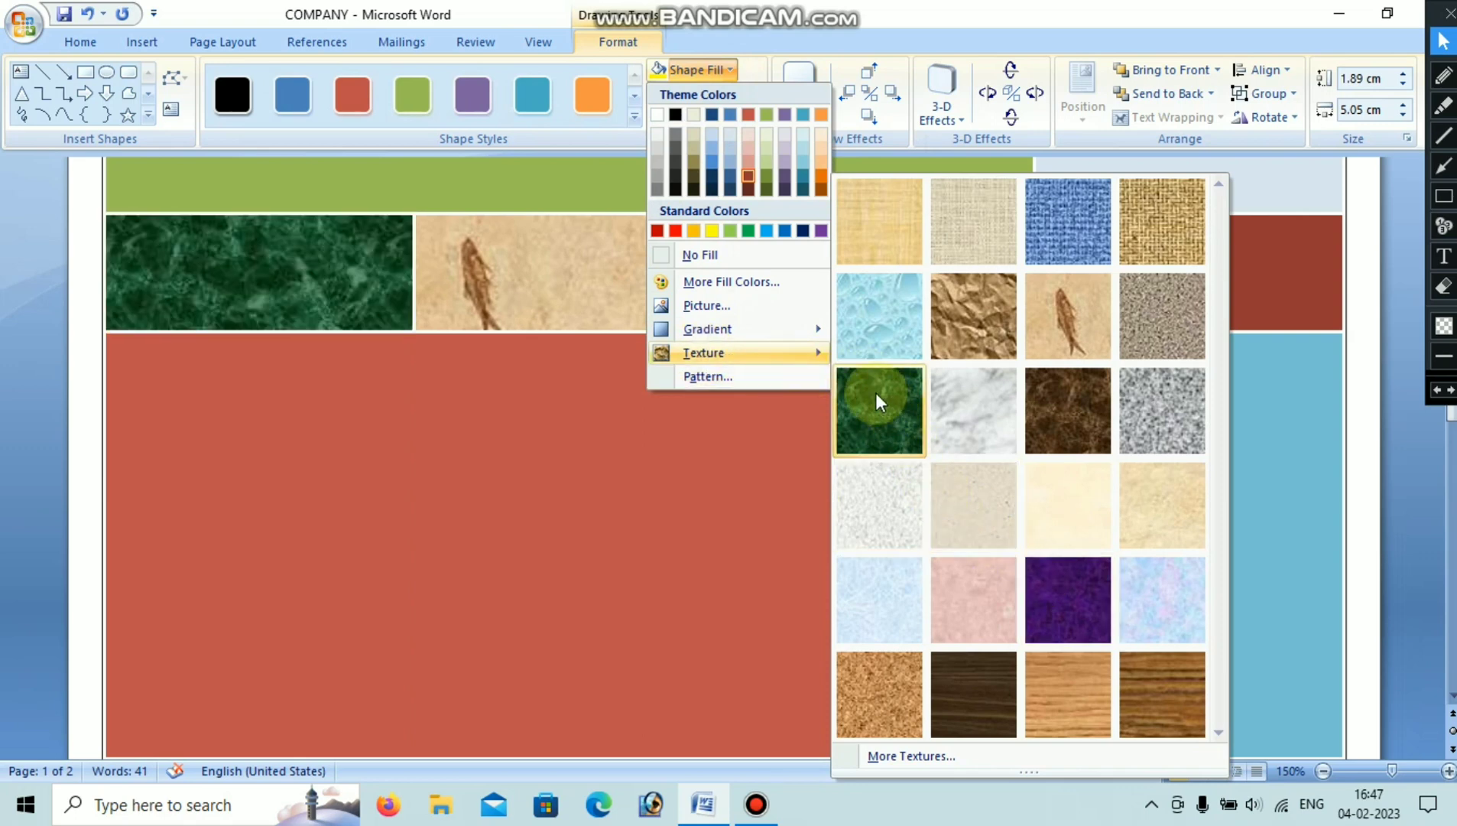
pyautogui.click(872, 332)
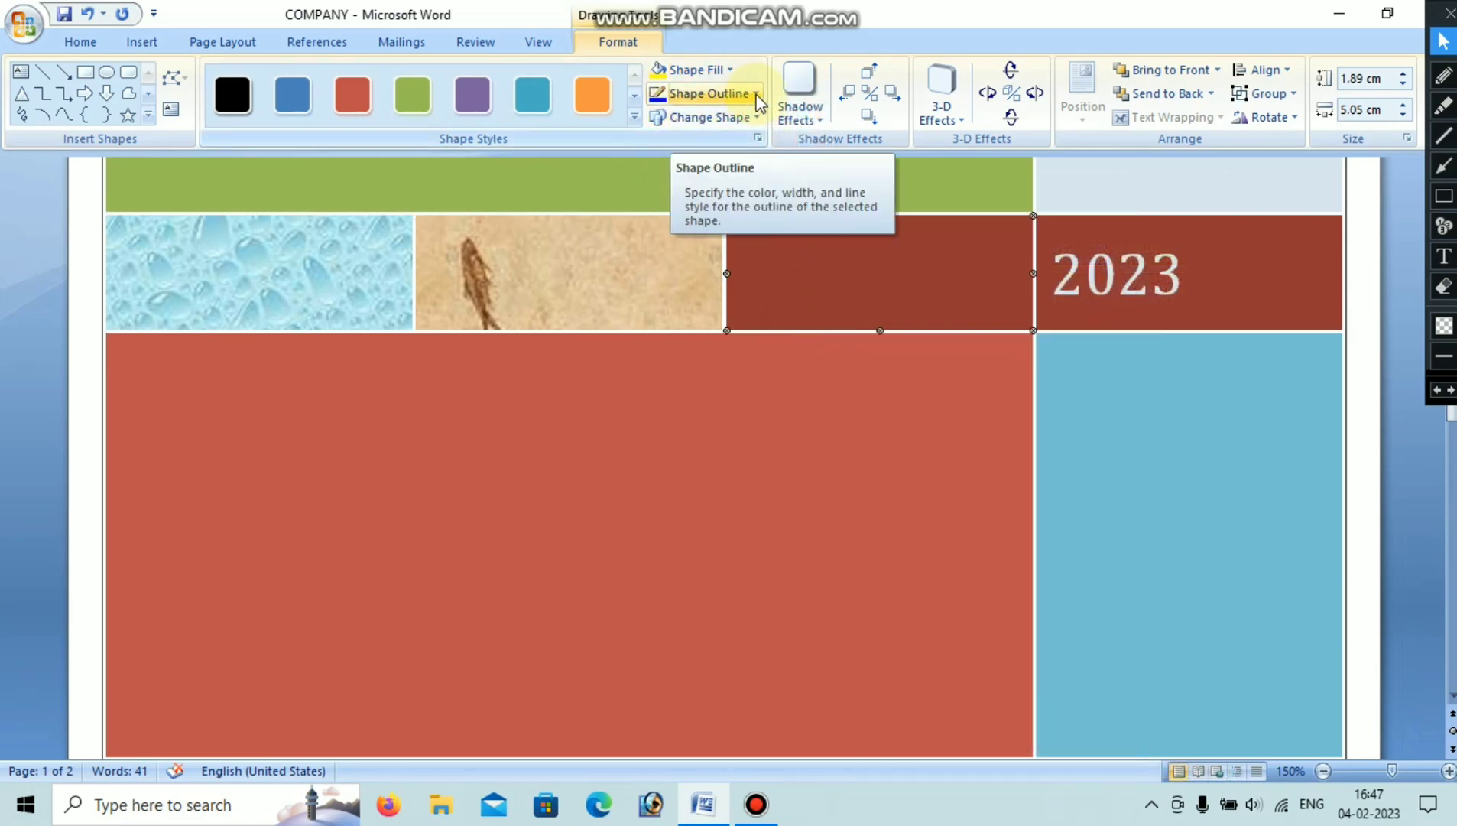
# Apply the fish fossil texture to the third small tile, directly next to the year.
pyautogui.click(729, 69)
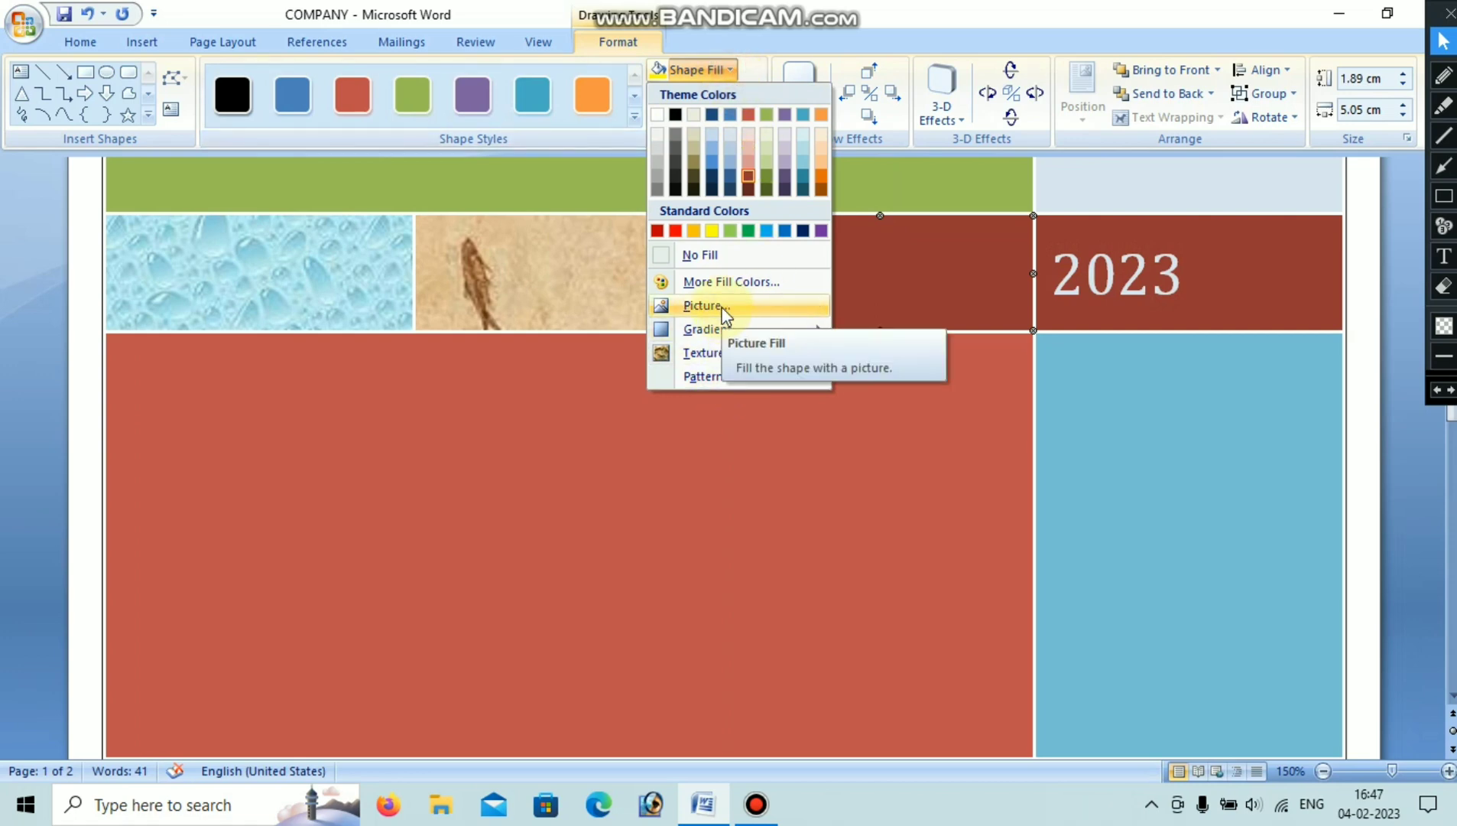
pyautogui.moveTo(791, 353)
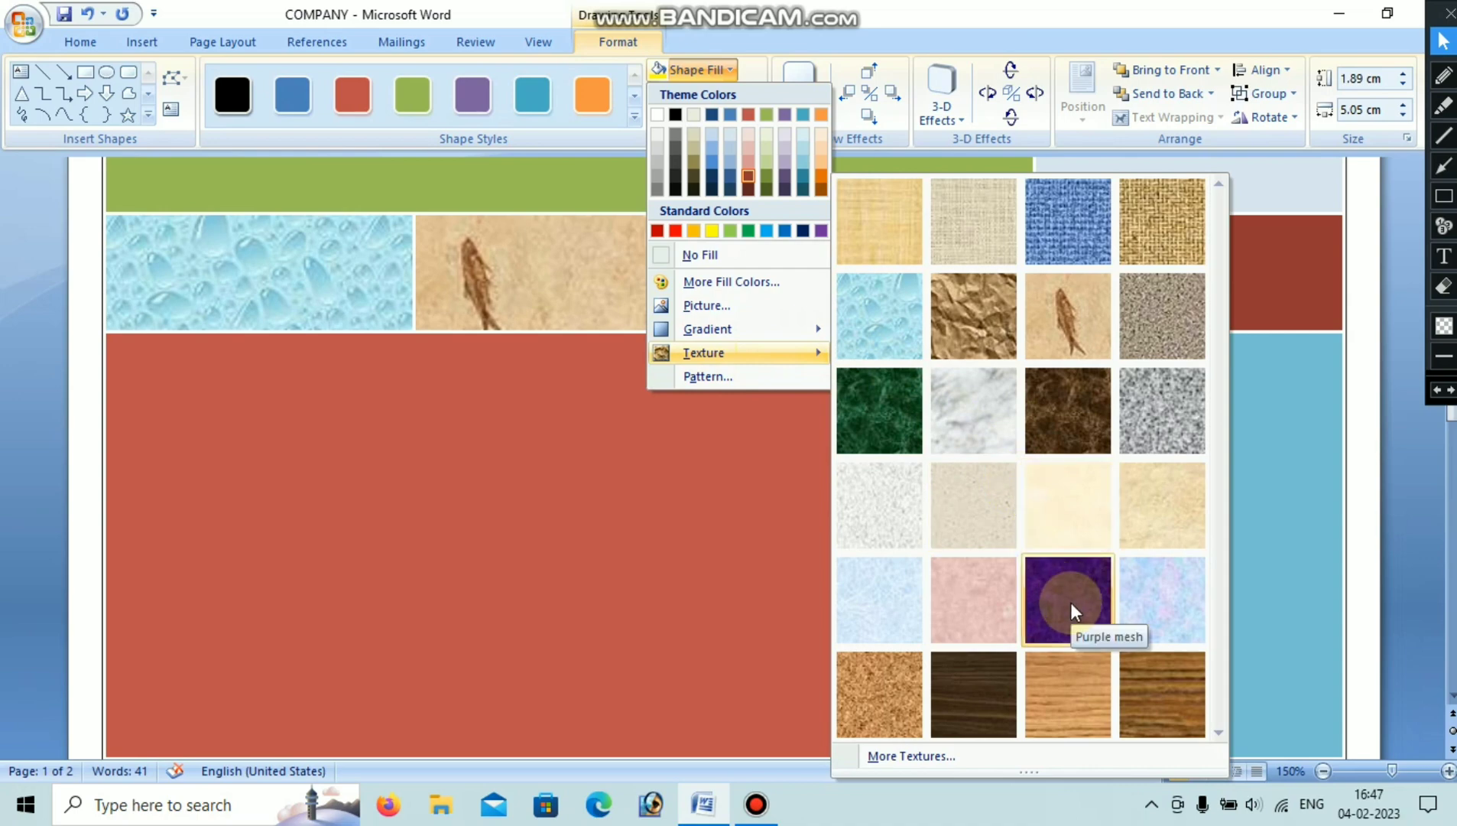
pyautogui.click(1063, 330)
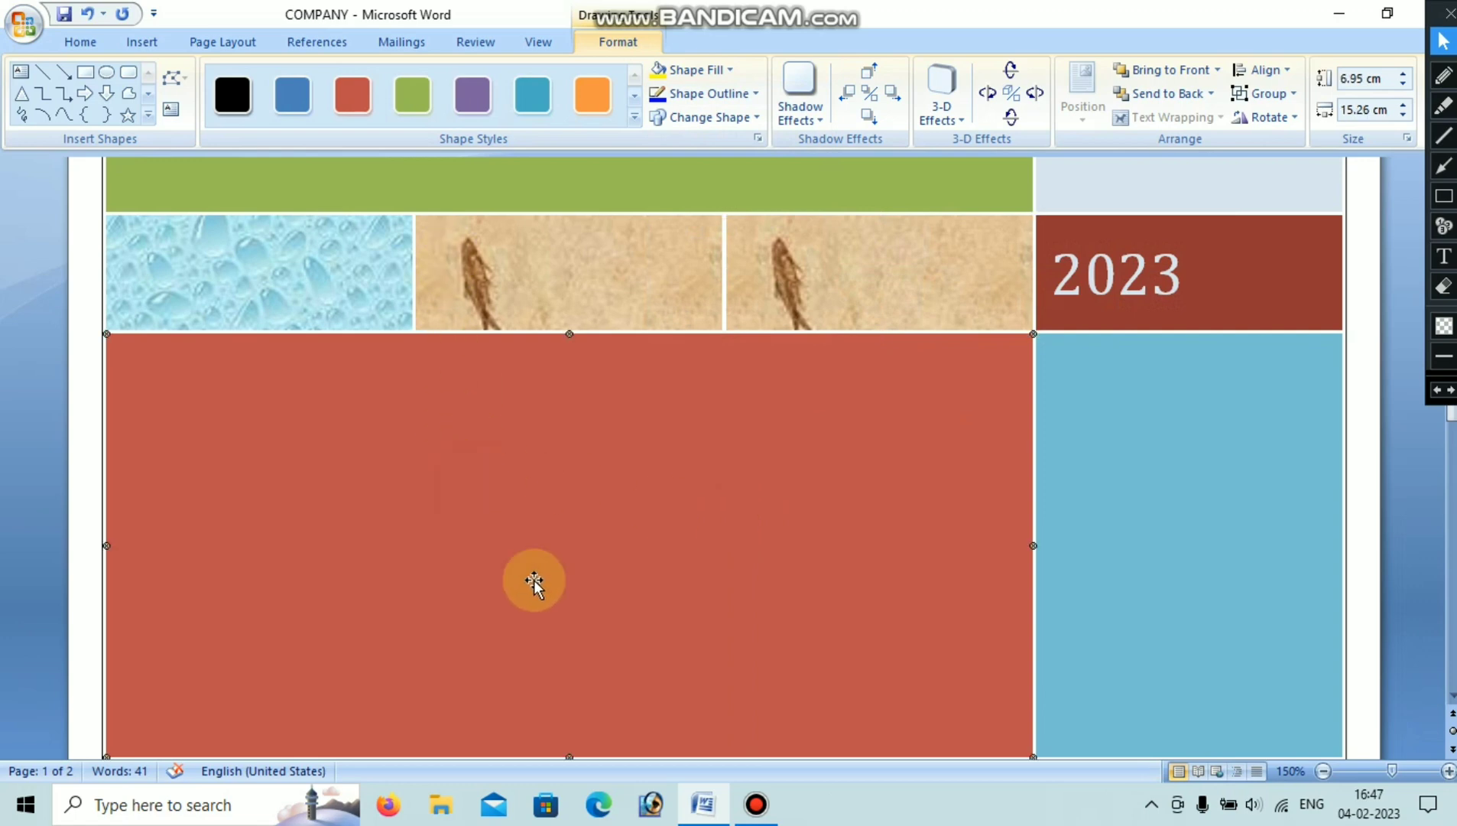
pyautogui.scroll(-5, 534, 580)
pyautogui.scroll(6, 565, 591)
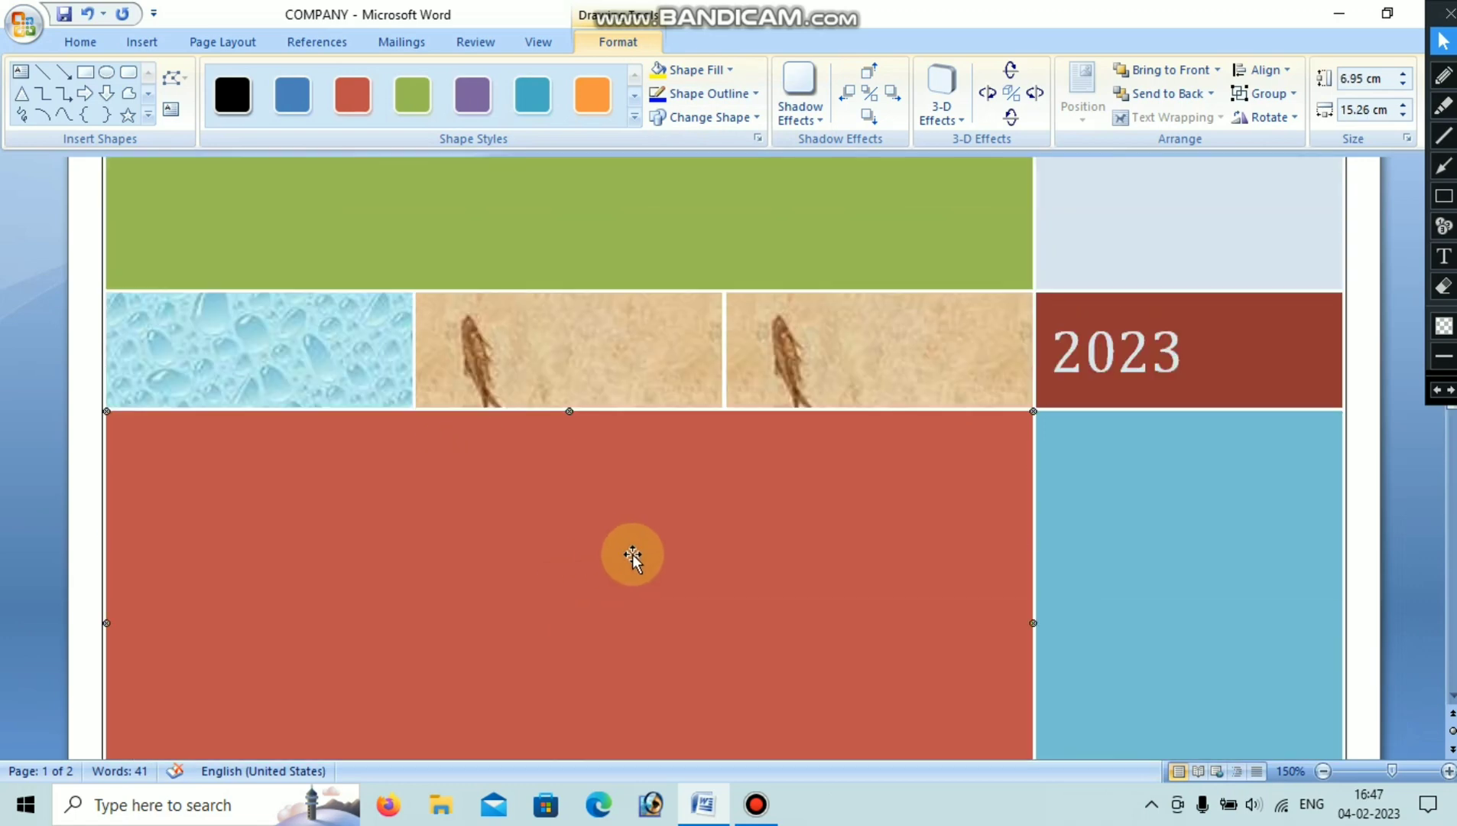
pyautogui.scroll(2, 632, 553)
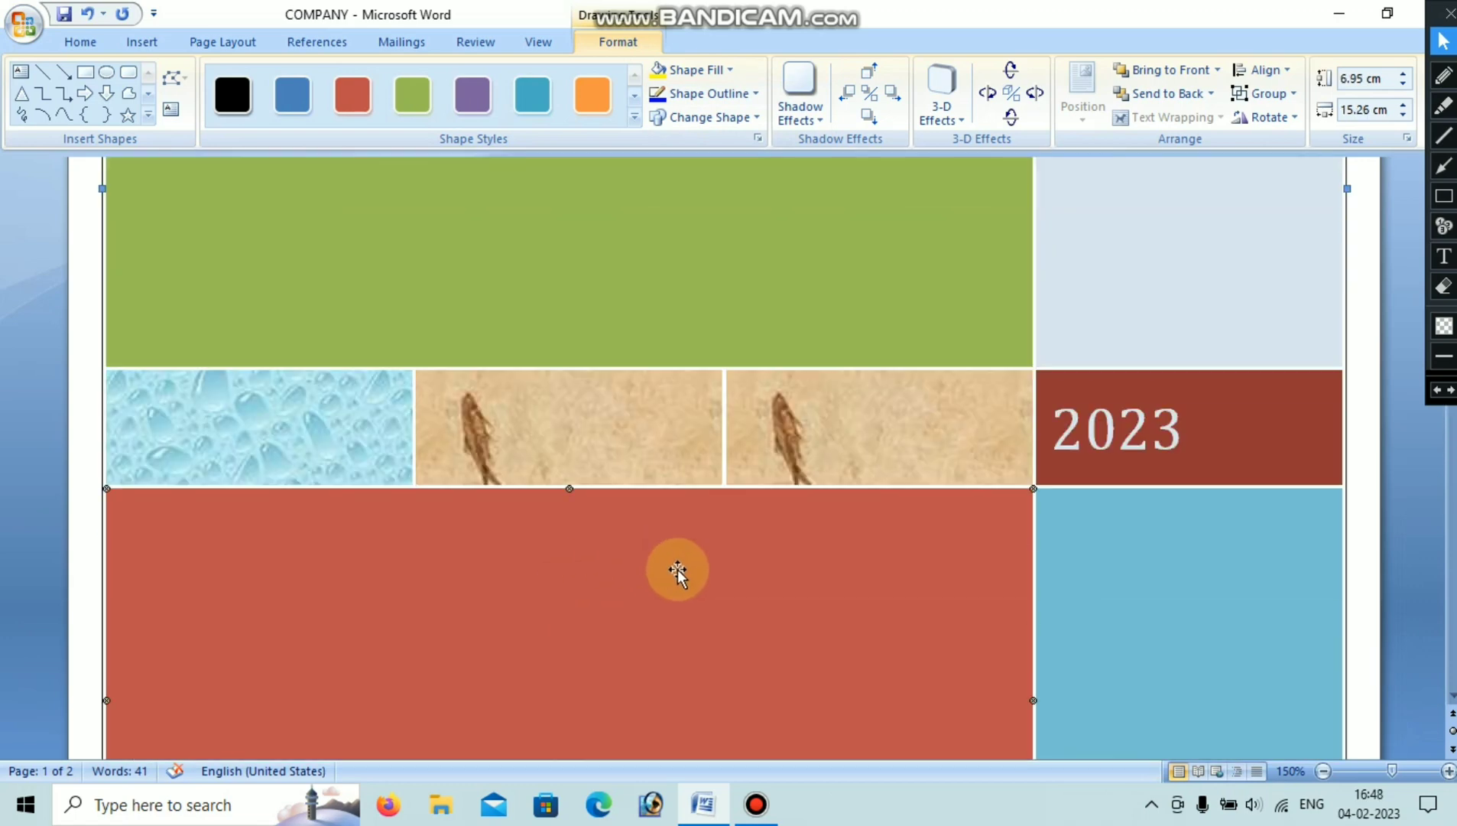
# Fill the large red tile below the year's row with the dark walnut wood texture.
pyautogui.click(756, 114)
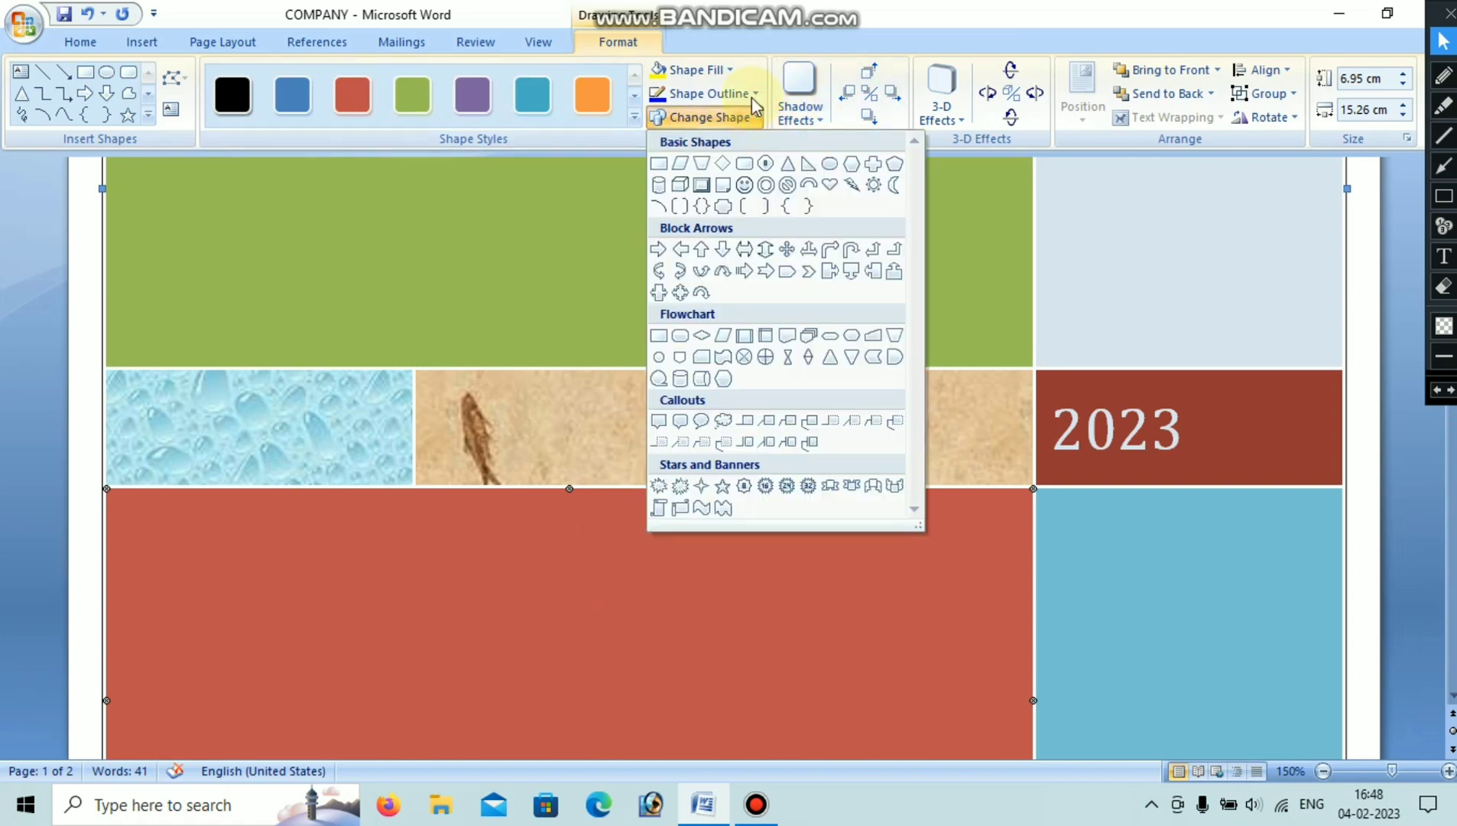
pyautogui.click(730, 70)
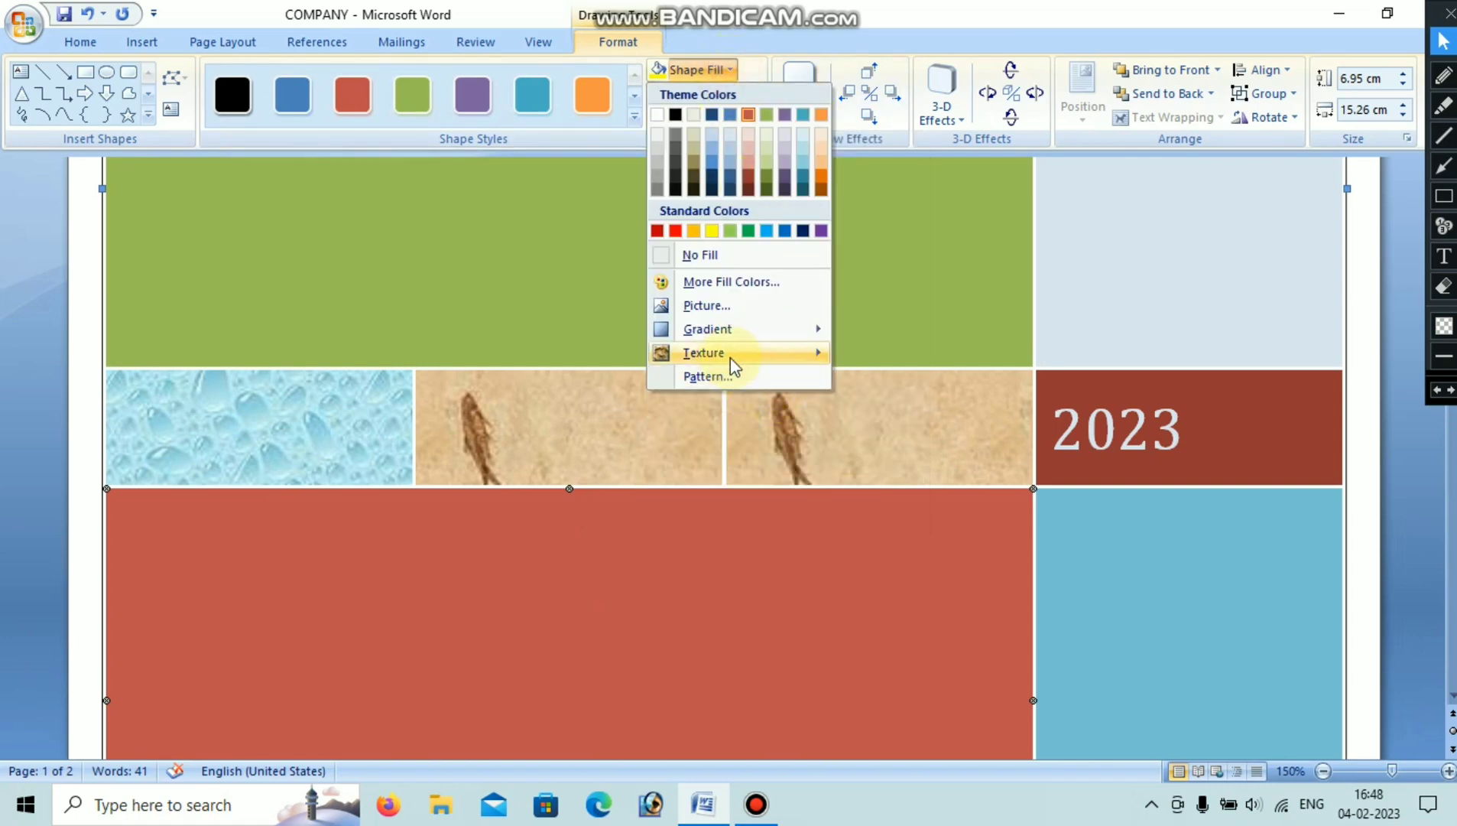
pyautogui.moveTo(745, 351)
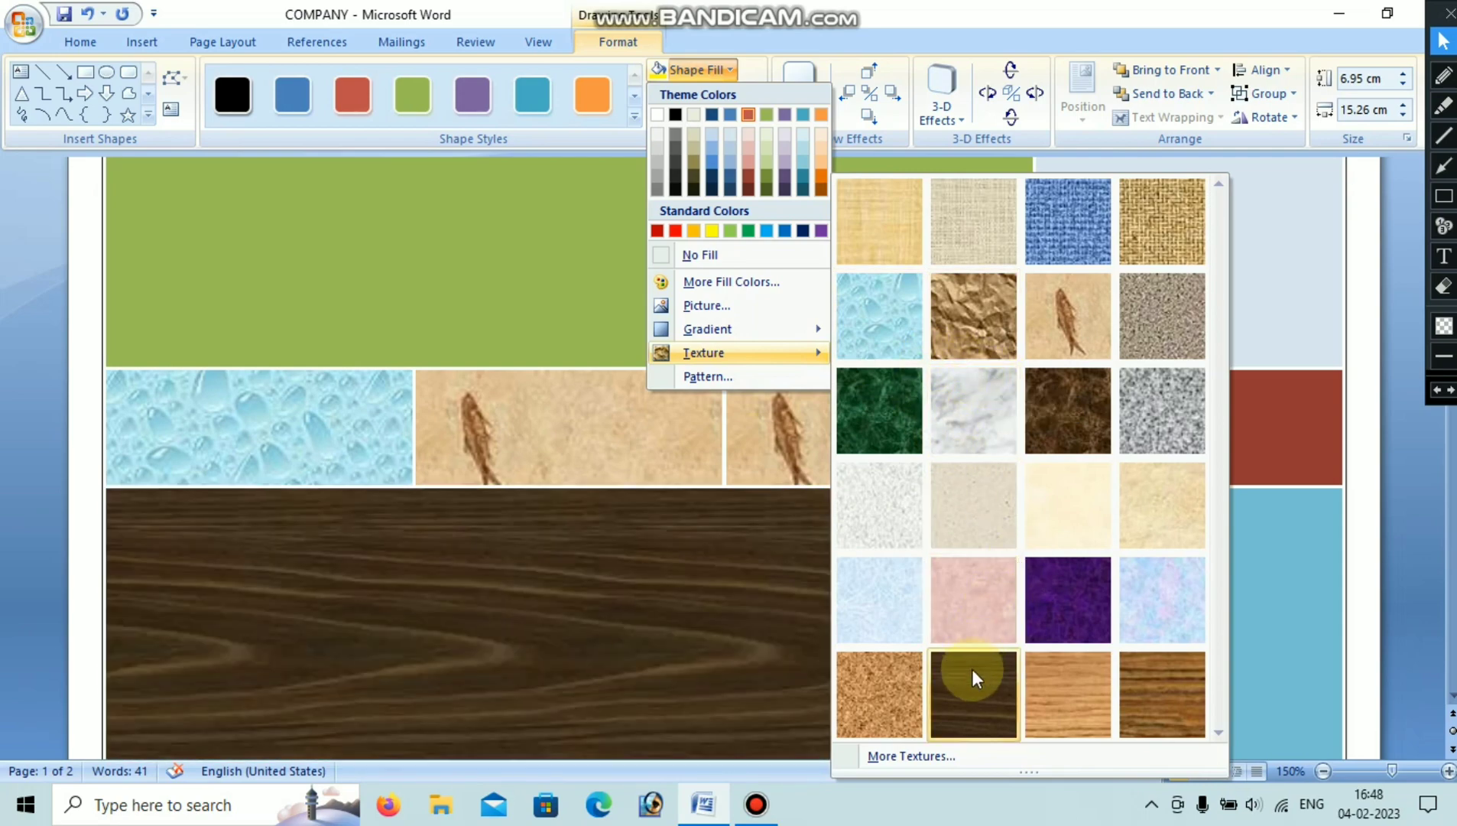
pyautogui.click(971, 672)
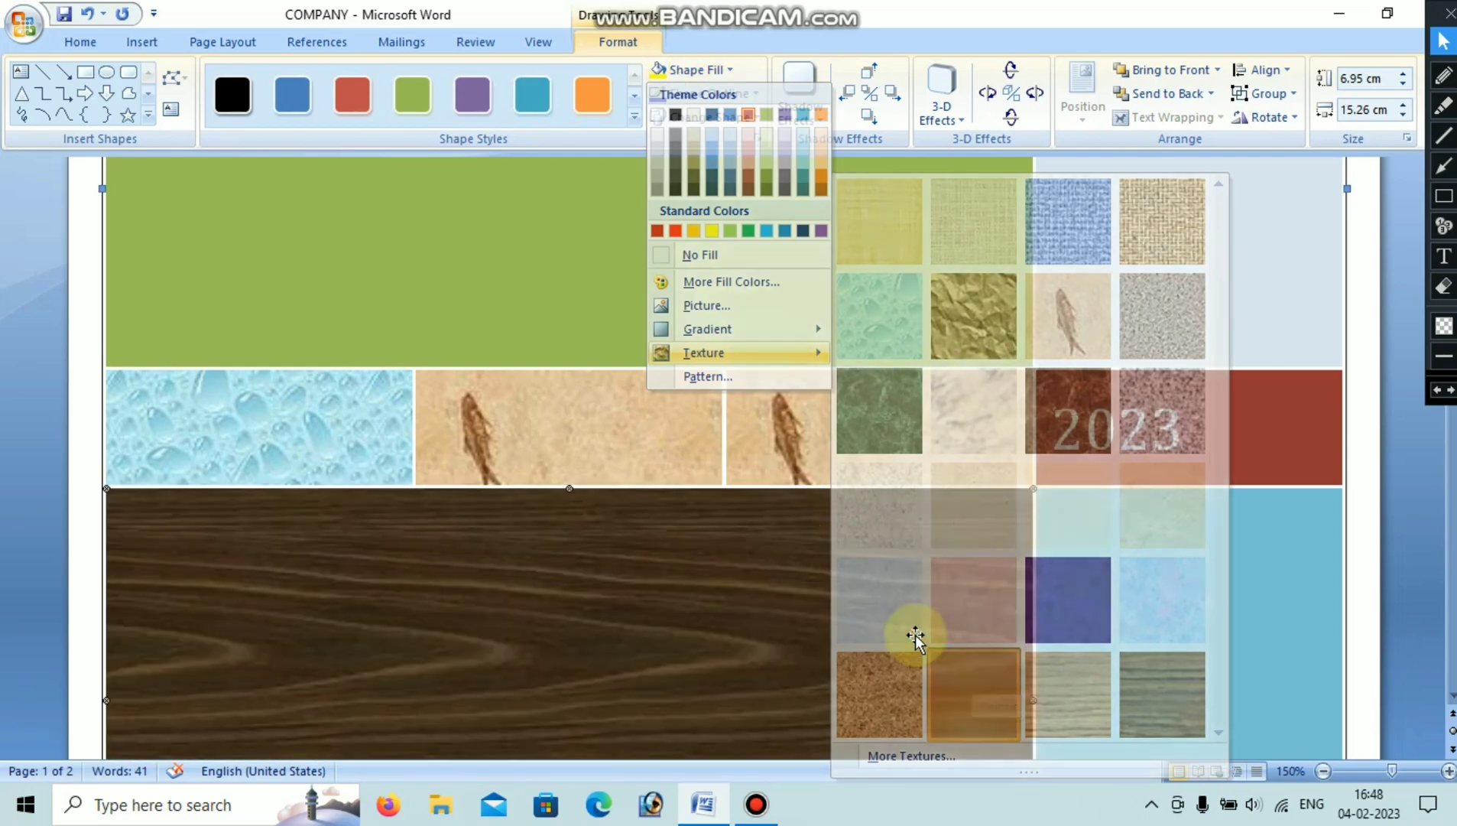
# Fill the large green tile behind the TIME TABLE title with the papyrus texture.
pyautogui.click(431, 243)
pyautogui.click(430, 243)
pyautogui.scroll(7, 579, 329)
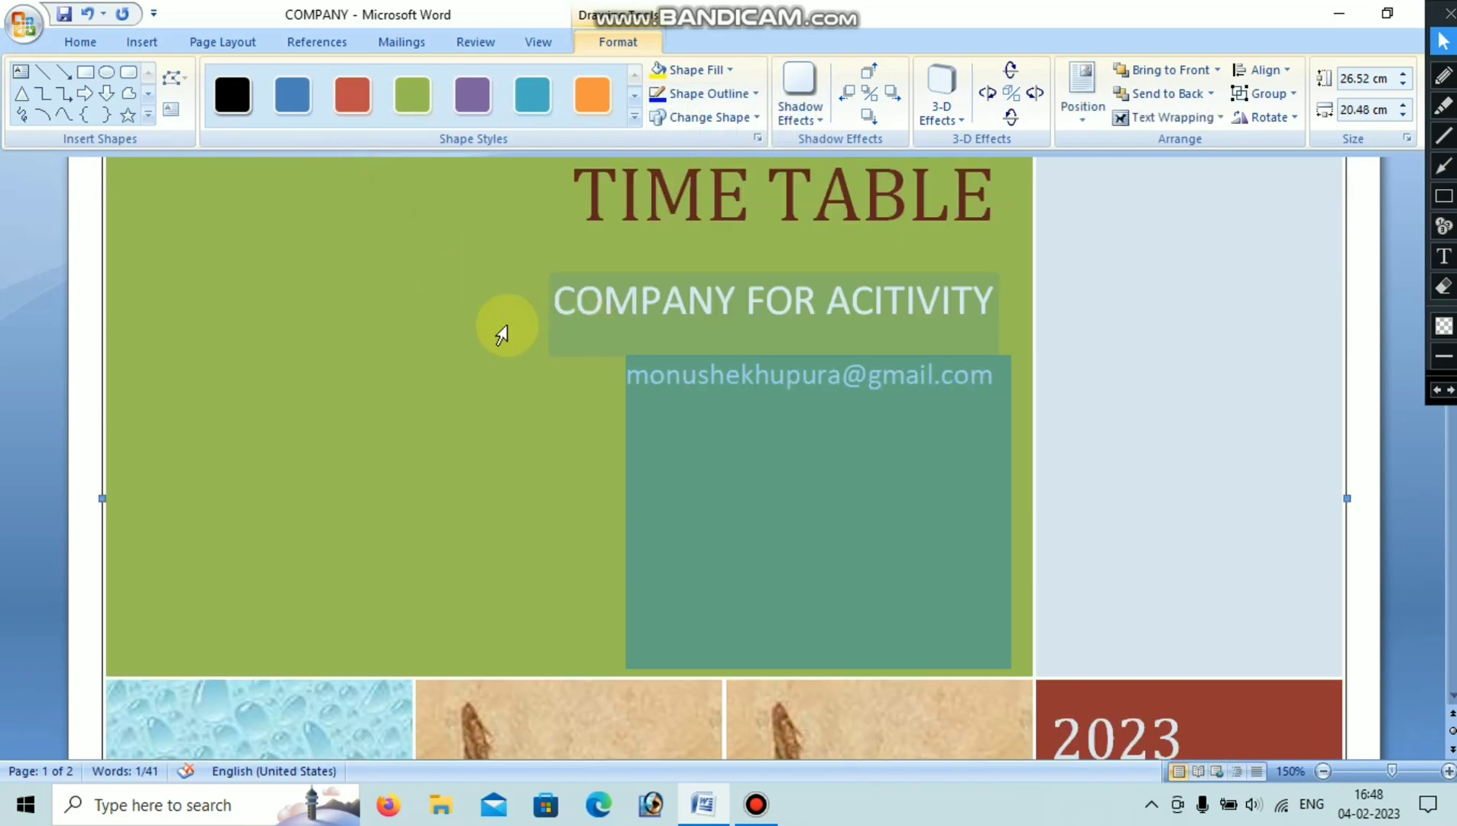
pyautogui.click(370, 375)
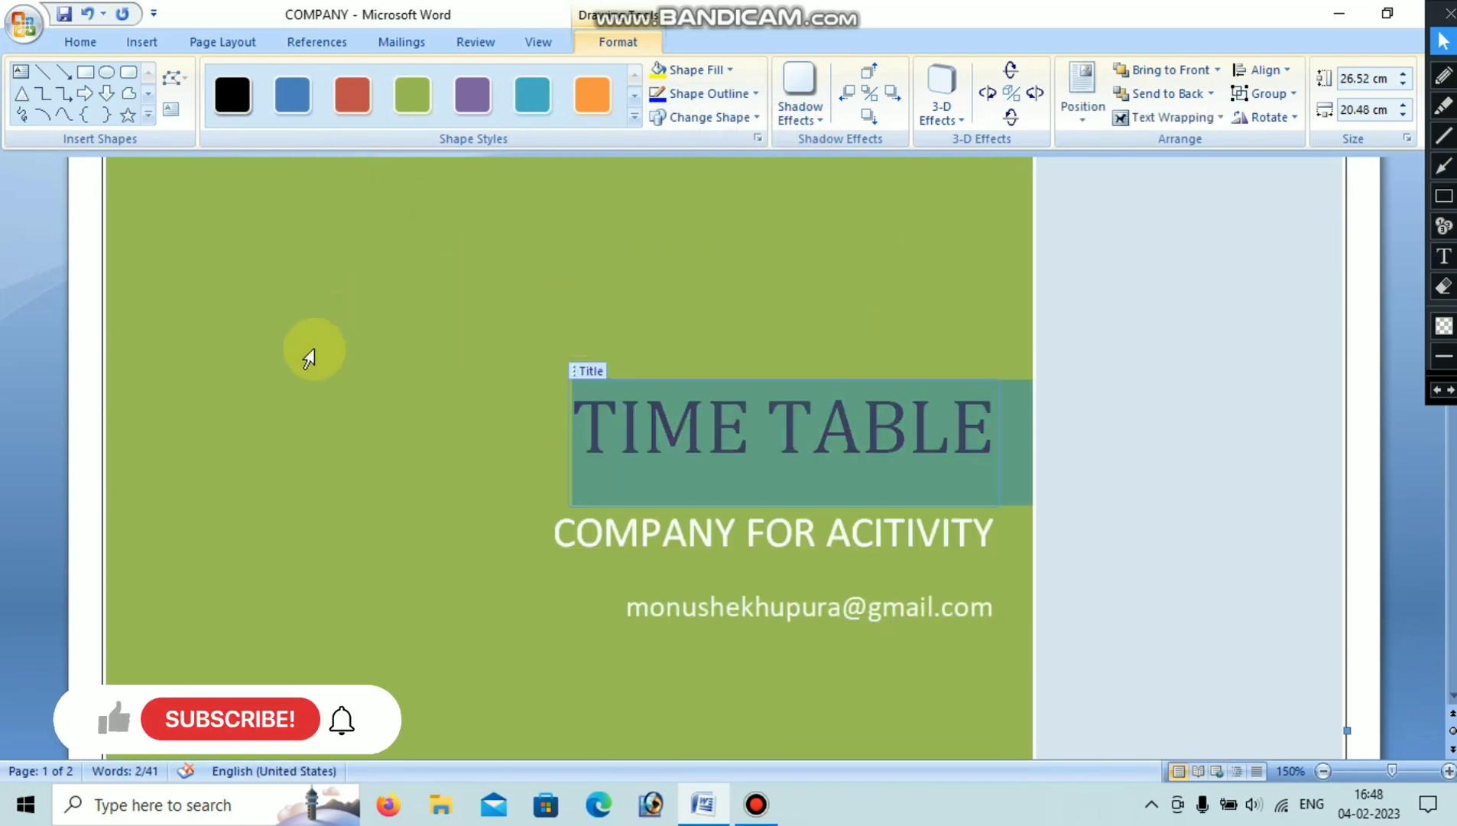
pyautogui.click(280, 336)
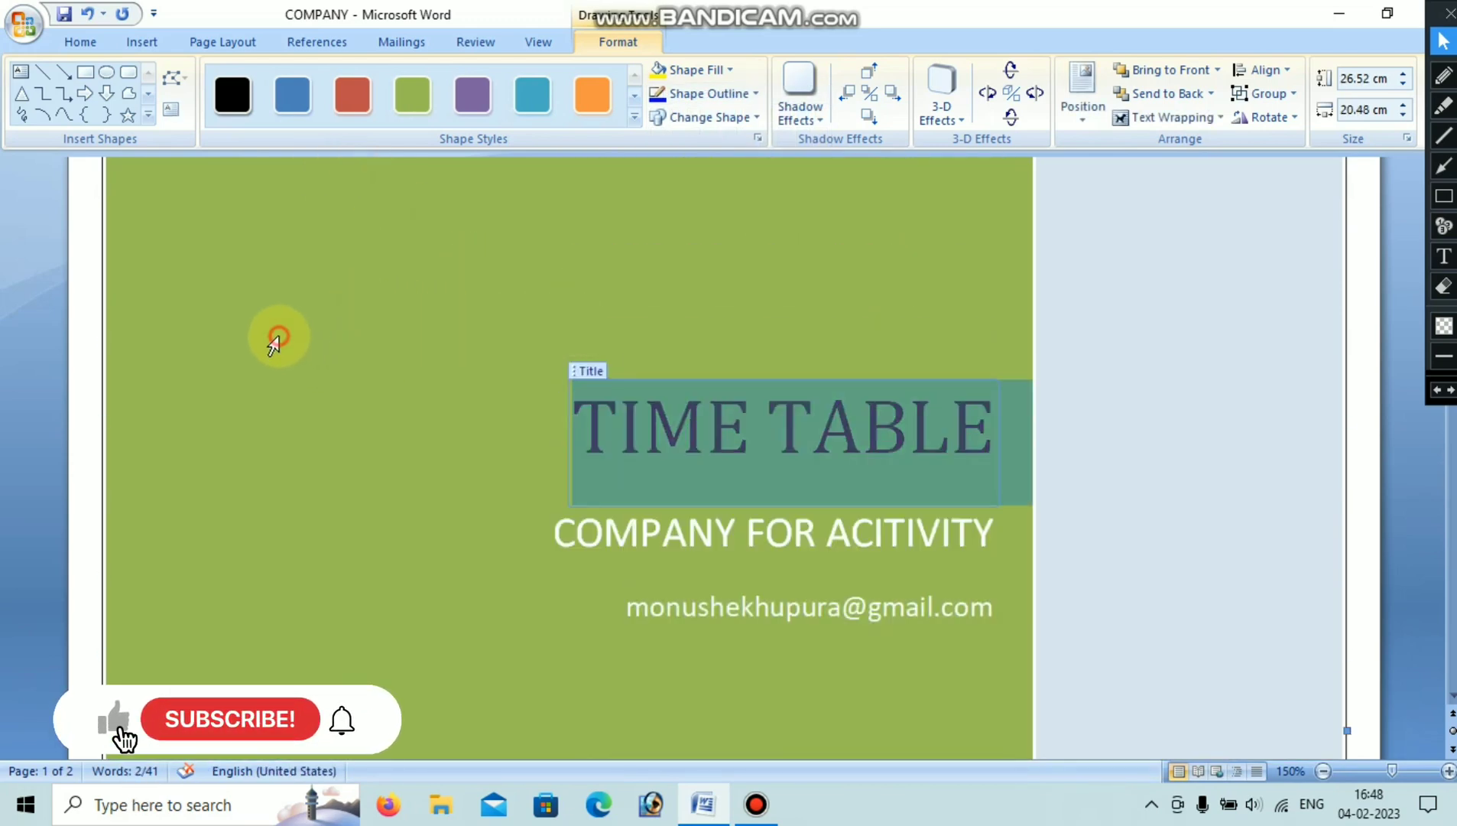
pyautogui.click(755, 93)
pyautogui.click(756, 206)
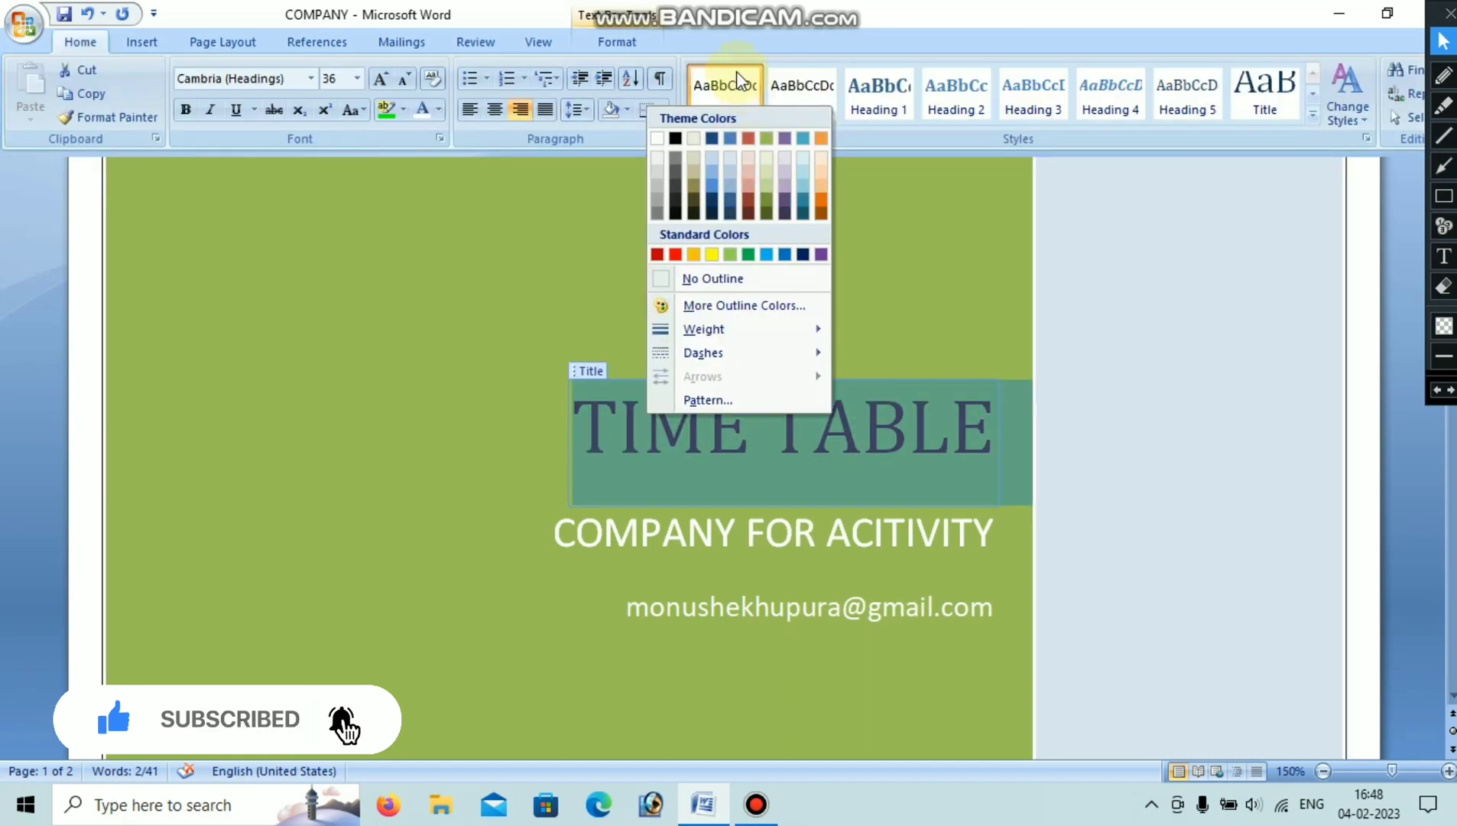
pyautogui.click(604, 46)
pyautogui.click(608, 45)
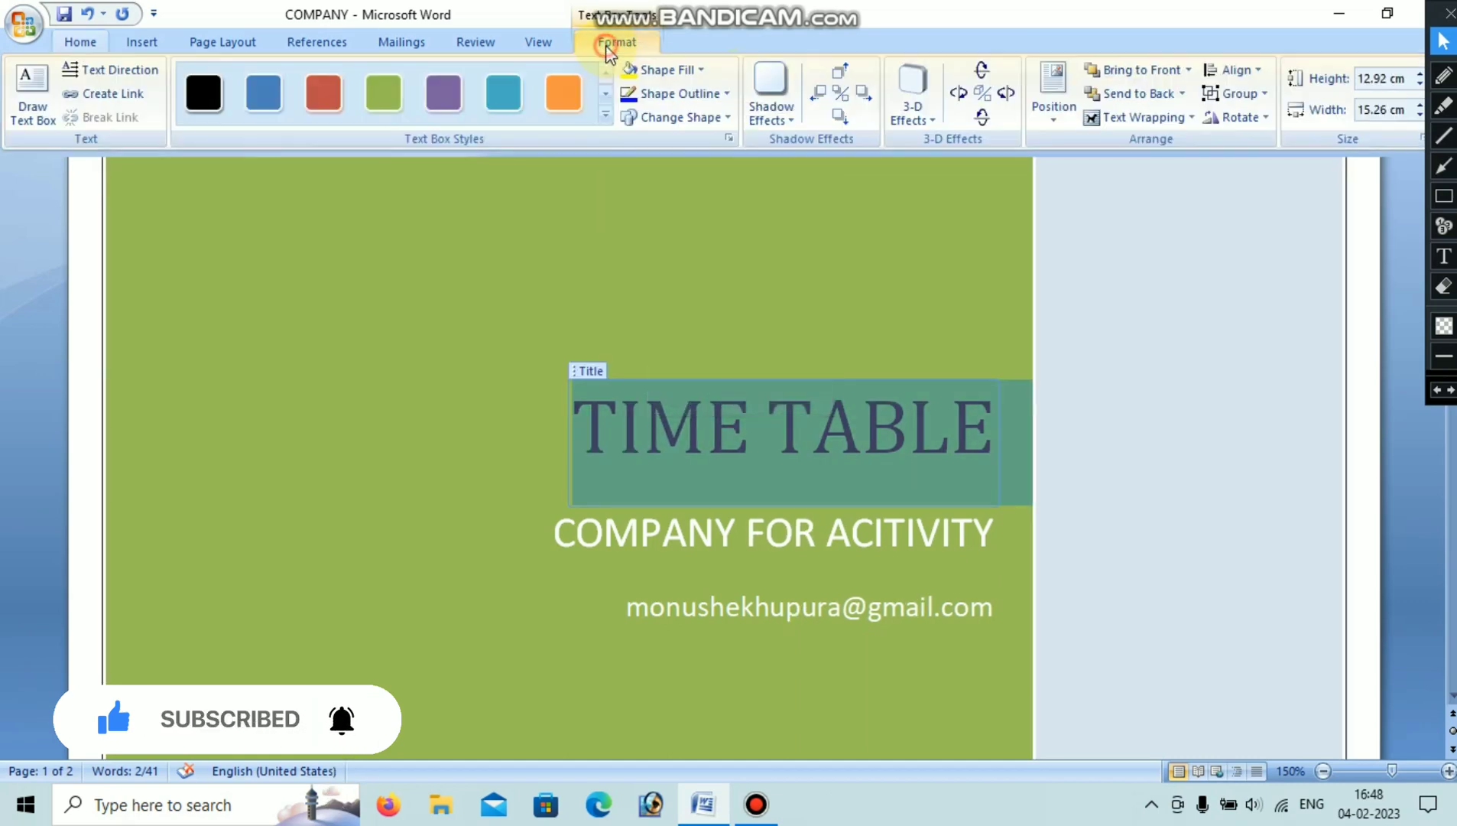
pyautogui.click(677, 70)
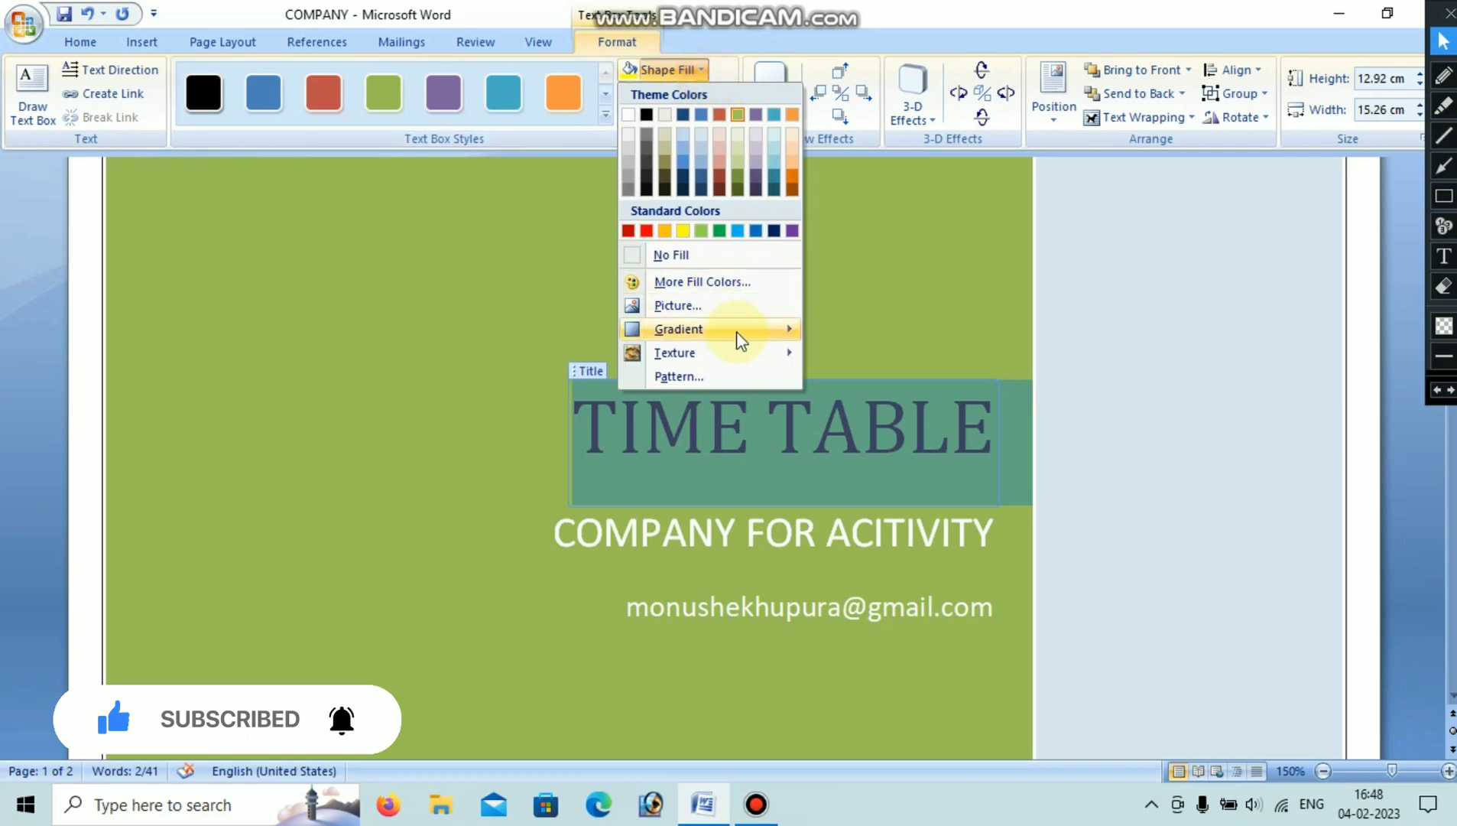
pyautogui.moveTo(735, 356)
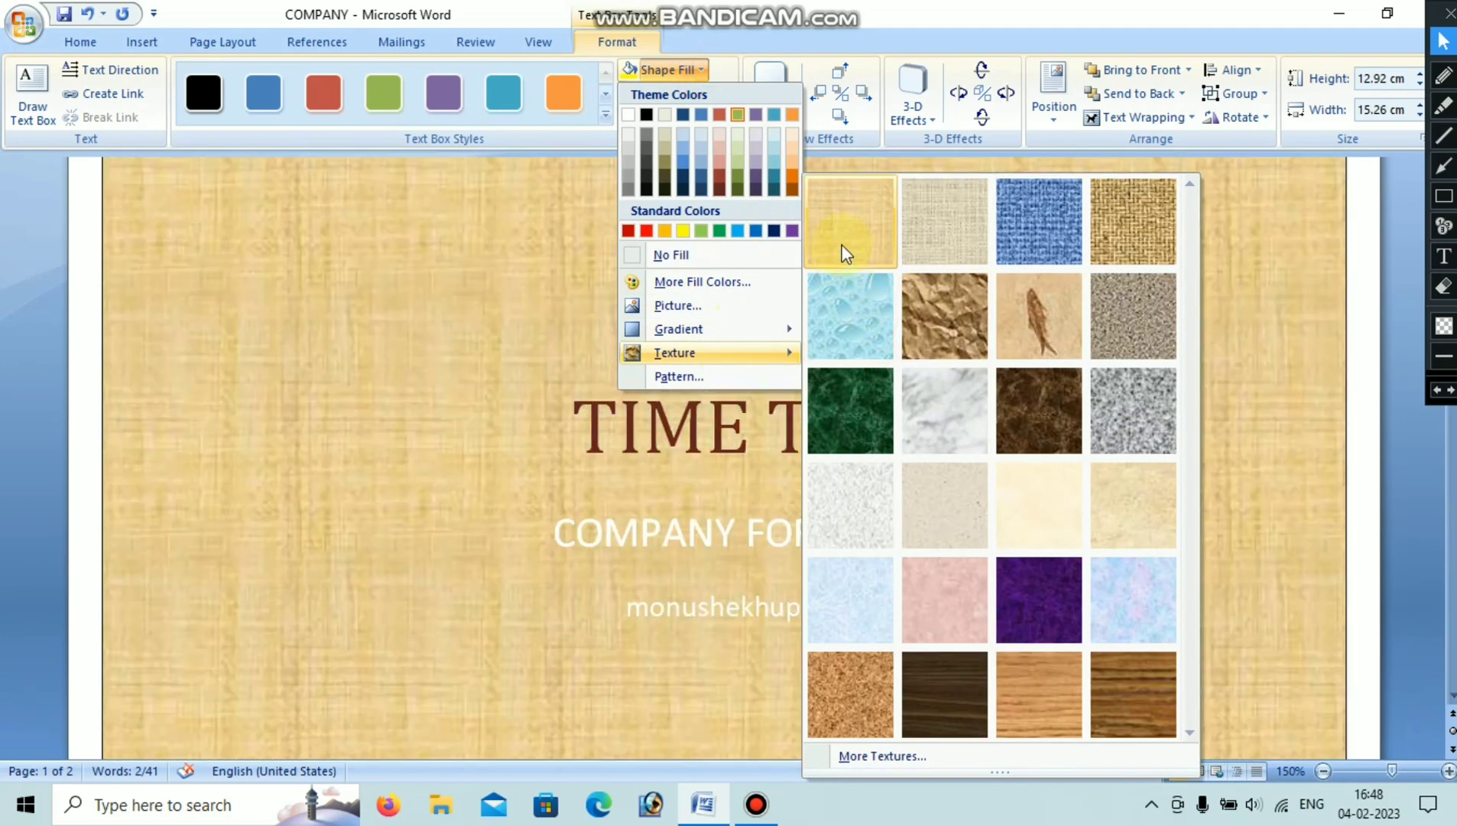
pyautogui.click(845, 243)
pyautogui.scroll(4, 767, 364)
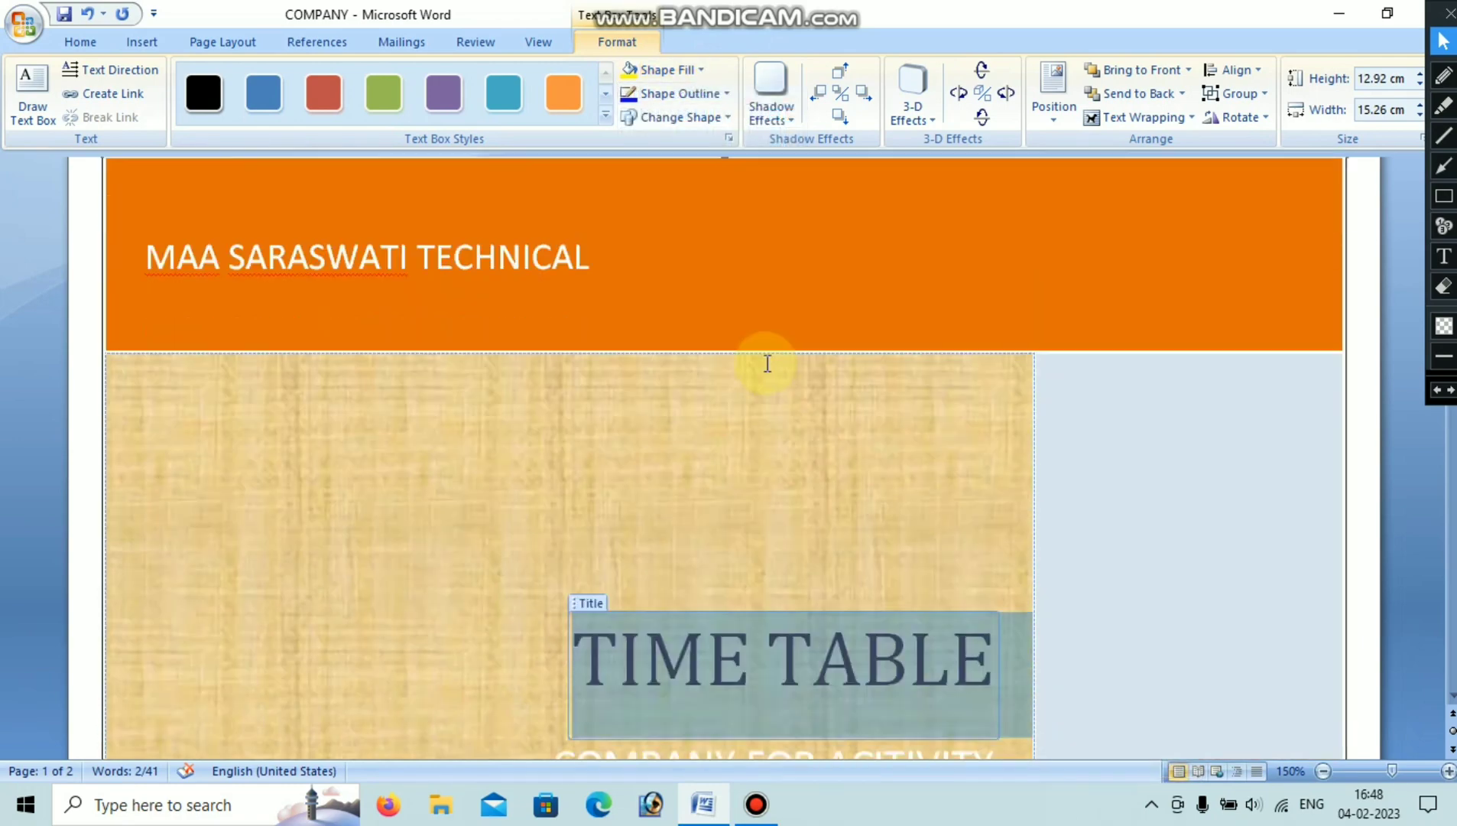
pyautogui.scroll(-2, 768, 359)
pyautogui.scroll(2, 767, 363)
pyautogui.click(745, 316)
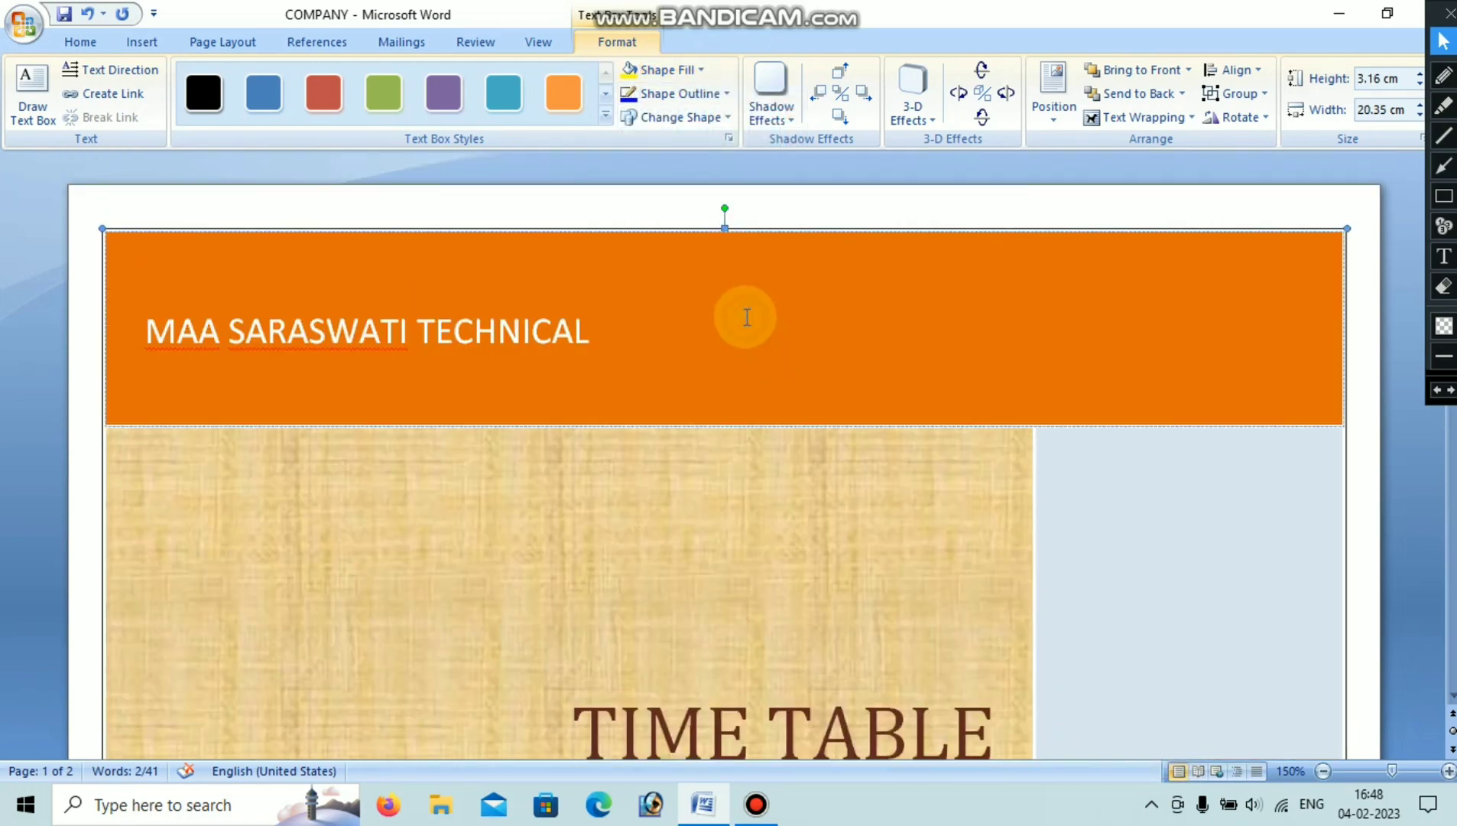
pyautogui.click(671, 70)
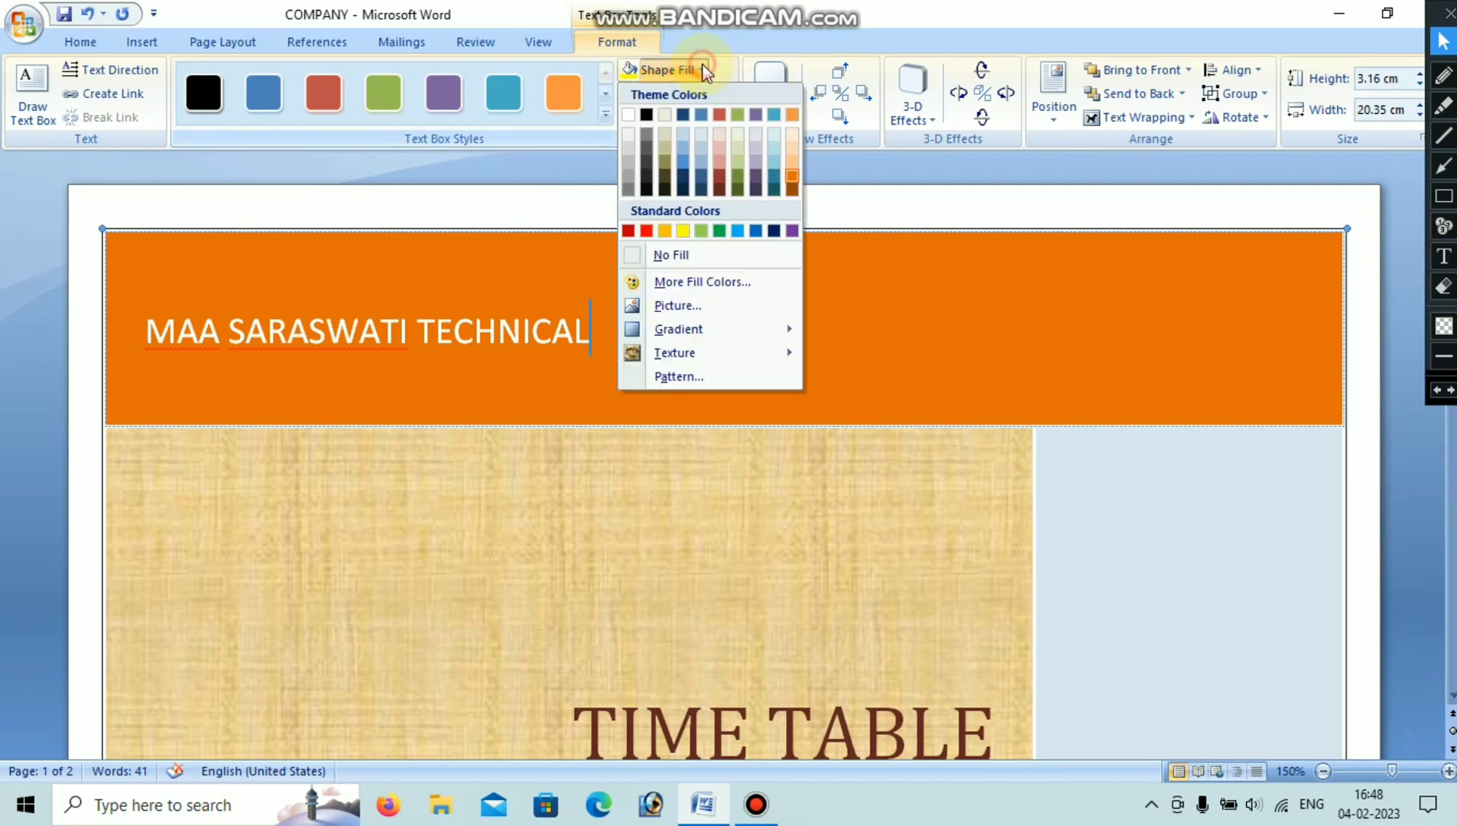
pyautogui.moveTo(675, 354)
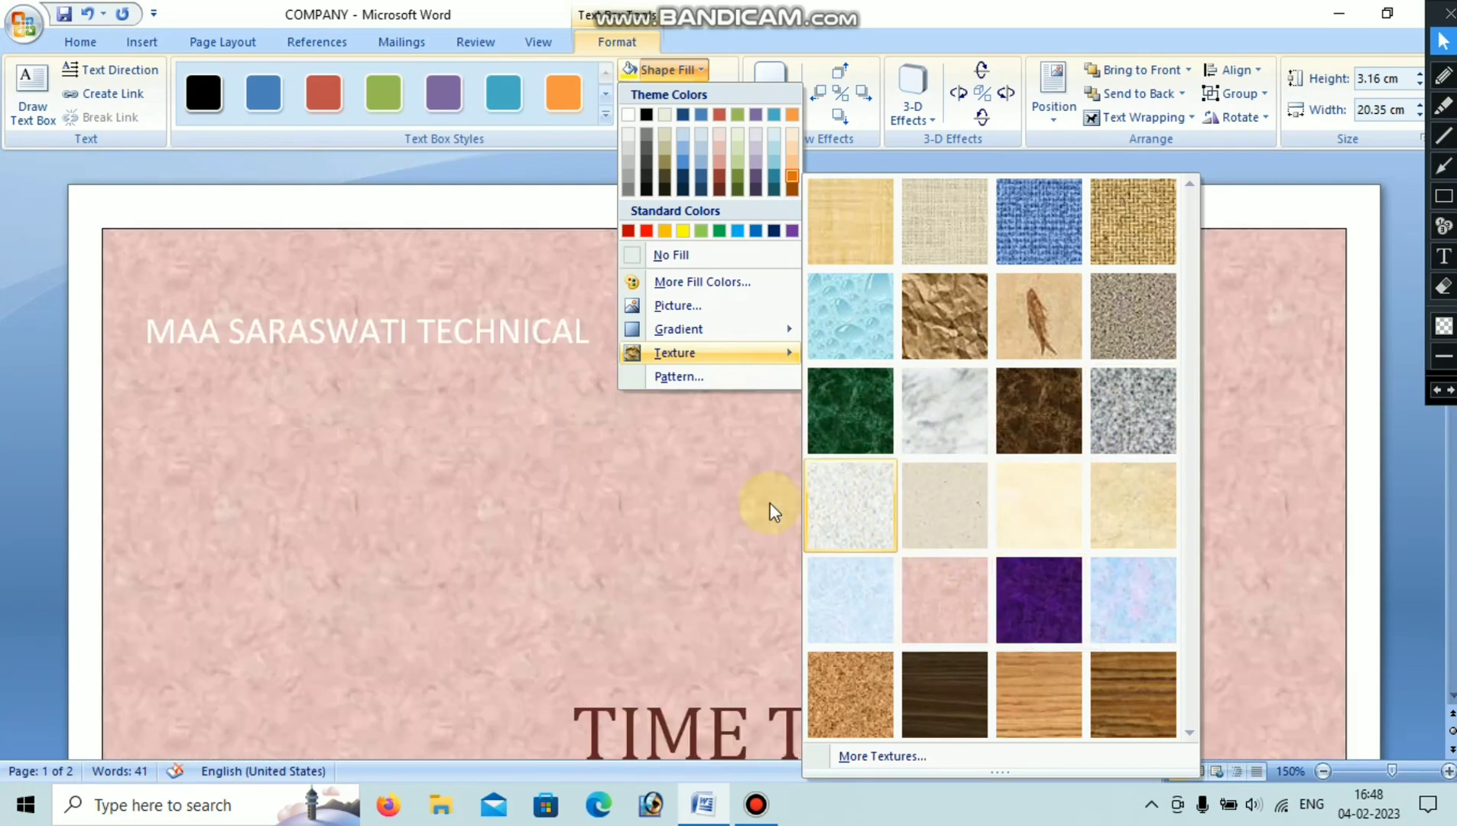
pyautogui.click(1268, 561)
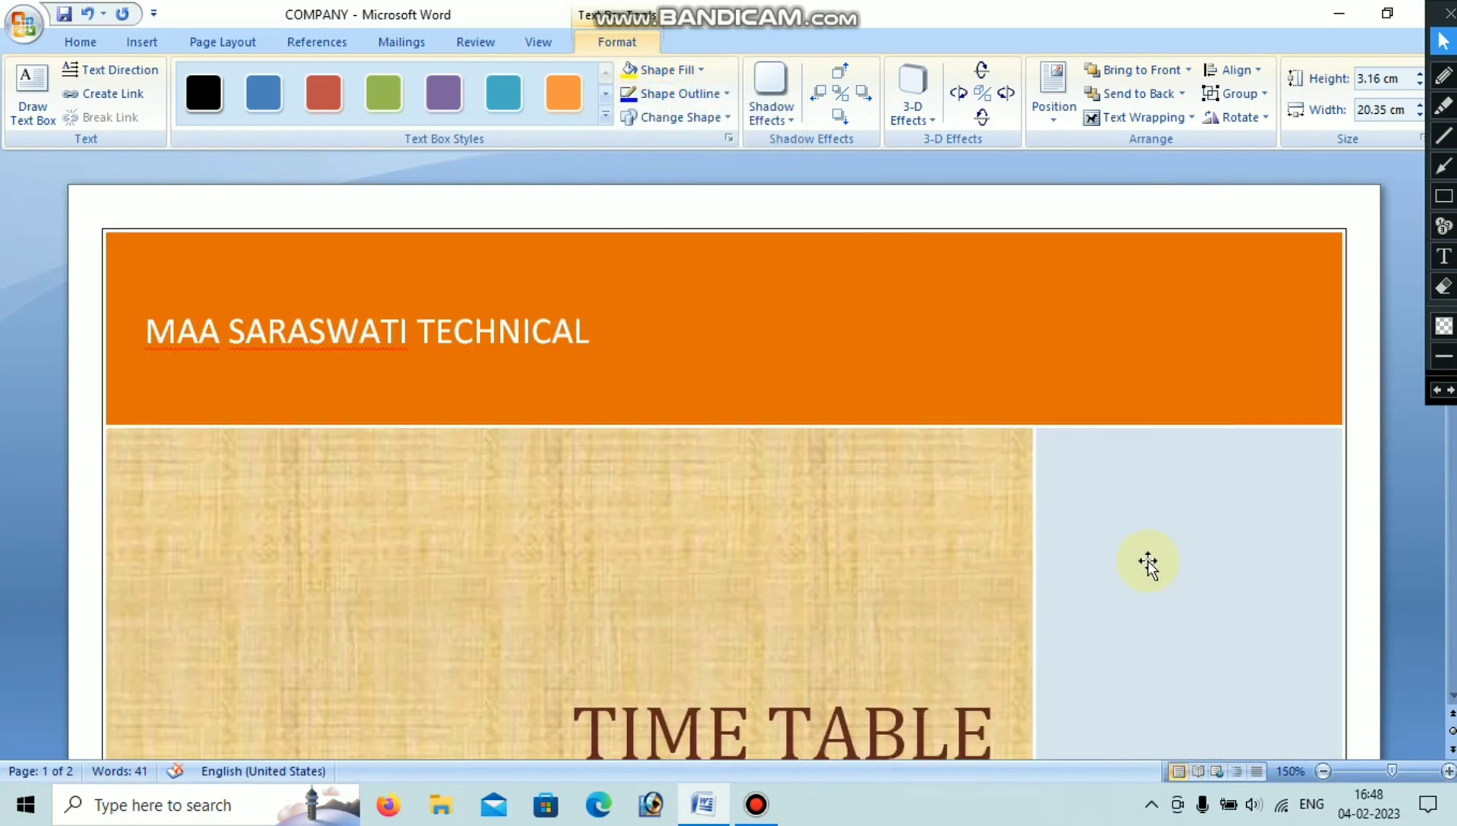
# Fill the light blue tile beside the TIME TABLE title with the picture Maa-Saraswati.jpg.optimal from the Desktop.
pyautogui.scroll(-3, 1144, 535)
pyautogui.click(1141, 514)
pyautogui.scroll(3, 879, 321)
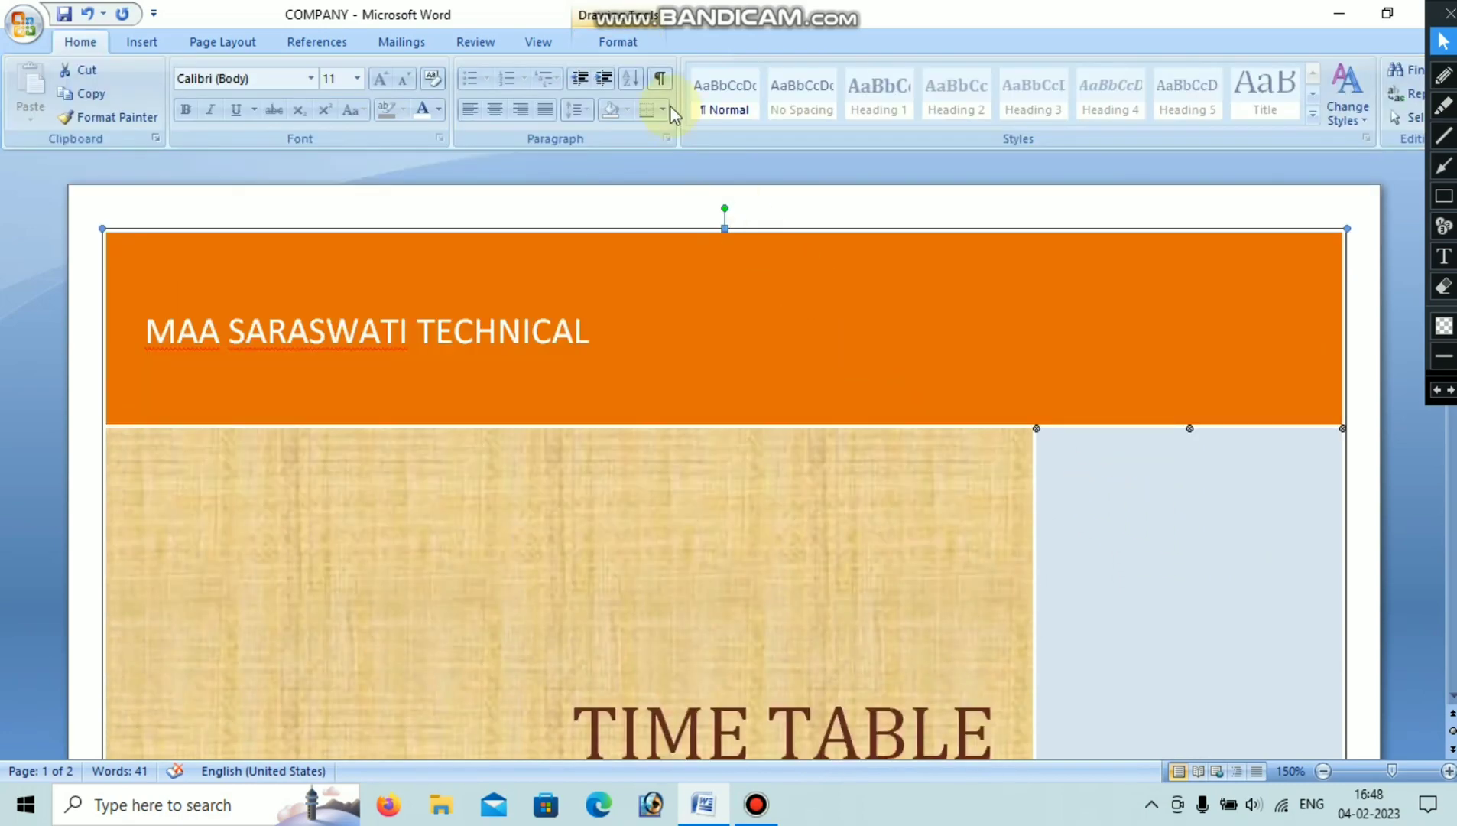
pyautogui.click(615, 43)
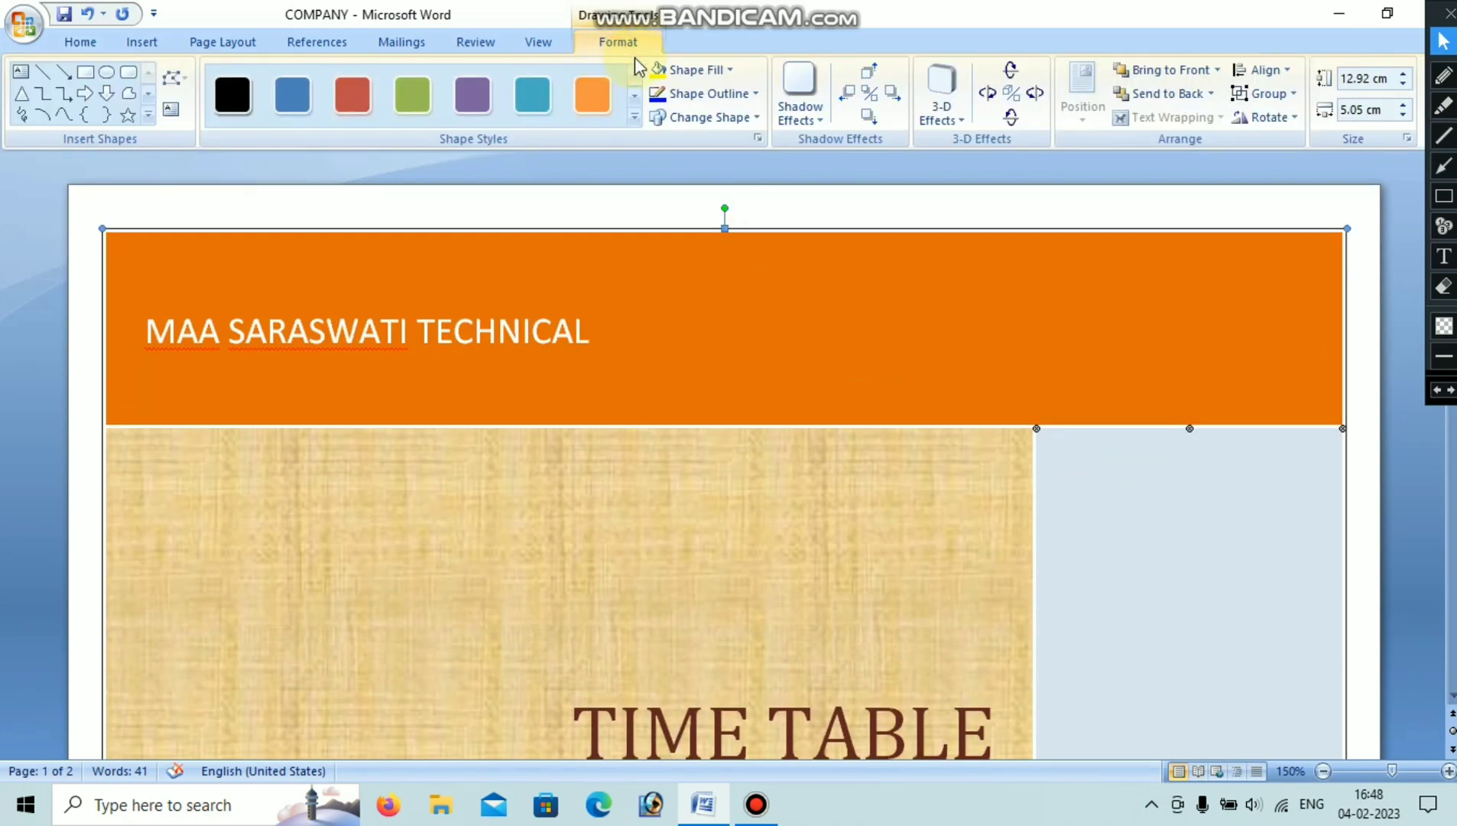
pyautogui.click(728, 67)
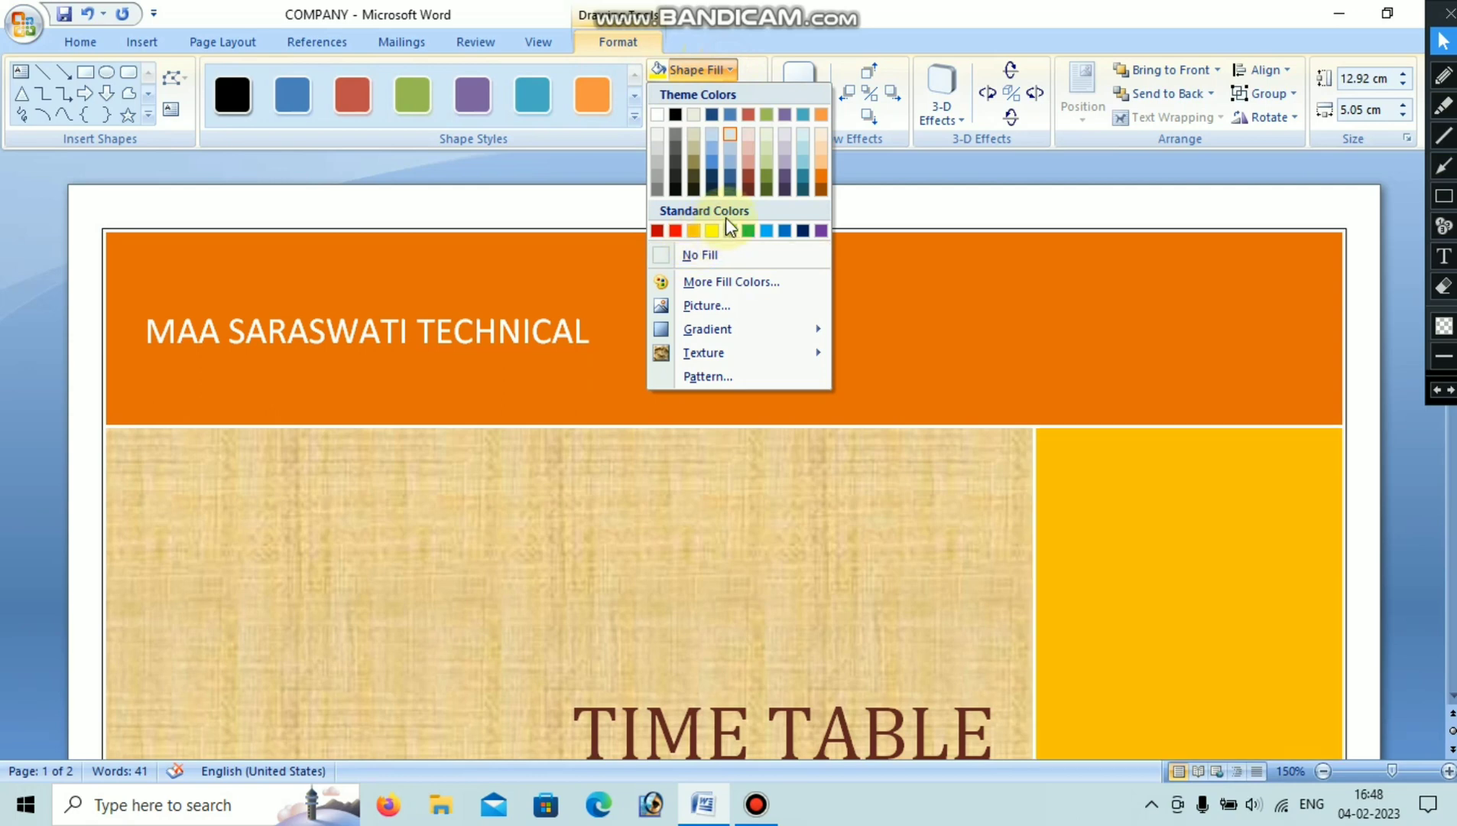
pyautogui.click(776, 284)
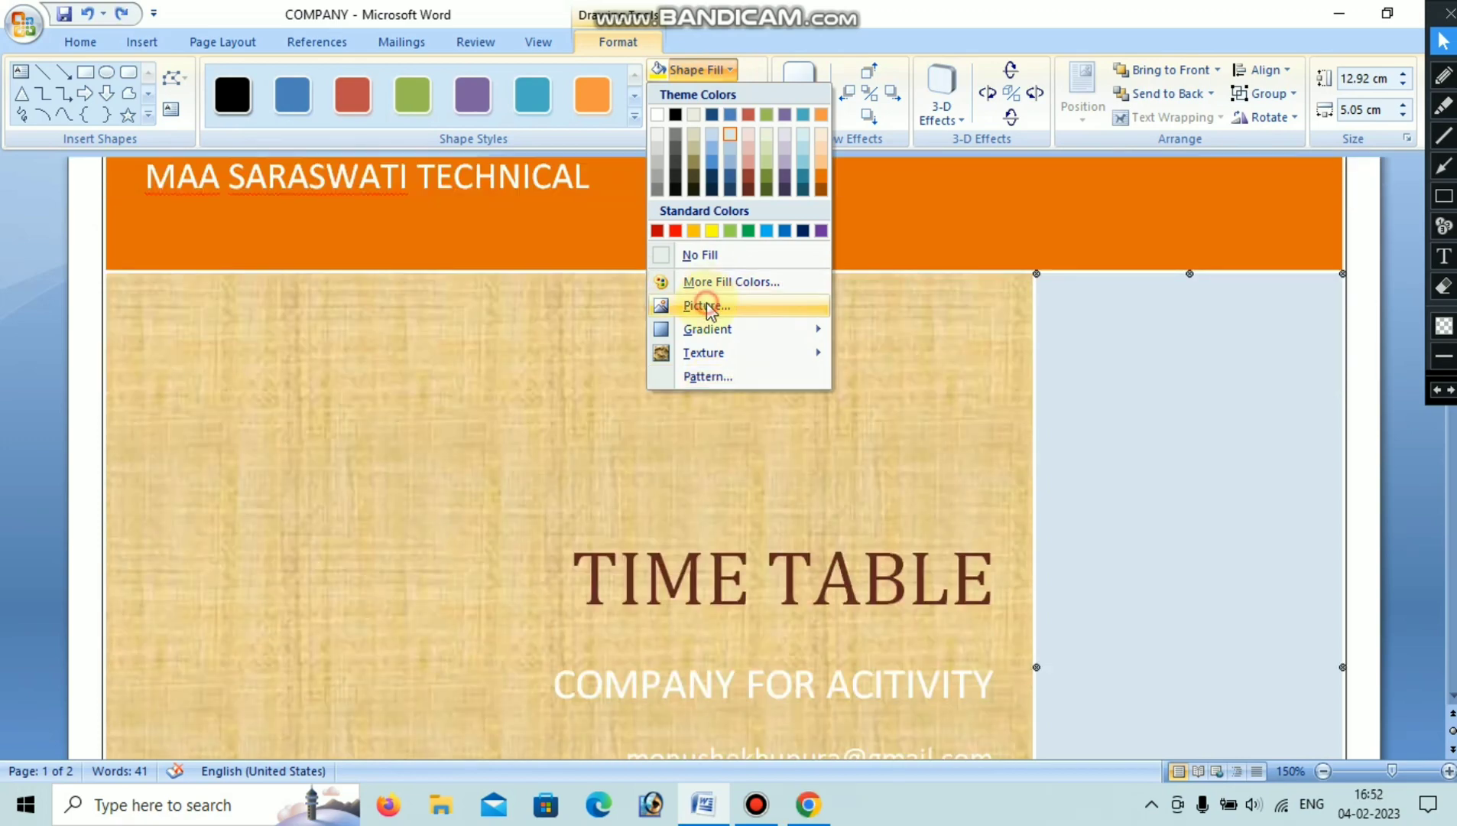
pyautogui.click(706, 304)
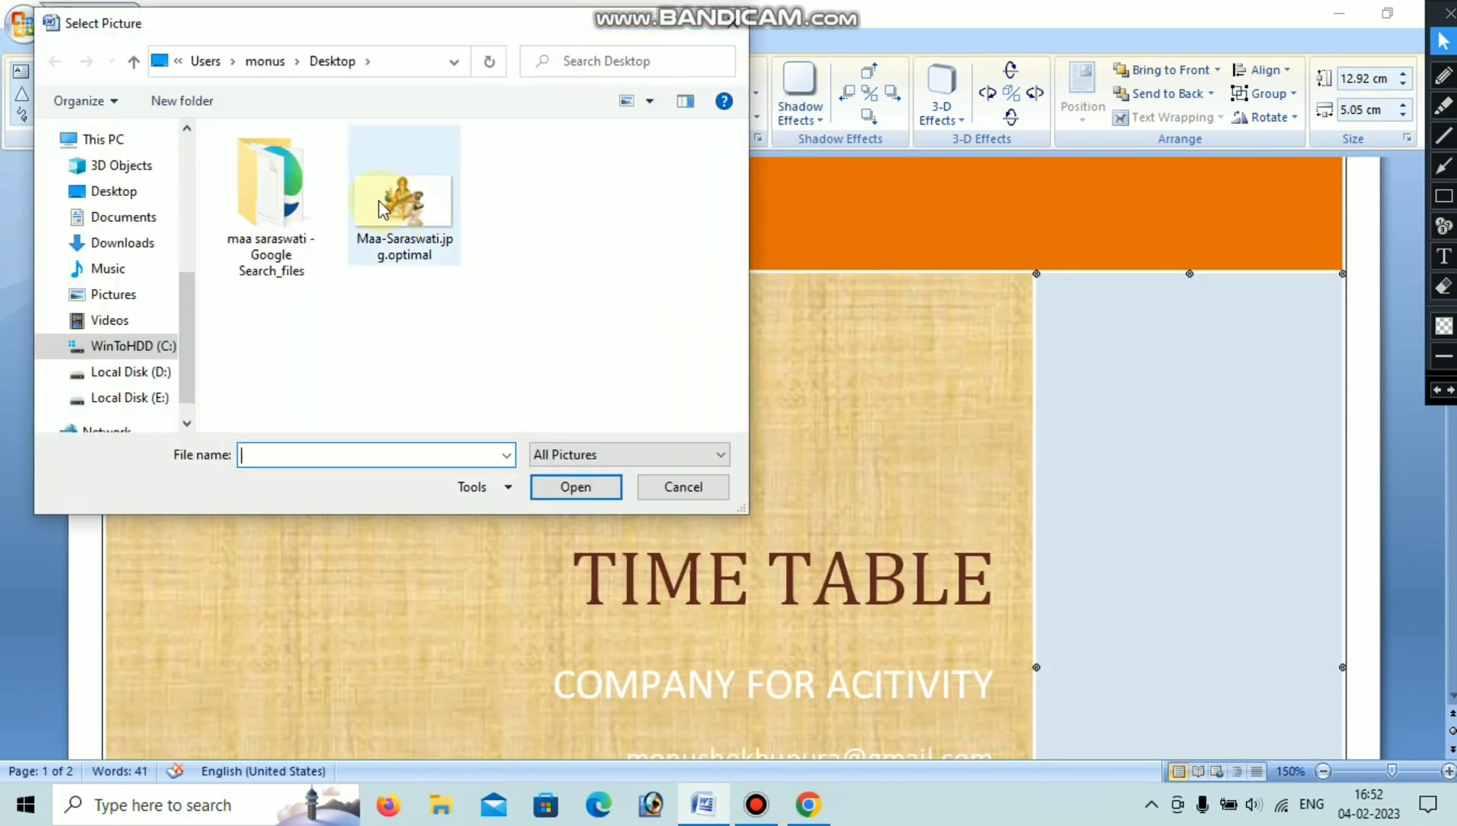
pyautogui.click(382, 205)
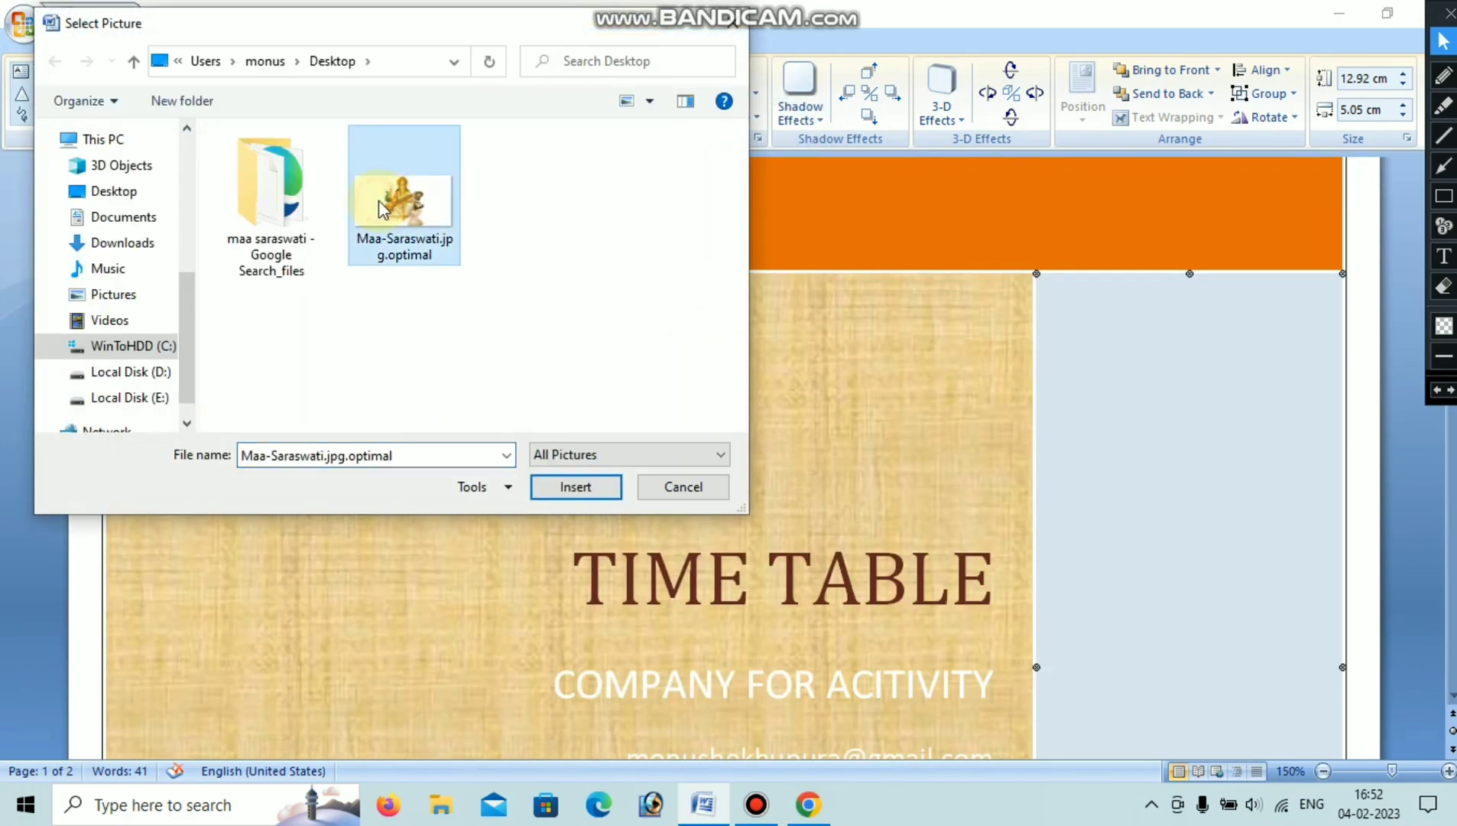
pyautogui.click(586, 488)
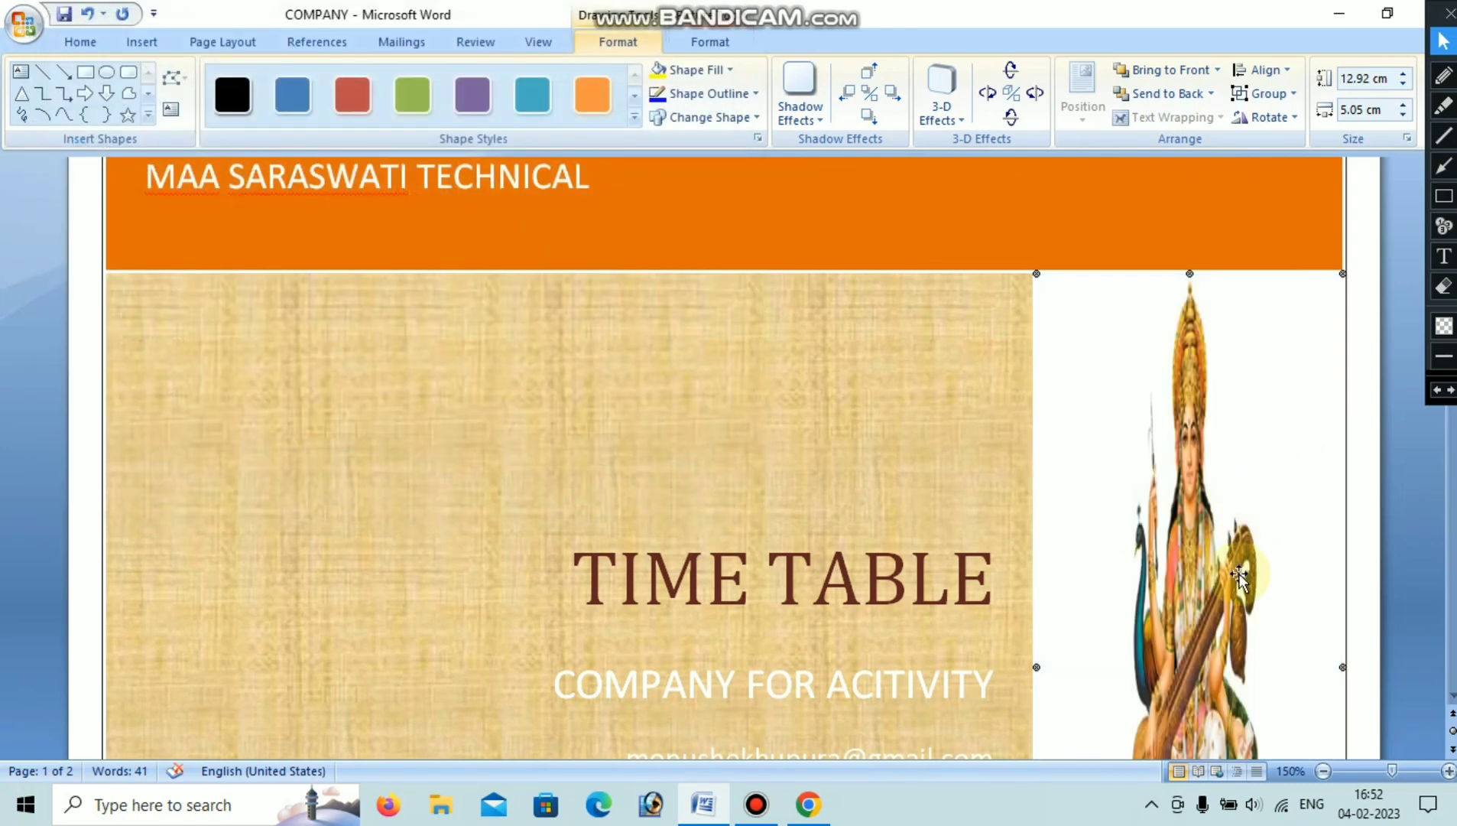
# Review the tiles and address line of the cover page and the timetable on the following page.
pyautogui.scroll(-10, 1237, 551)
pyautogui.scroll(-10, 1238, 565)
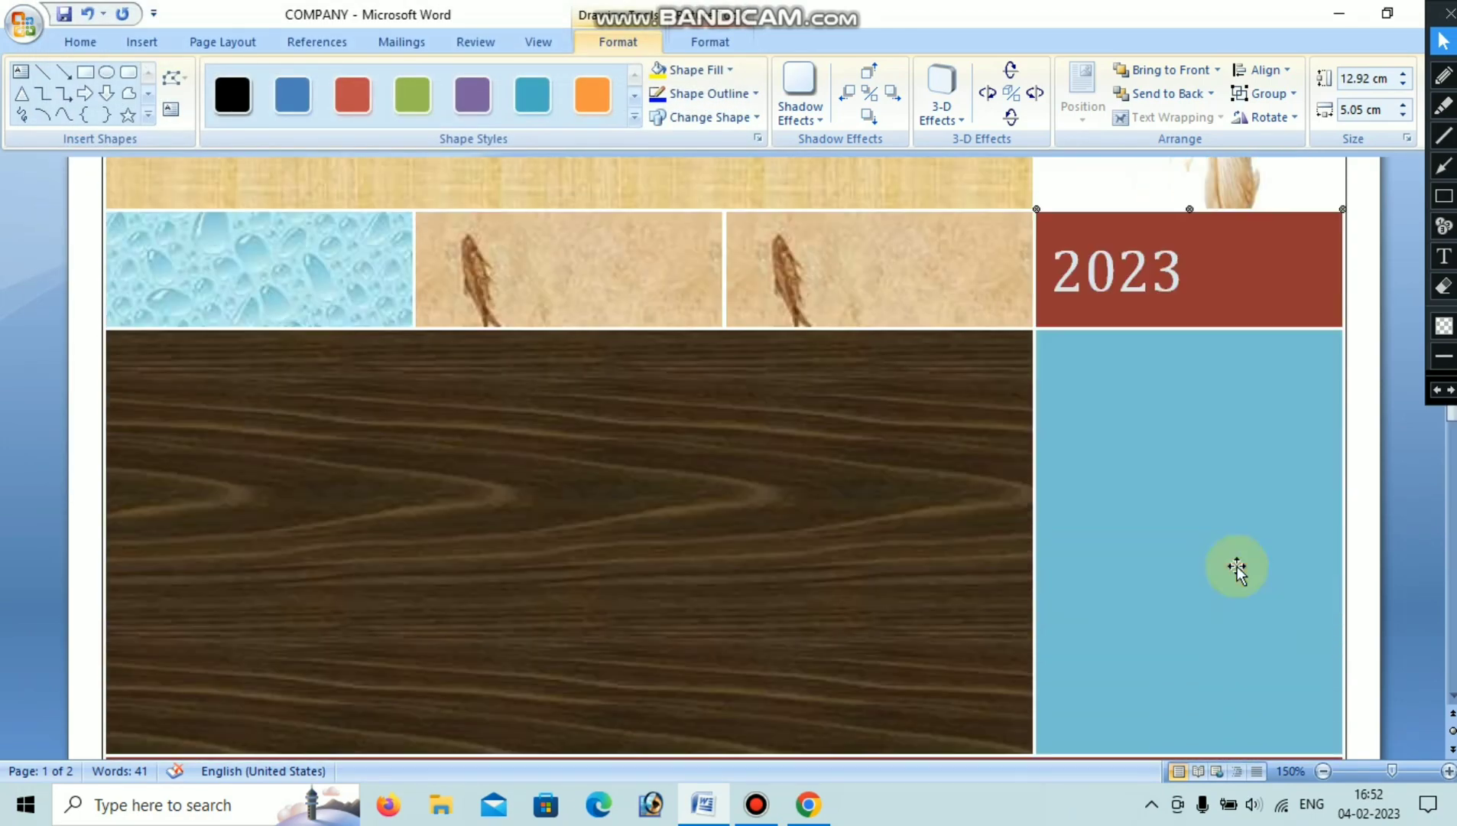
pyautogui.scroll(3, 1085, 544)
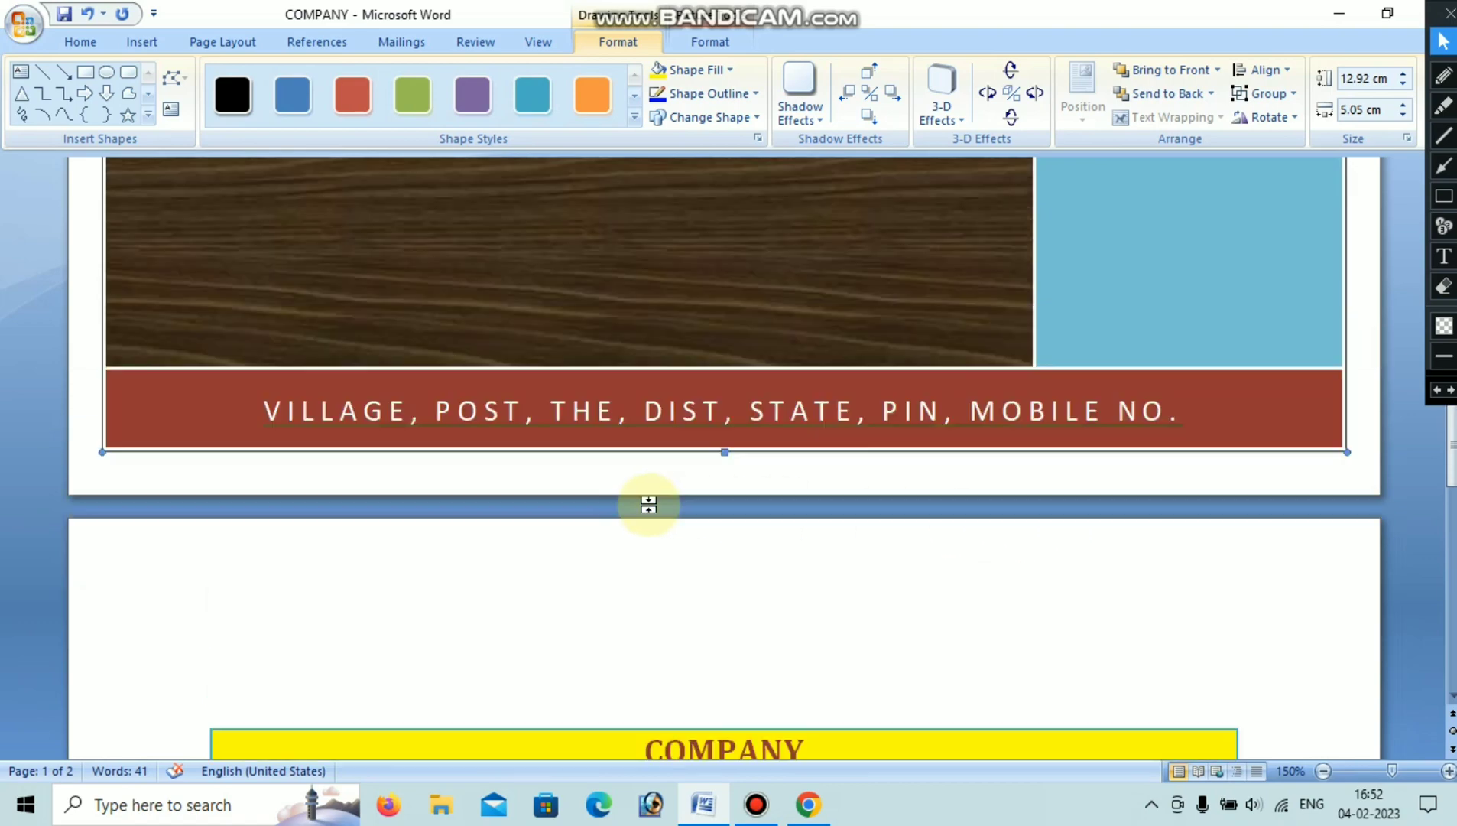
pyautogui.click(179, 420)
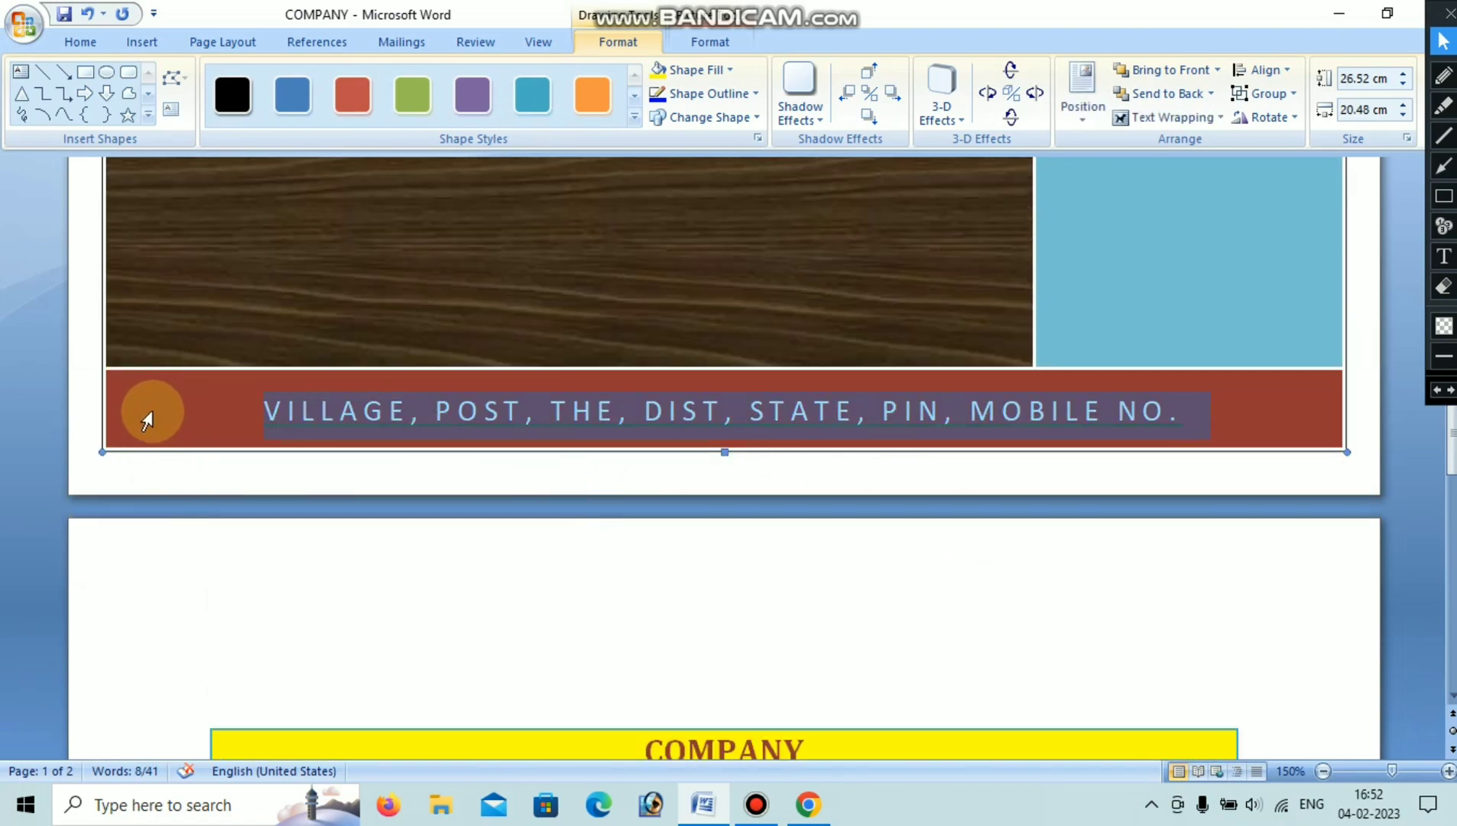
pyautogui.scroll(12, 153, 423)
pyautogui.scroll(-8, 285, 561)
pyautogui.scroll(-8, 291, 555)
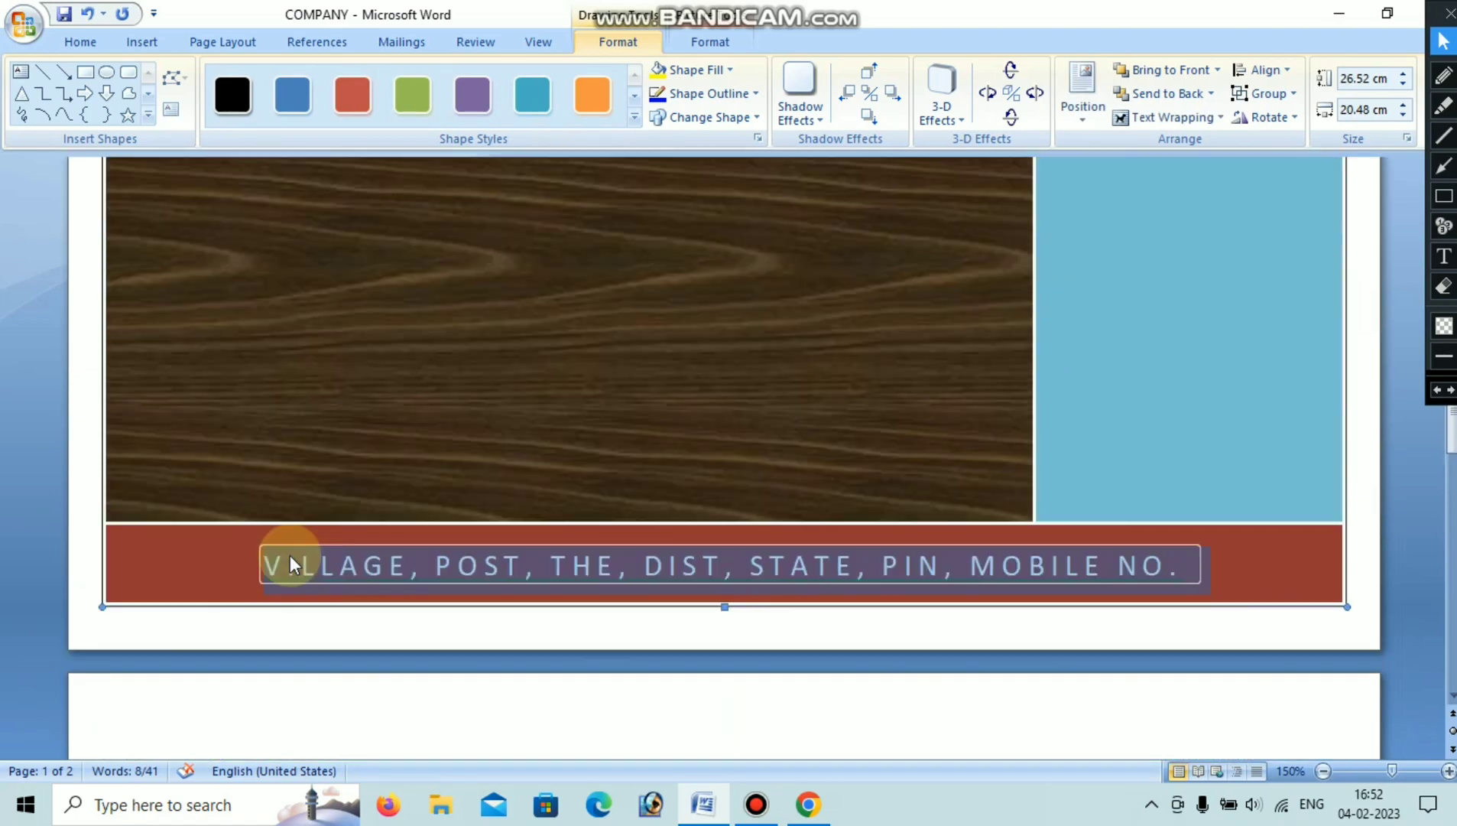
pyautogui.scroll(-2, 400, 609)
pyautogui.scroll(-2, 396, 605)
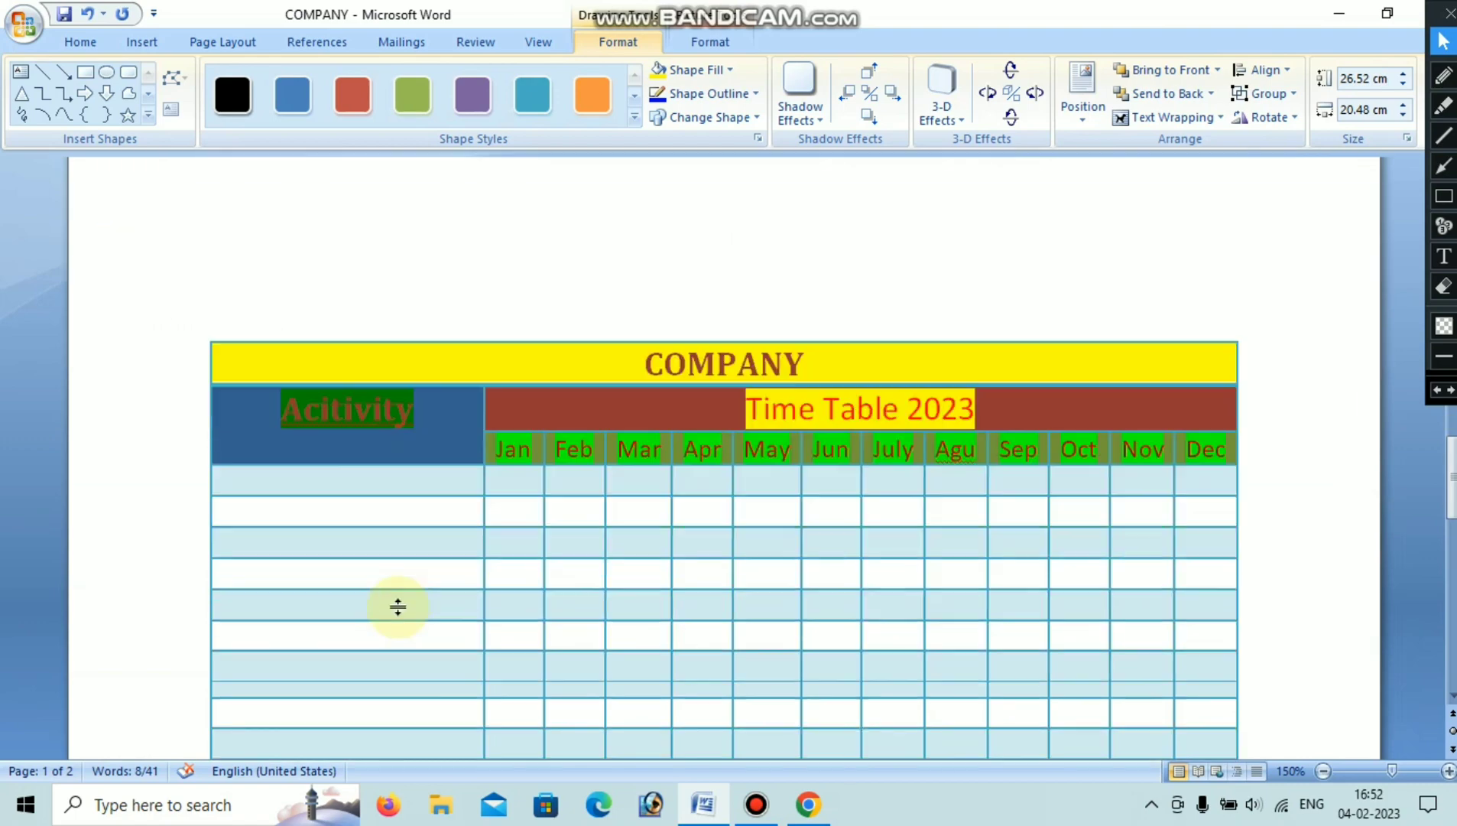
pyautogui.scroll(15, 406, 572)
pyautogui.scroll(5, 401, 572)
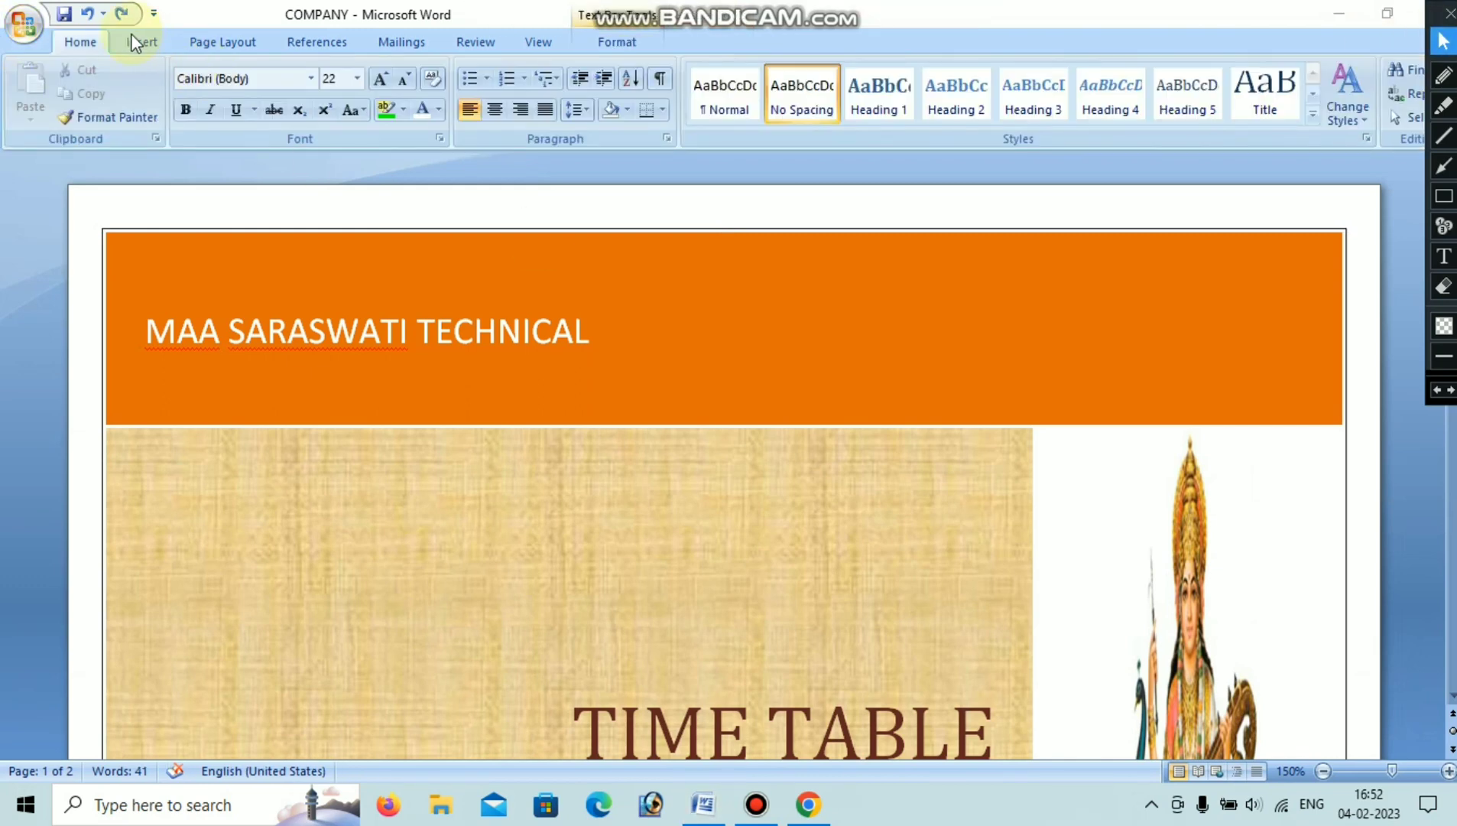
# Center the company name MAA SARASWATI TECHNICAL within the orange header tile.
pyautogui.click(134, 40)
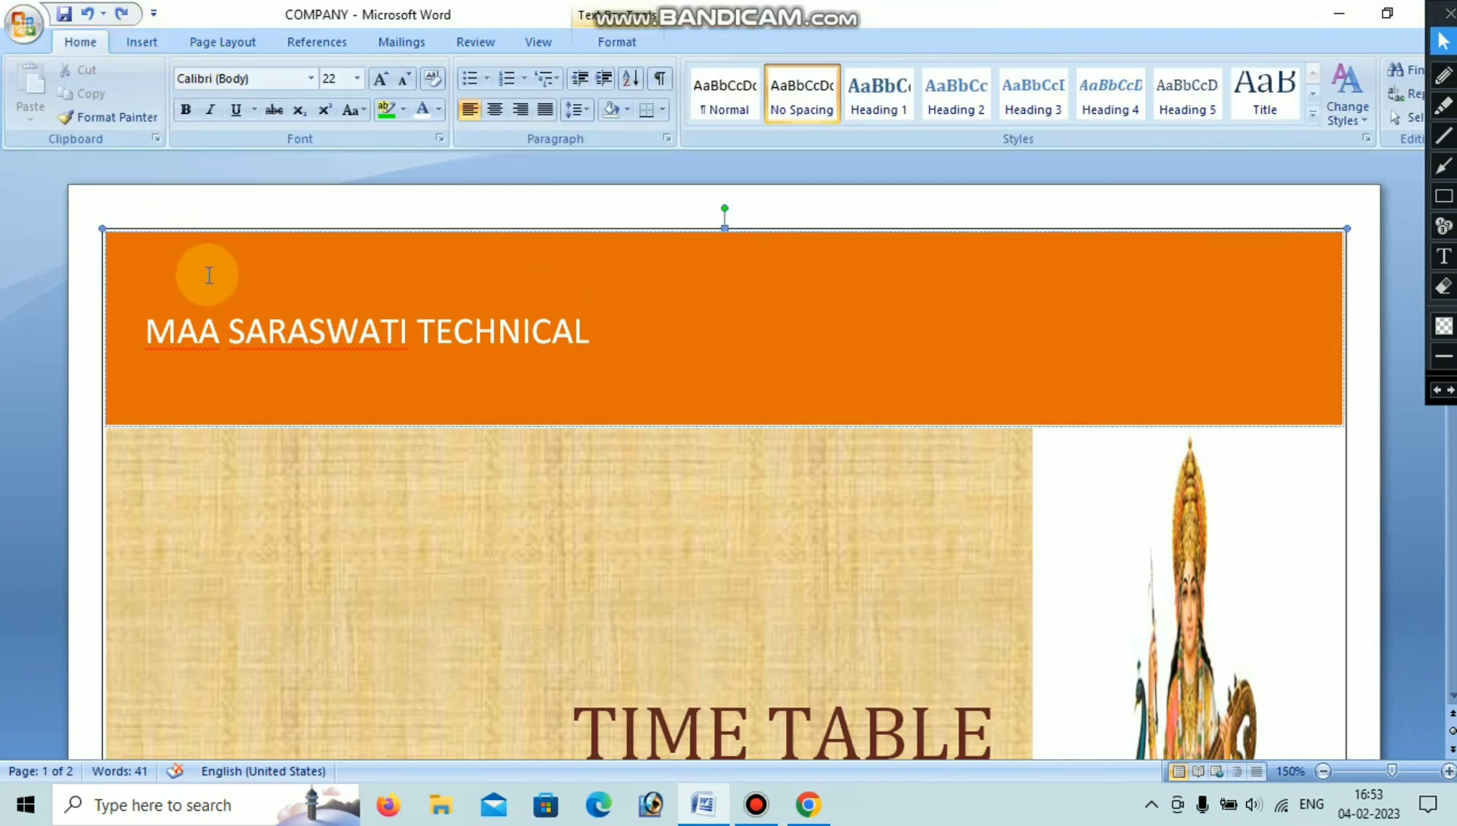
pyautogui.keyDown('shift'); pyautogui.click(160, 331); pyautogui.keyUp('shift')
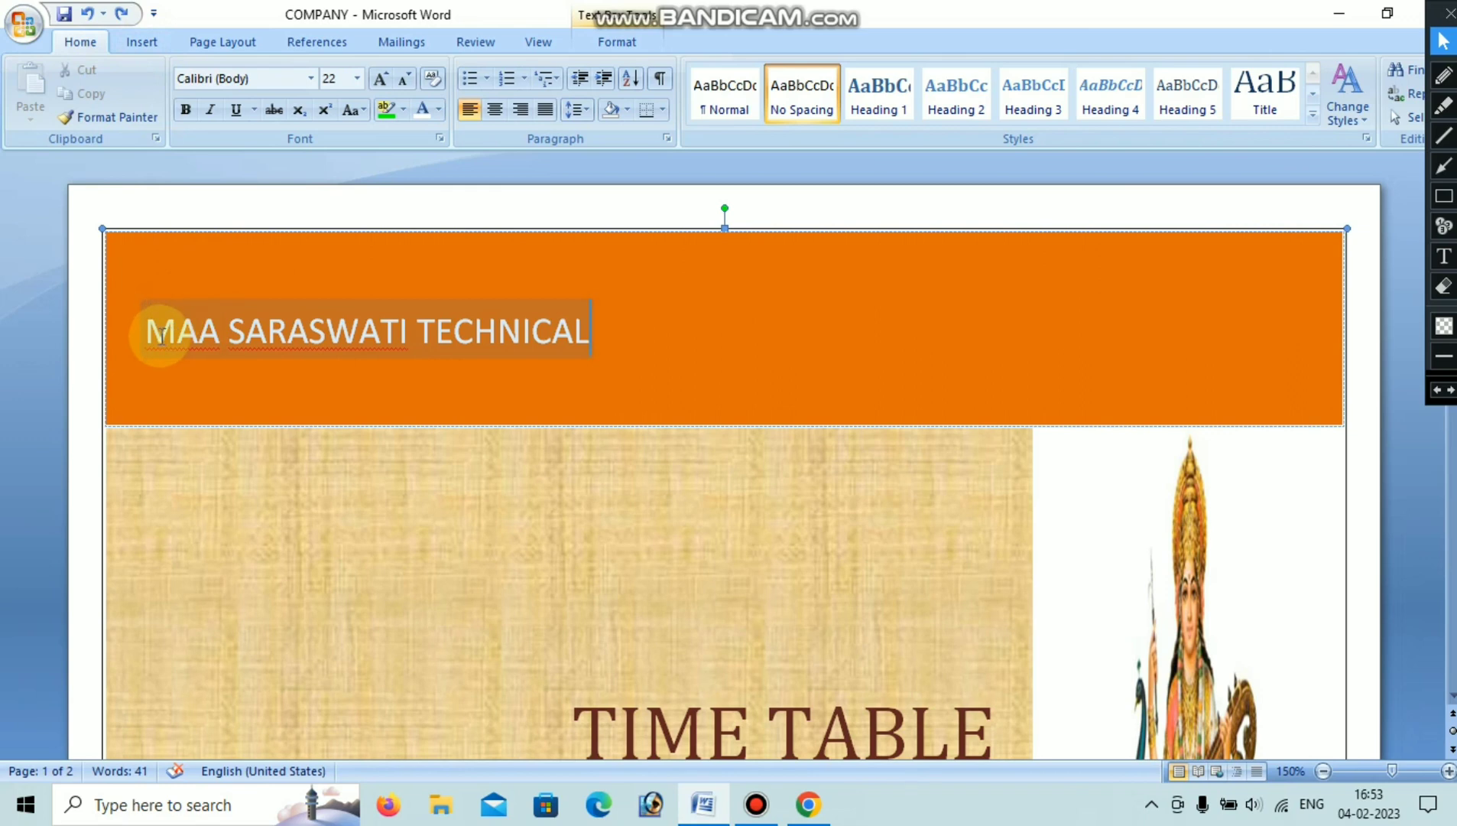
pyautogui.moveTo(159, 334); pyautogui.dragTo(590, 337)
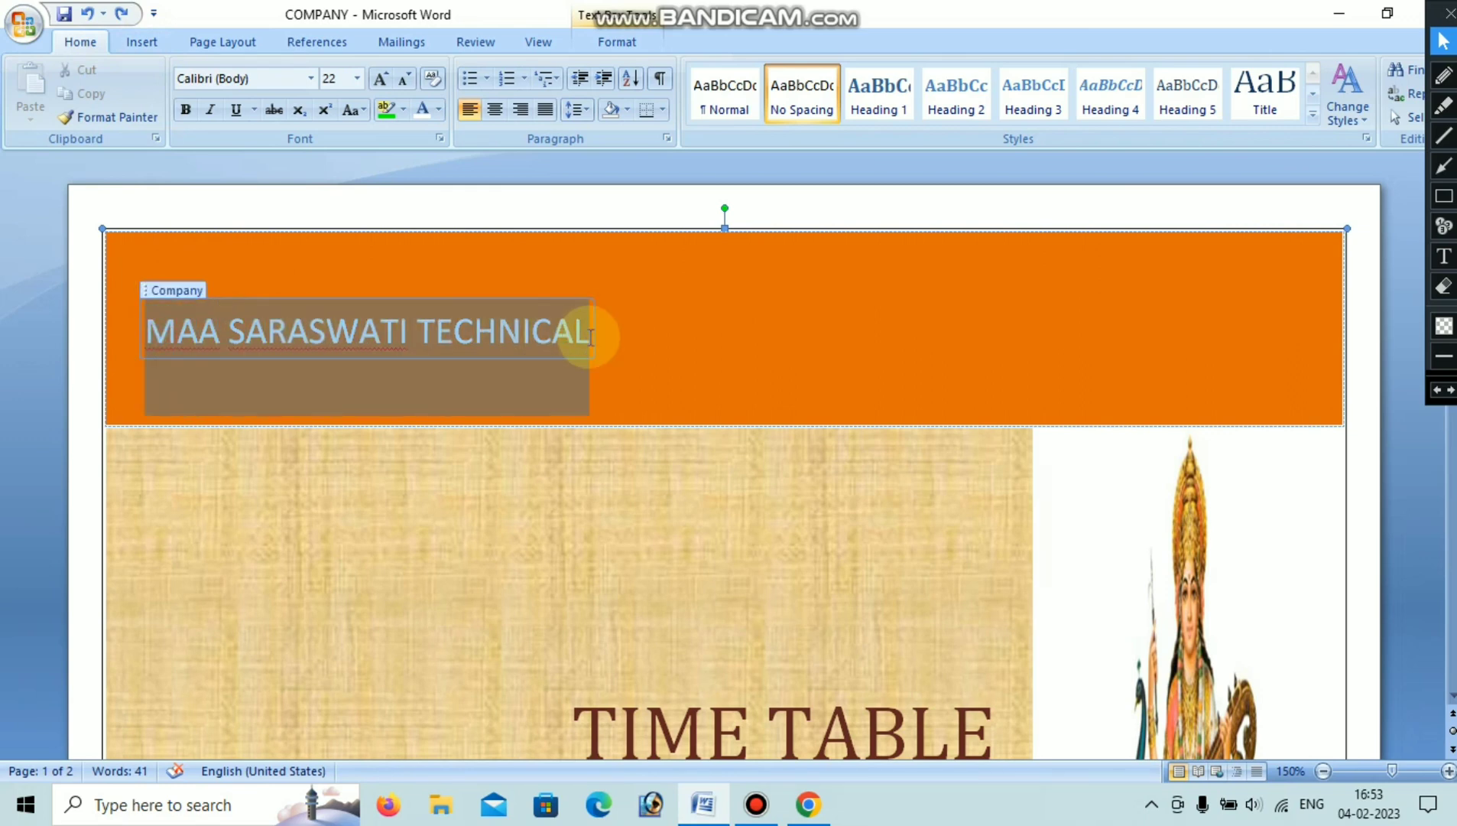
pyautogui.click(496, 110)
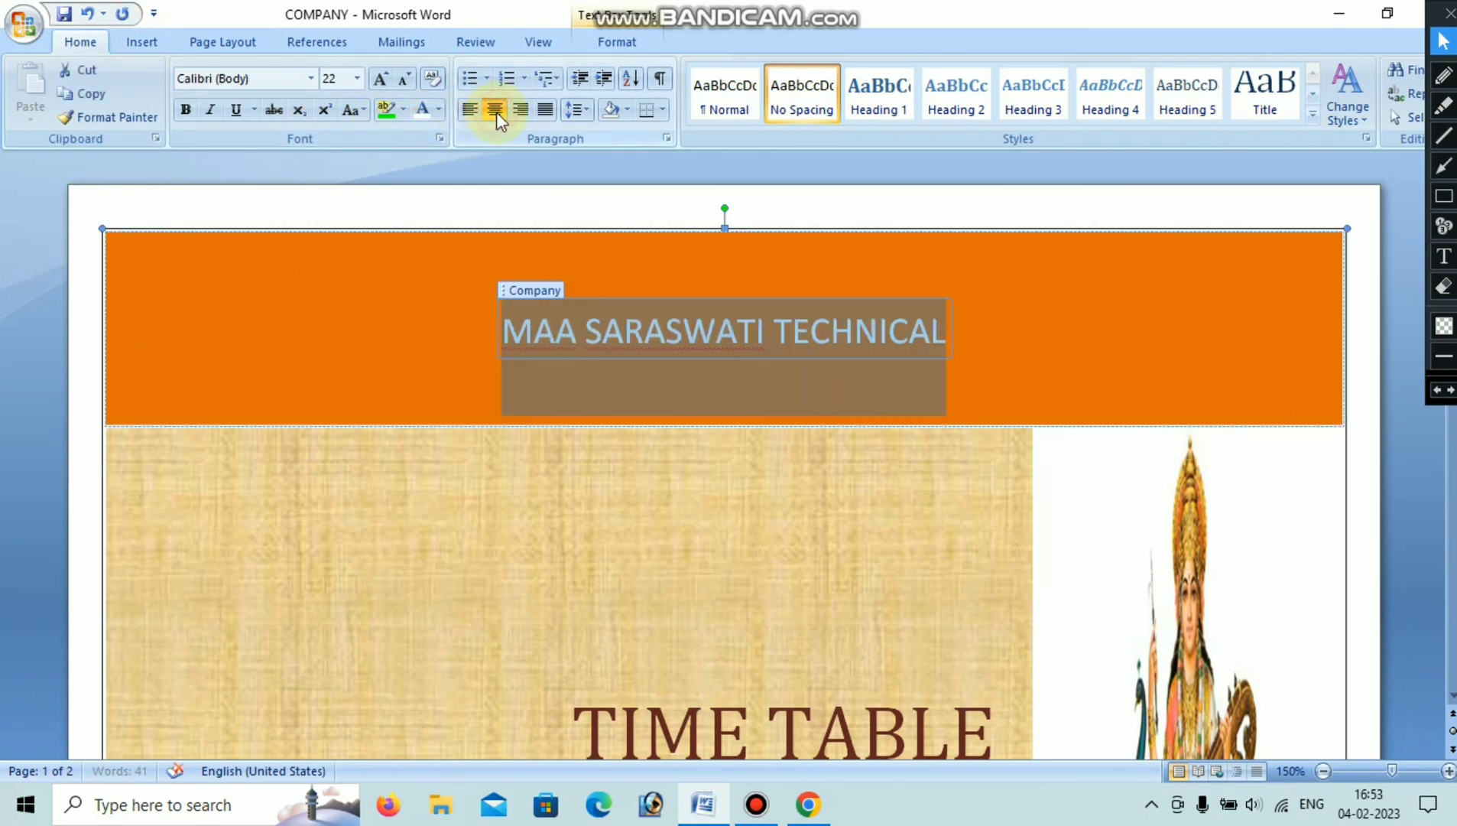